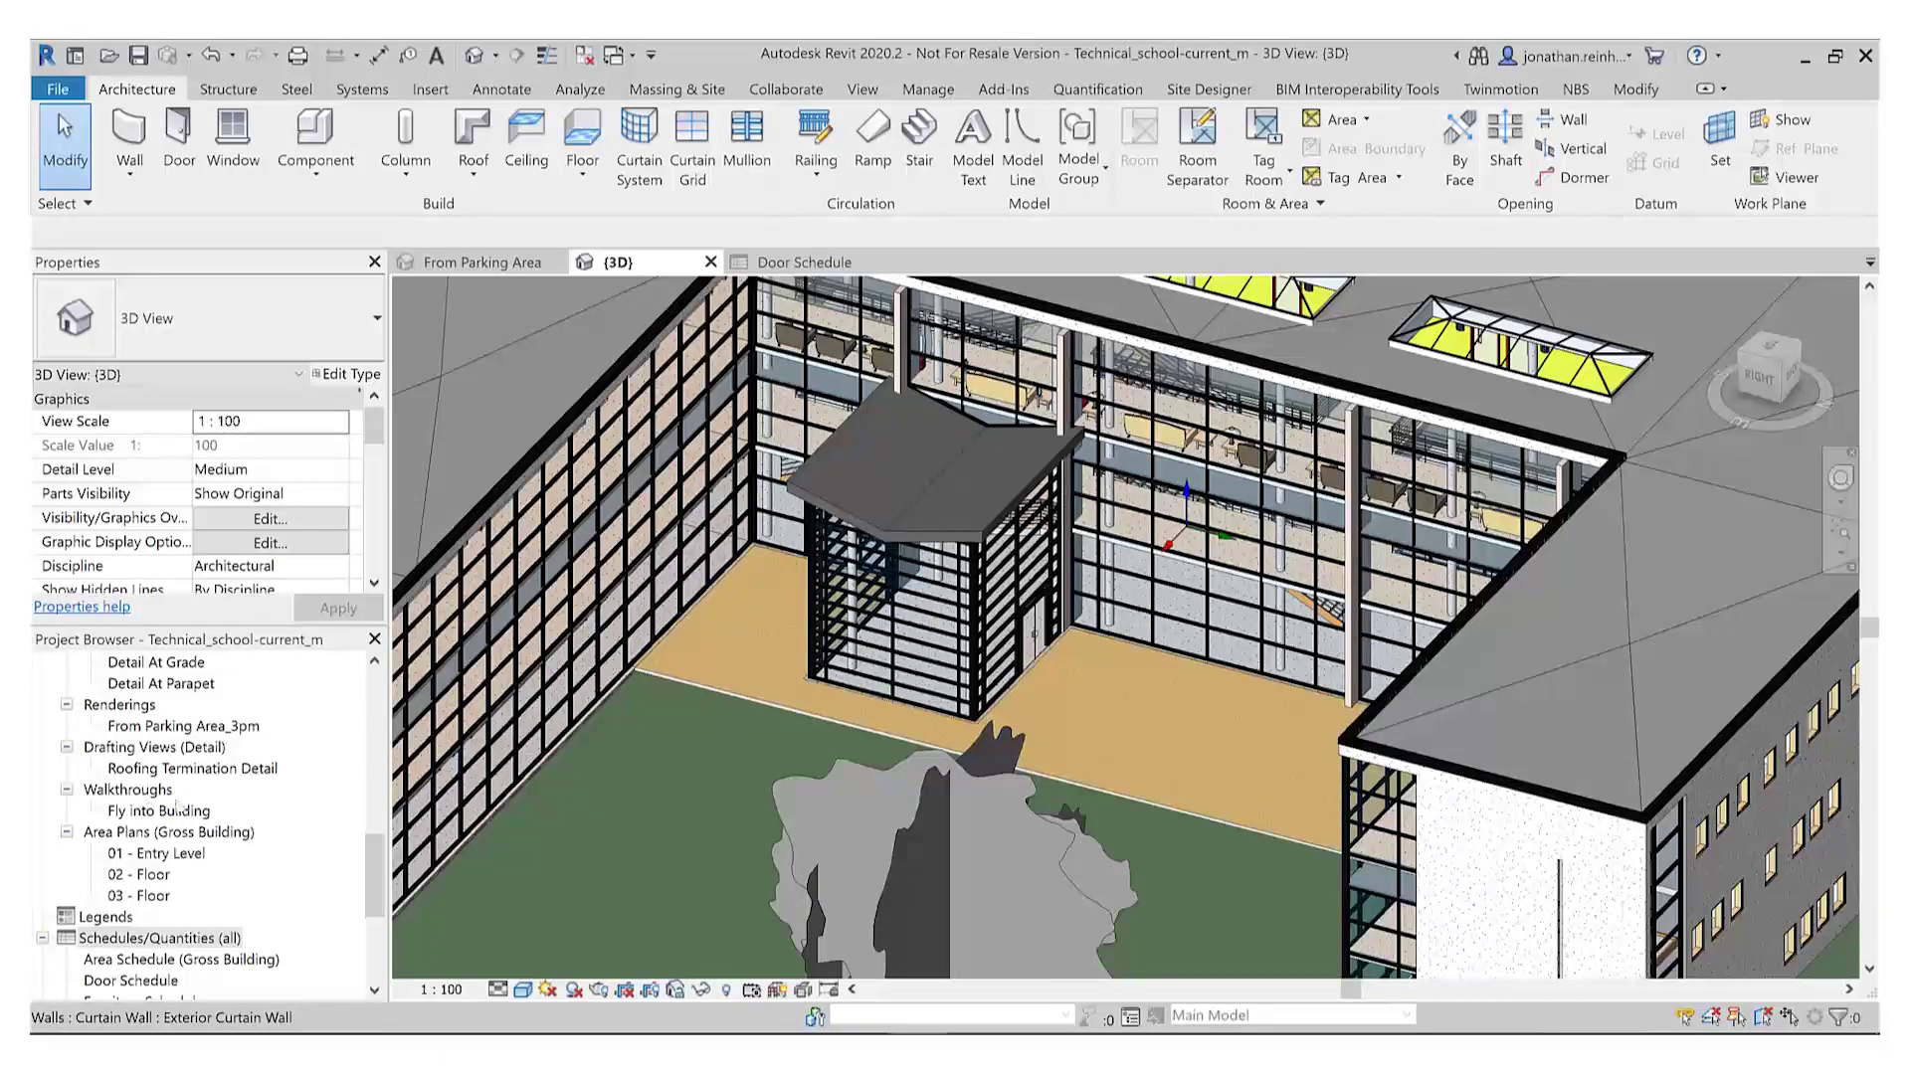
Step: Orbit and zoom around the model to view the roofs, road and building from above
{"action": "scroll", "coordinate": [1006, 471], "scroll_direction": "down", "scroll_amount": 4}
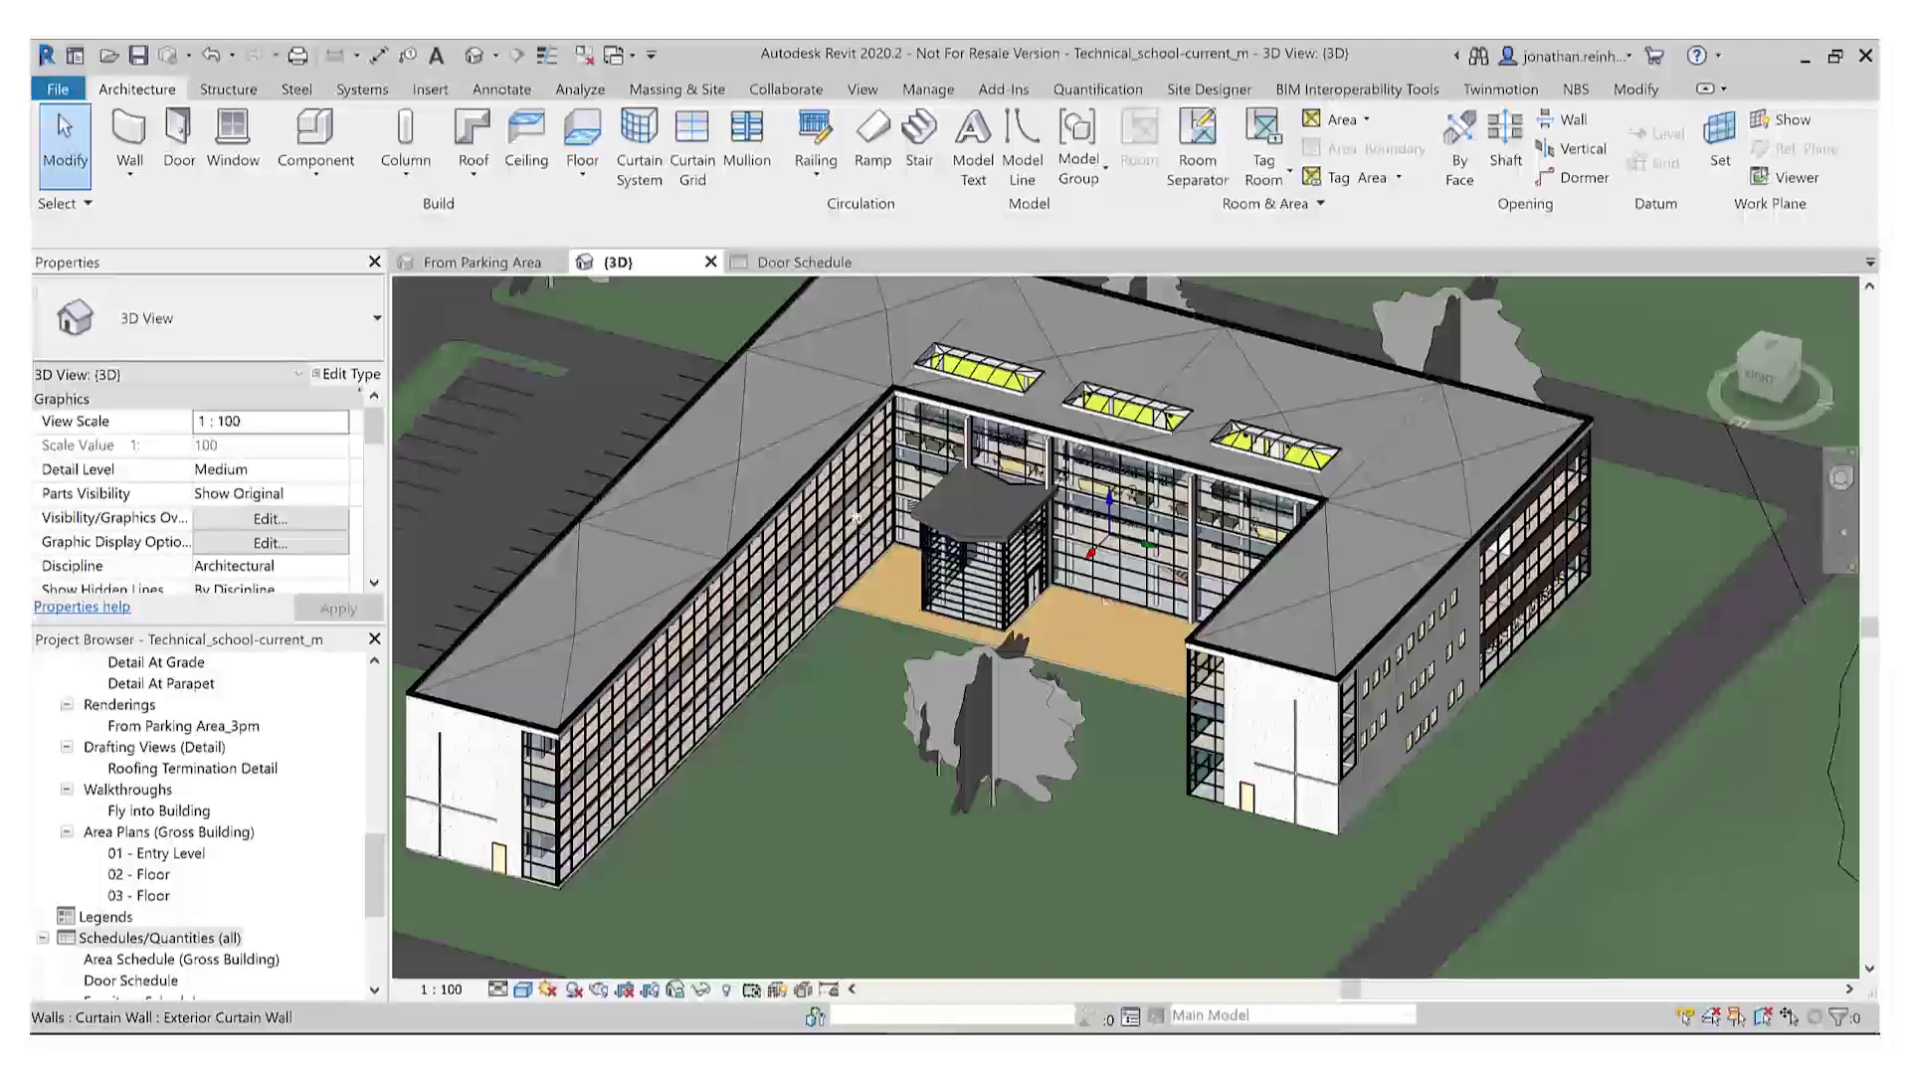
{"action": "middle_click_drag", "start_coordinate": [925, 474], "coordinate": [744, 488], "text": "shift"}
{"action": "scroll", "coordinate": [1094, 596], "scroll_direction": "up", "scroll_amount": 5}
{"action": "scroll", "coordinate": [995, 577], "scroll_direction": "down", "scroll_amount": 4}
{"action": "scroll", "coordinate": [744, 487], "scroll_direction": "down", "scroll_amount": 3}
{"action": "middle_click_drag", "start_coordinate": [911, 505], "coordinate": [994, 637], "text": "shift"}
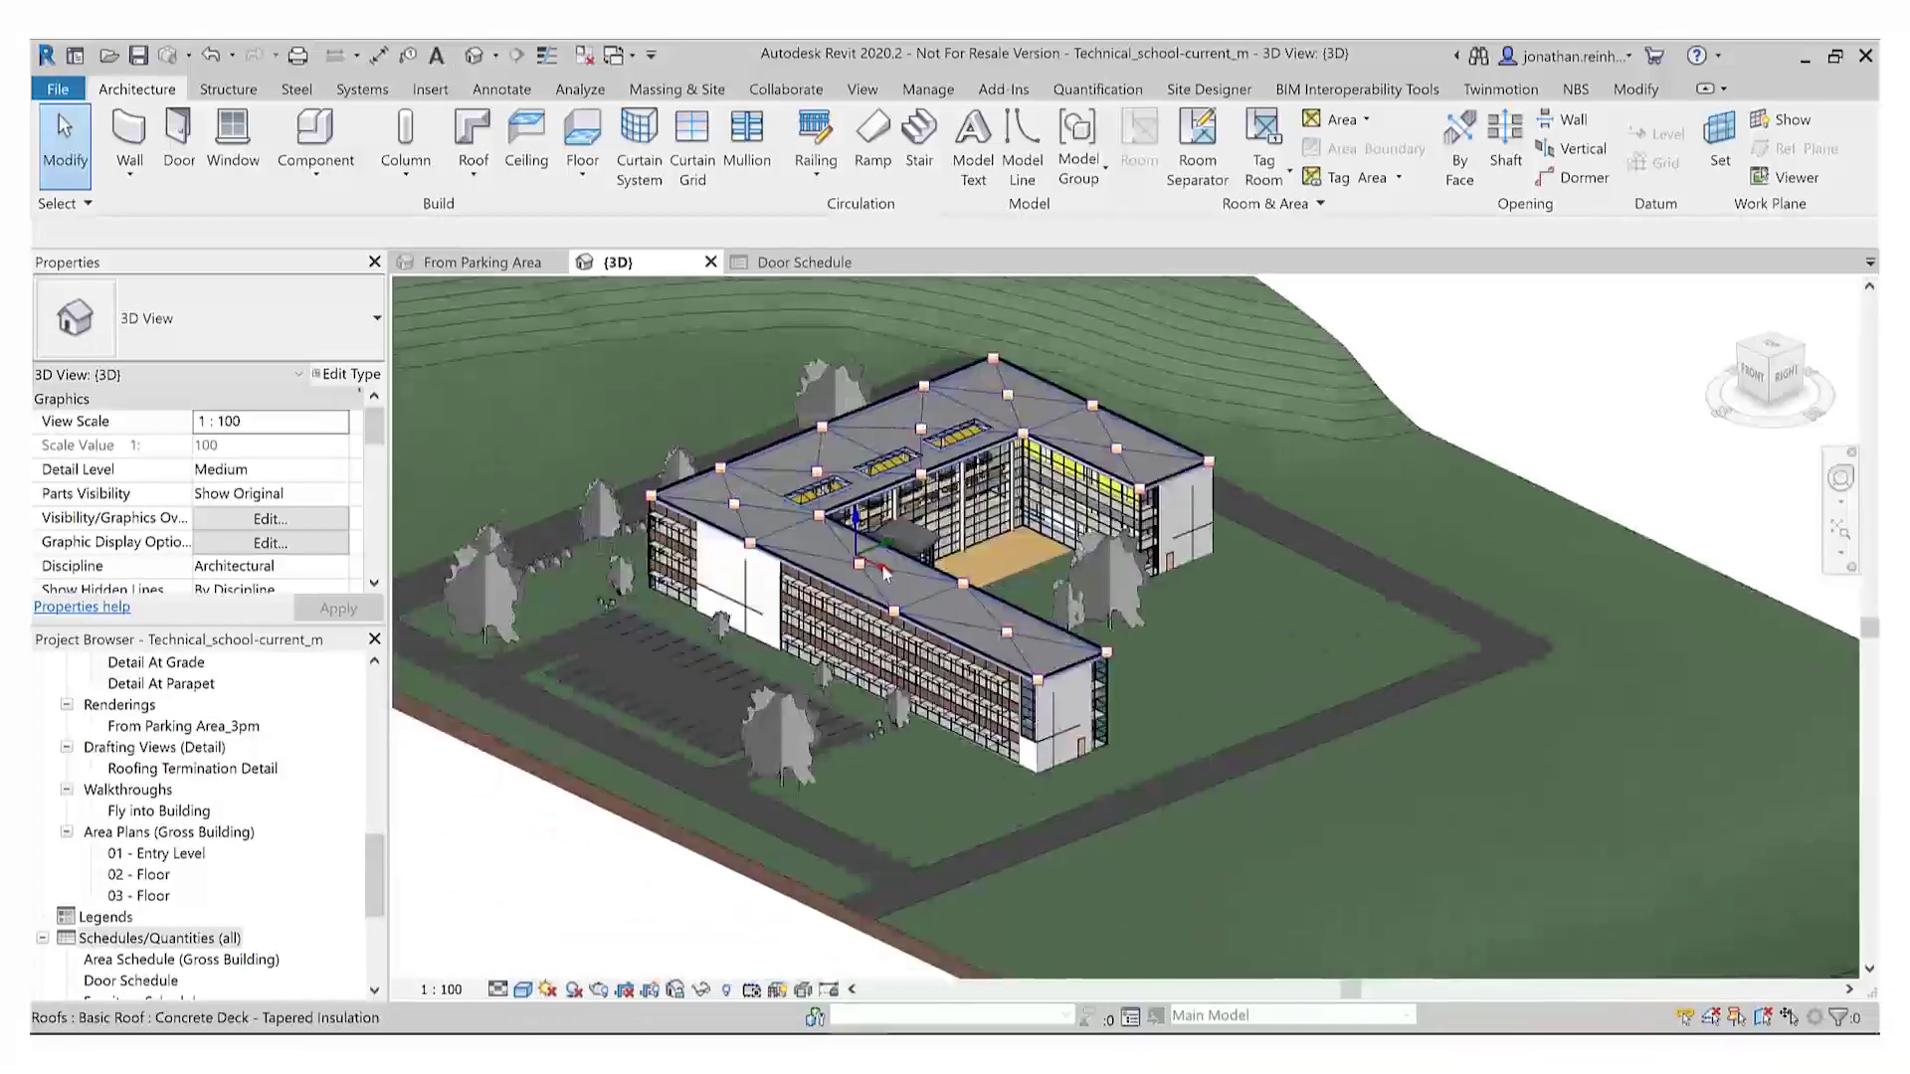
{"action": "scroll", "coordinate": [995, 637], "scroll_direction": "up", "scroll_amount": 3}
{"action": "scroll", "coordinate": [167, 880], "scroll_direction": "down", "scroll_amount": 2}
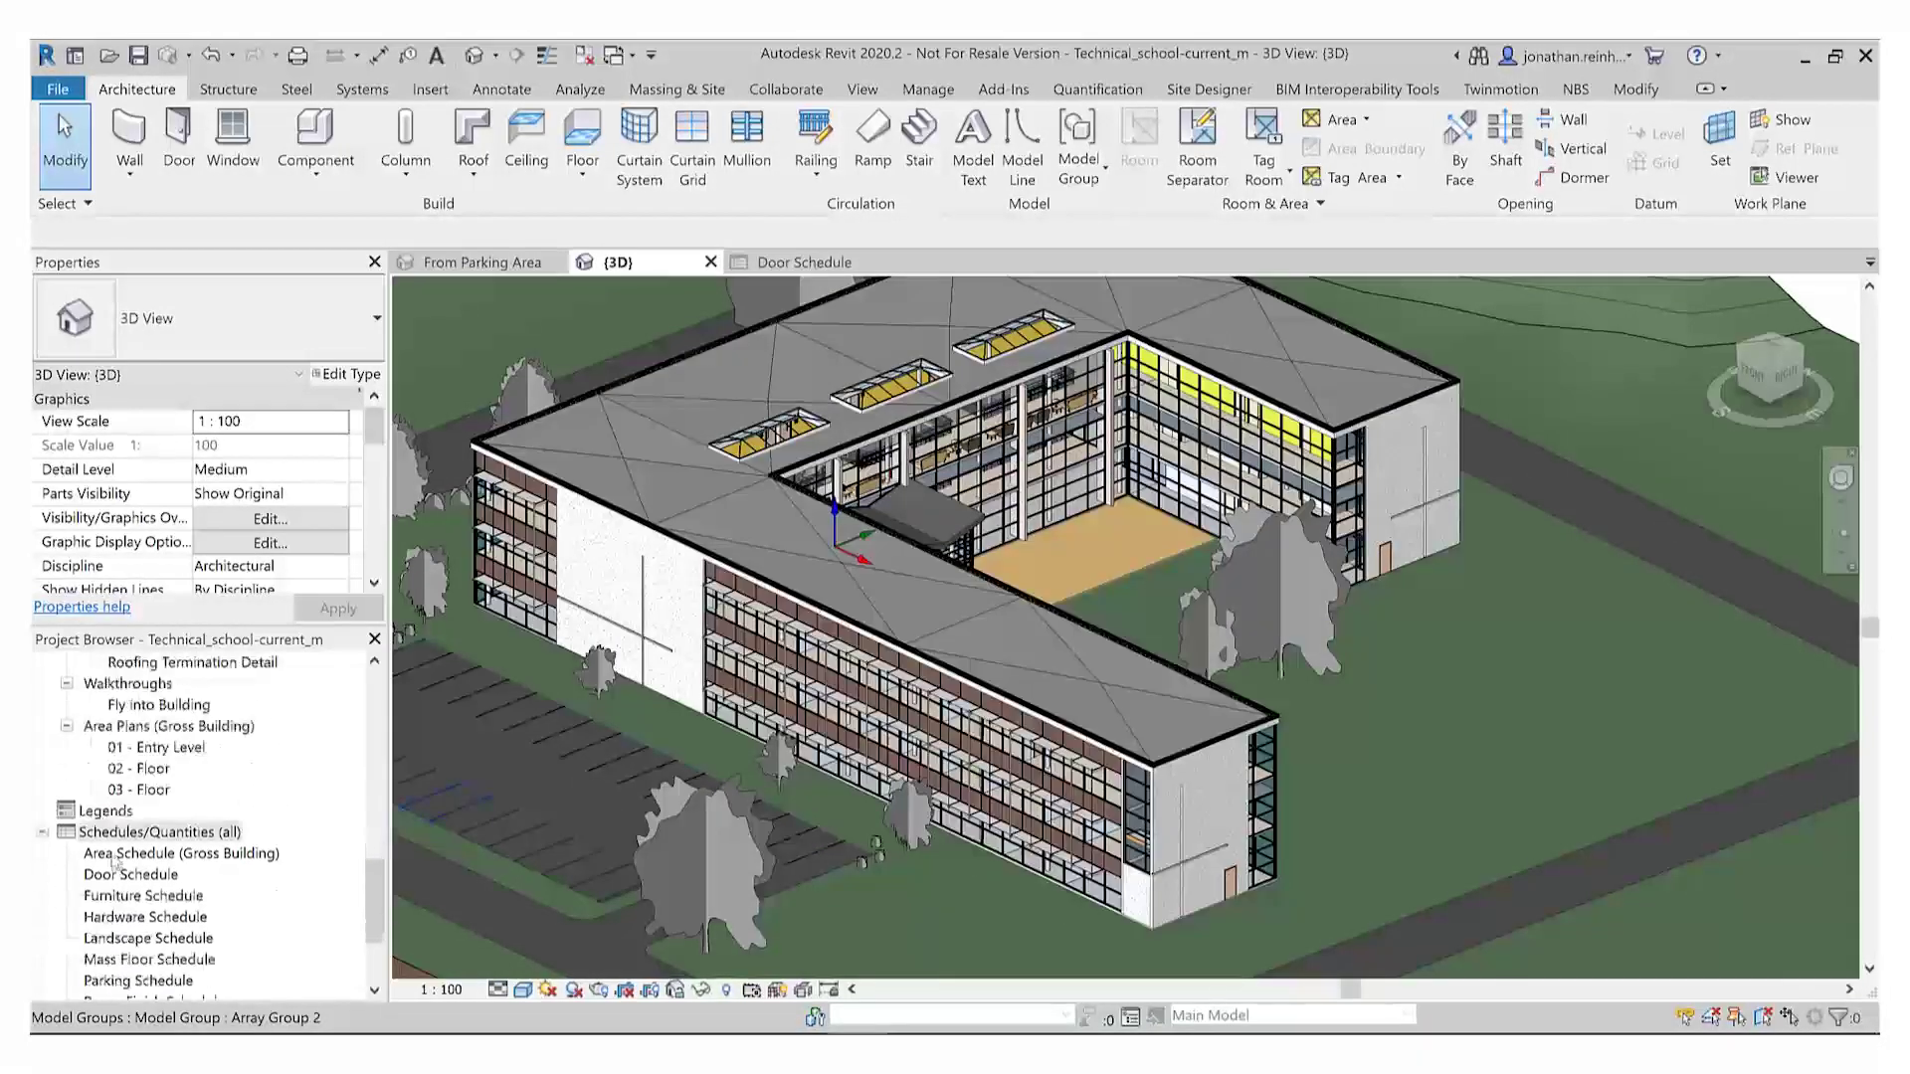
{"action": "scroll", "coordinate": [161, 869], "scroll_direction": "down", "scroll_amount": 2}
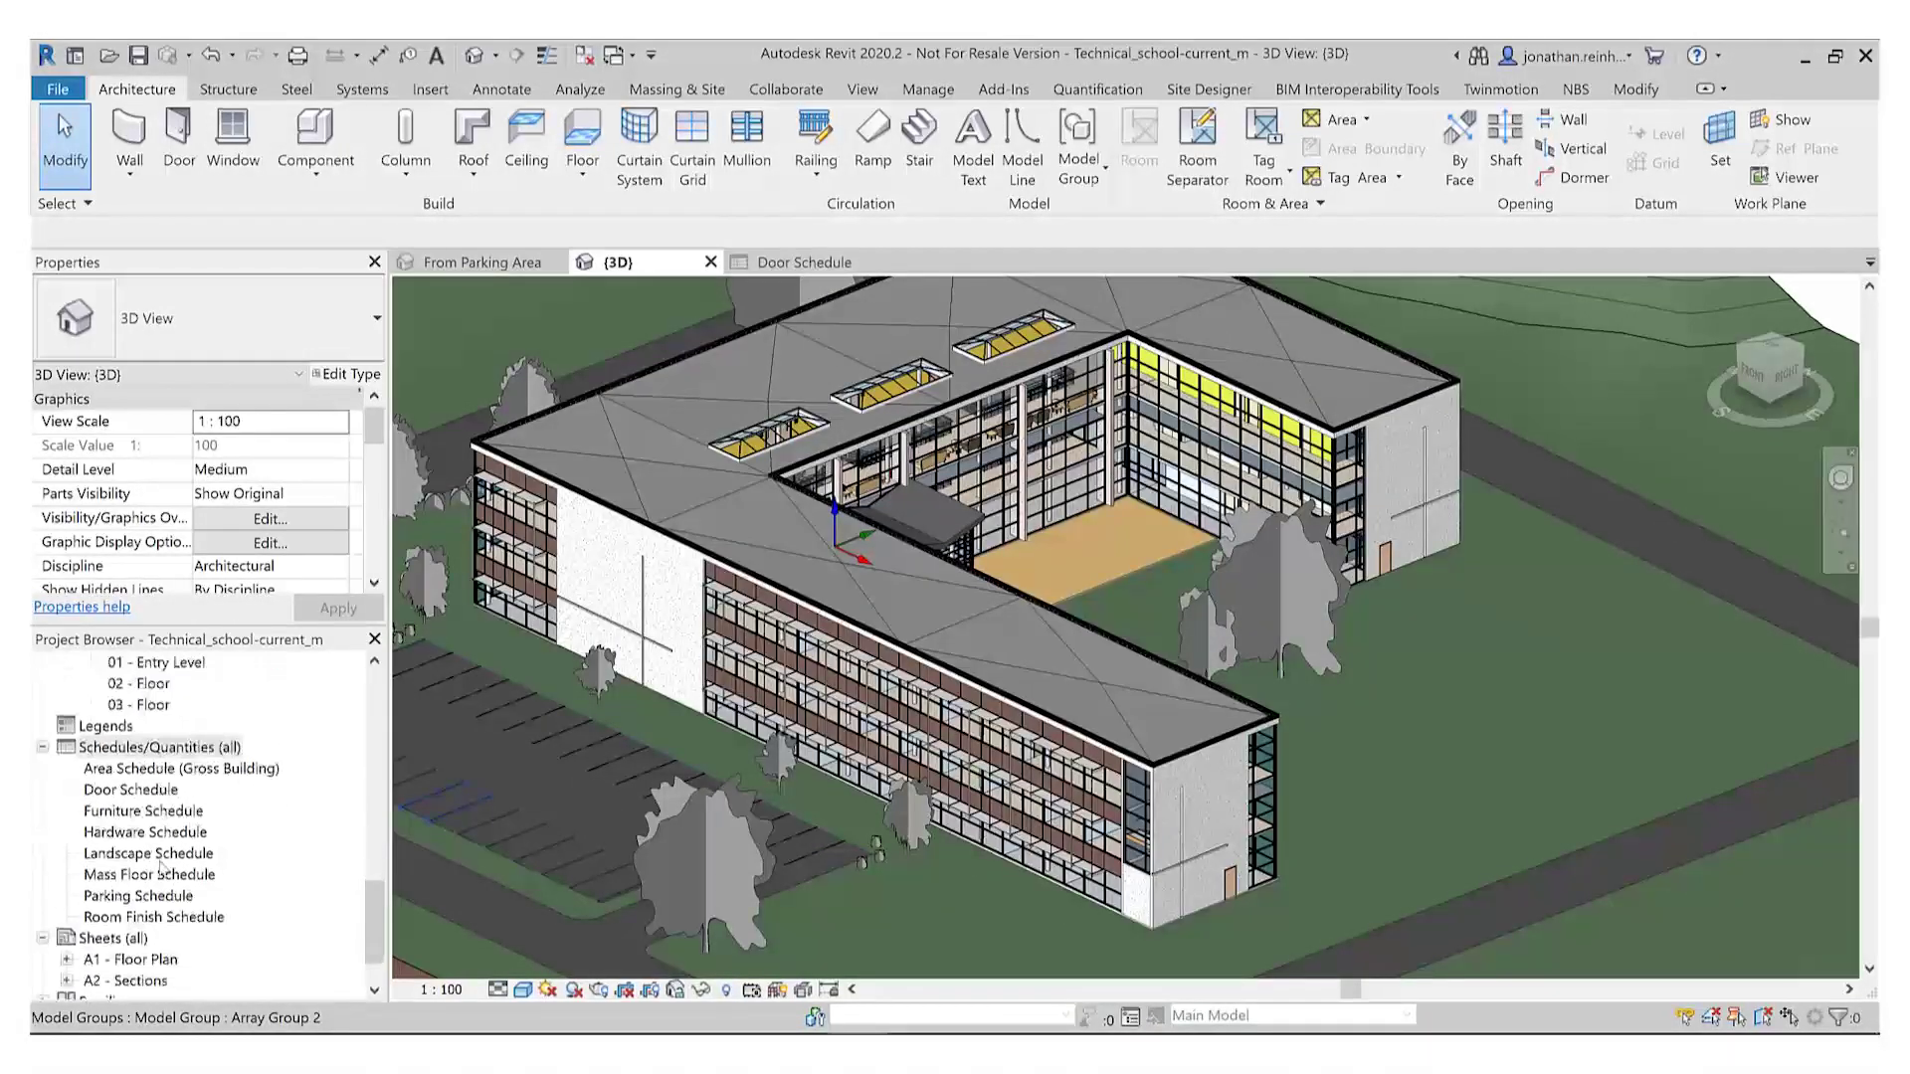
Step: Create a new Doors schedule named 'Internal Door Schedule'
{"action": "right_click", "coordinate": [147, 753]}
{"action": "left_click", "coordinate": [199, 766]}
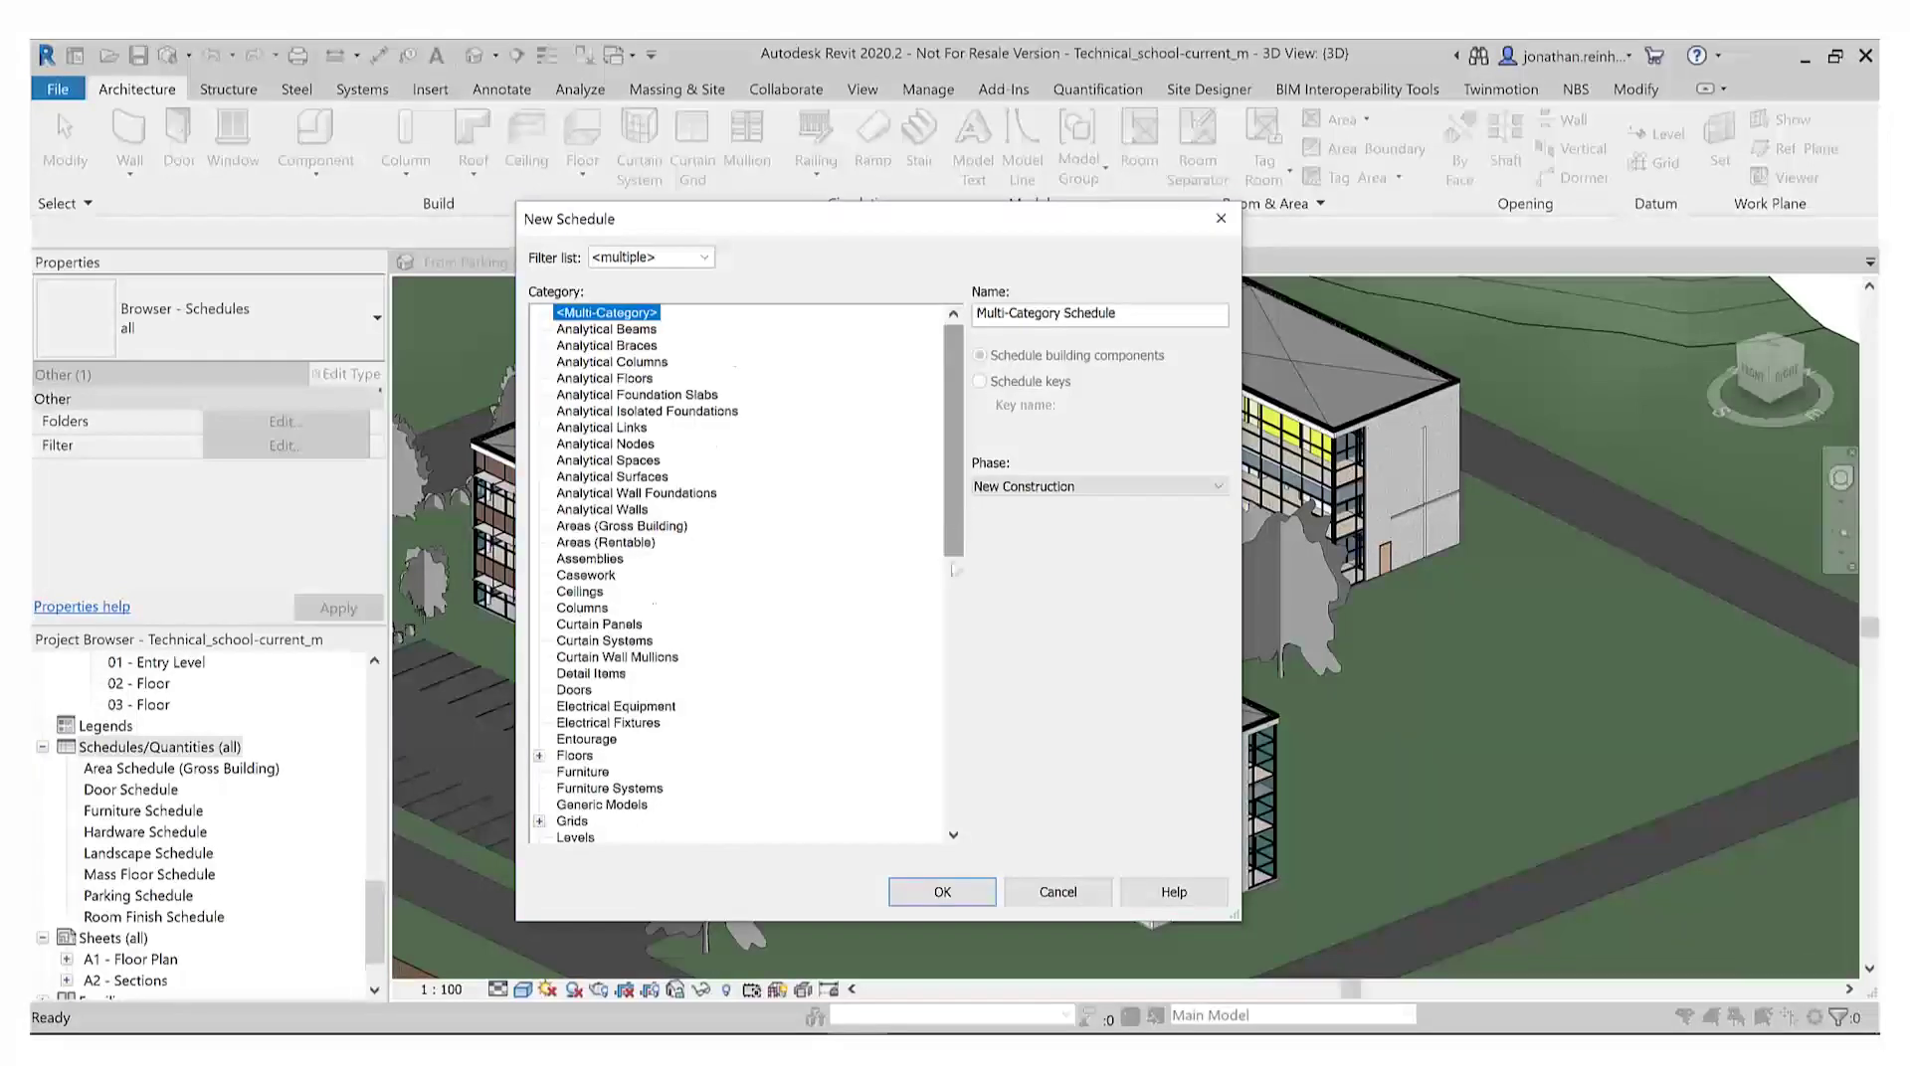
{"action": "left_click_drag", "start_coordinate": [950, 521], "coordinate": [935, 483]}
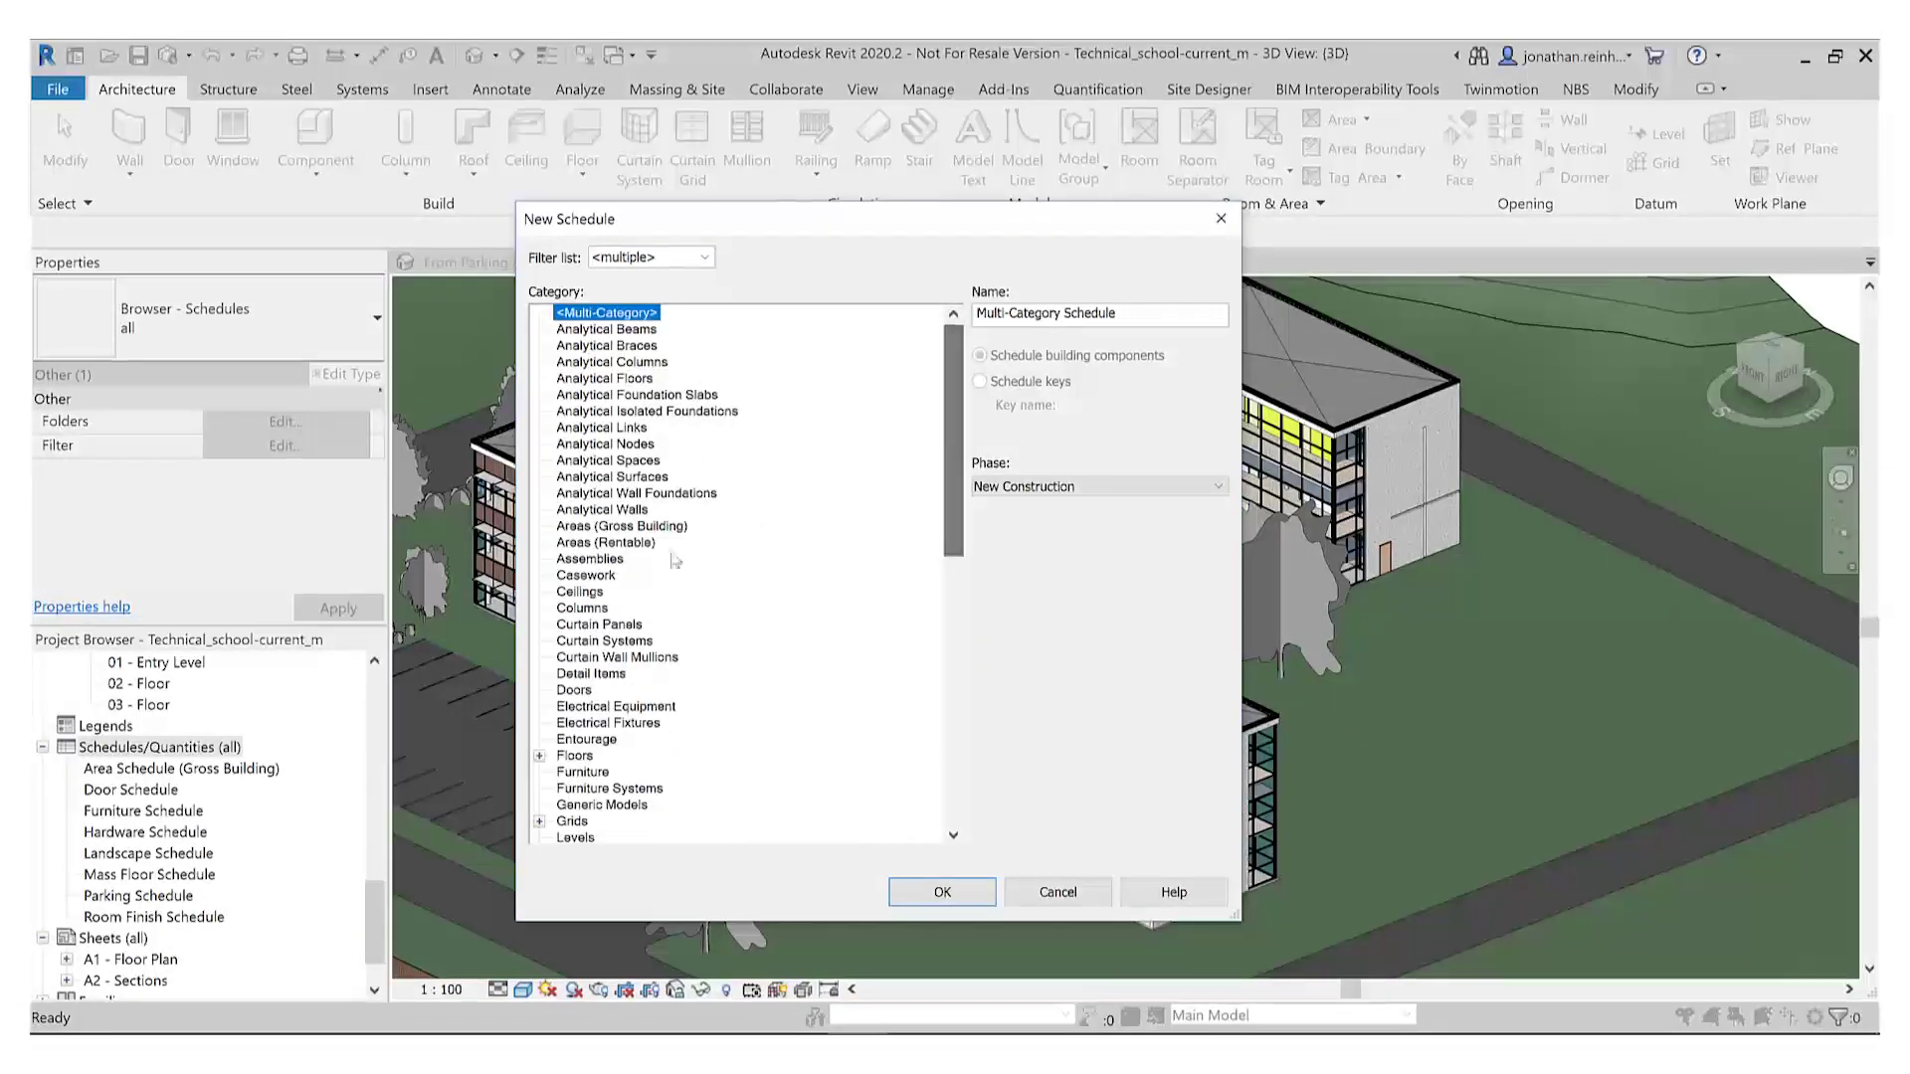
{"action": "left_click", "coordinate": [587, 690]}
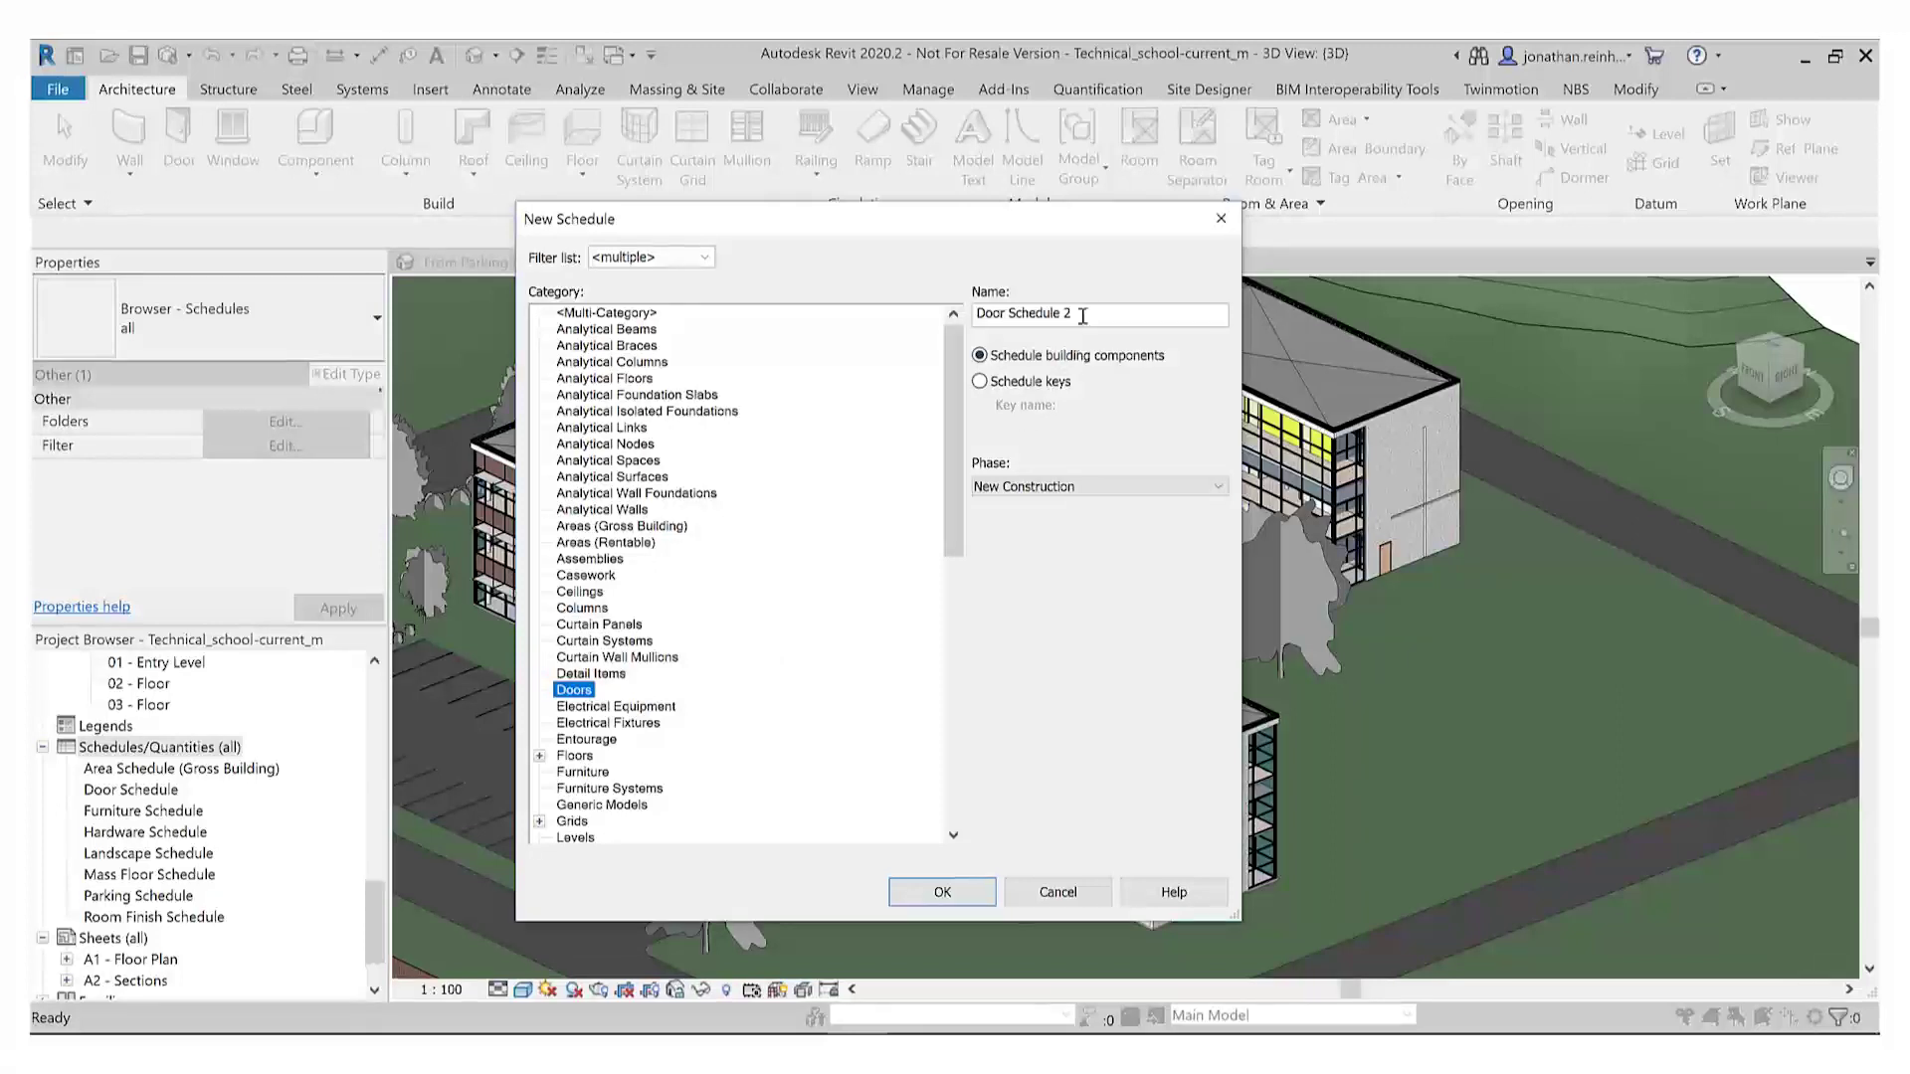
{"action": "left_click_drag", "start_coordinate": [1082, 316], "coordinate": [1063, 316]}
{"action": "key", "text": "BackSpace"}
{"action": "key", "text": "Home"}
{"action": "type", "text": "Internal"}
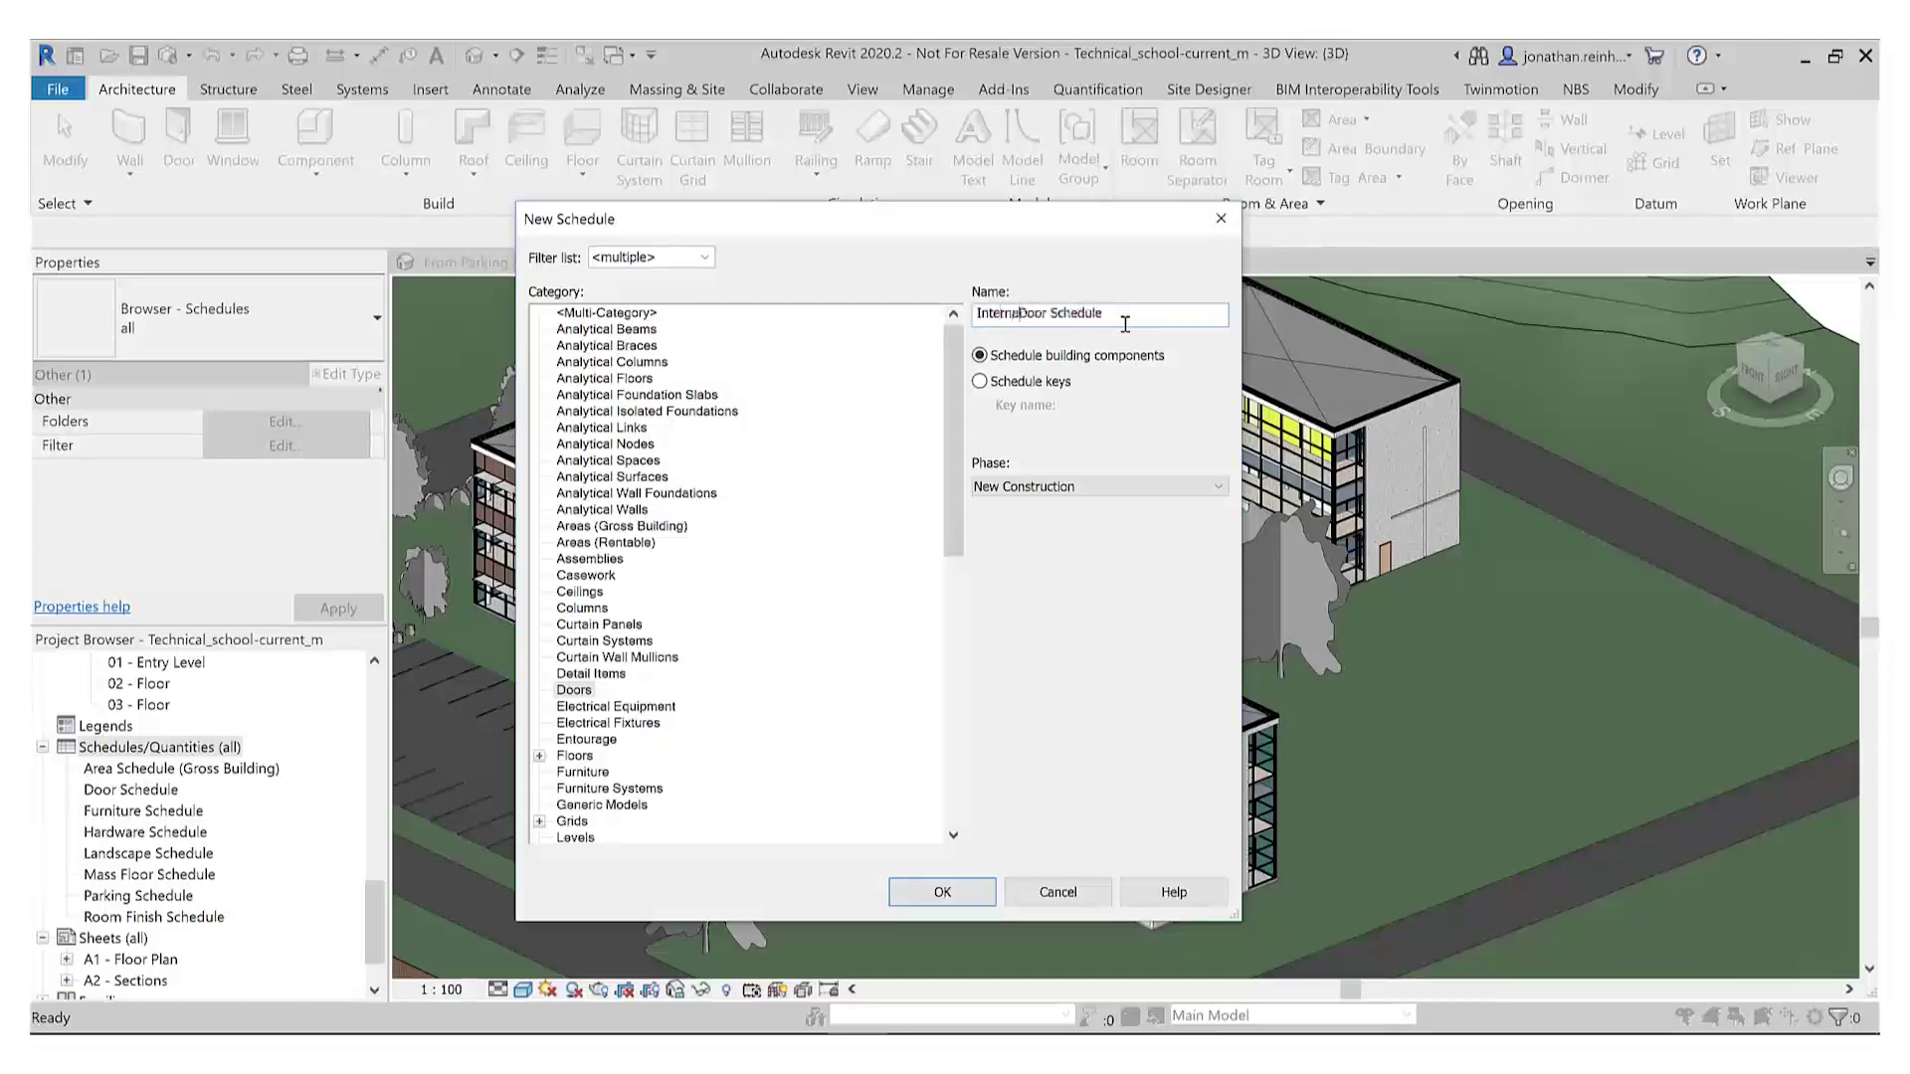
{"action": "left_click", "coordinate": [942, 891]}
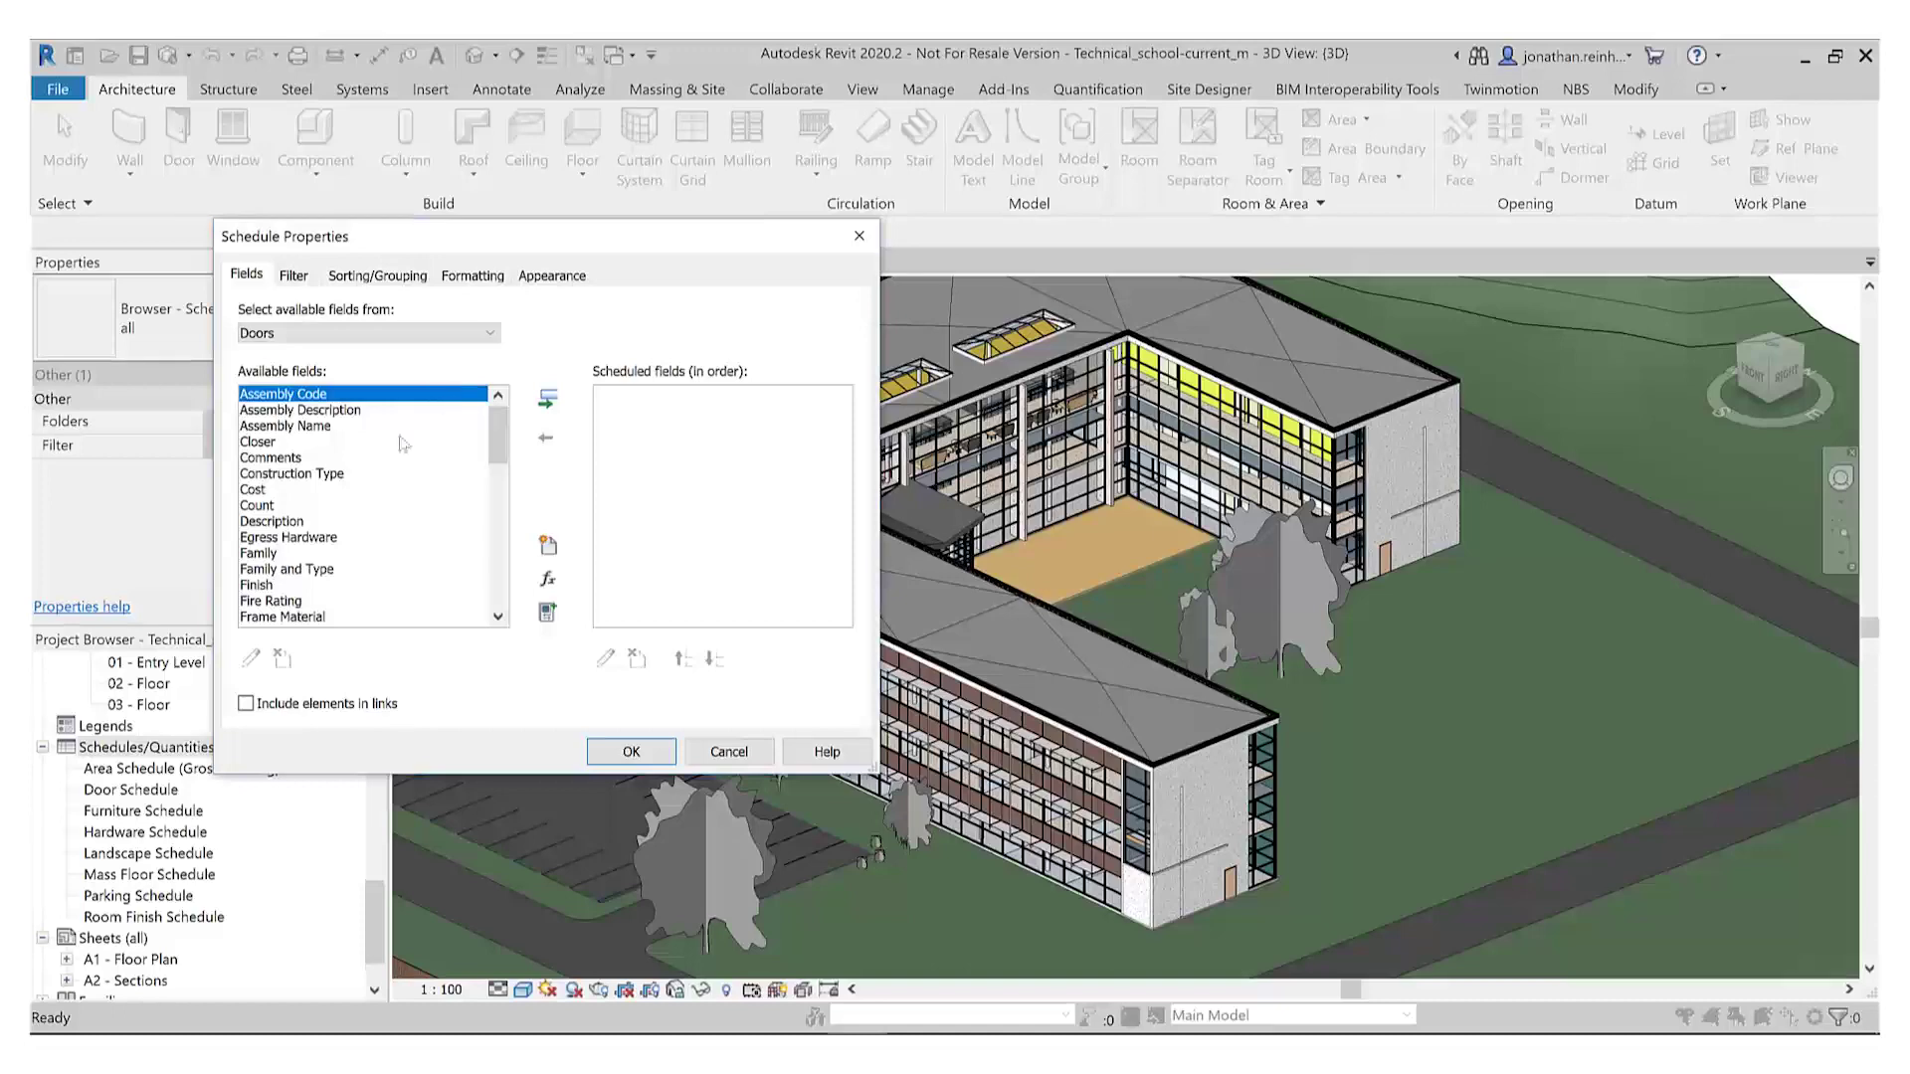
Step: Add Family and Type, Fire Rating and Width to the scheduled fields
{"action": "mouse_move", "coordinate": [498, 438]}
{"action": "left_mouse_down"}
{"action": "mouse_move", "coordinate": [494, 585]}
{"action": "mouse_move", "coordinate": [497, 418]}
{"action": "left_mouse_up"}
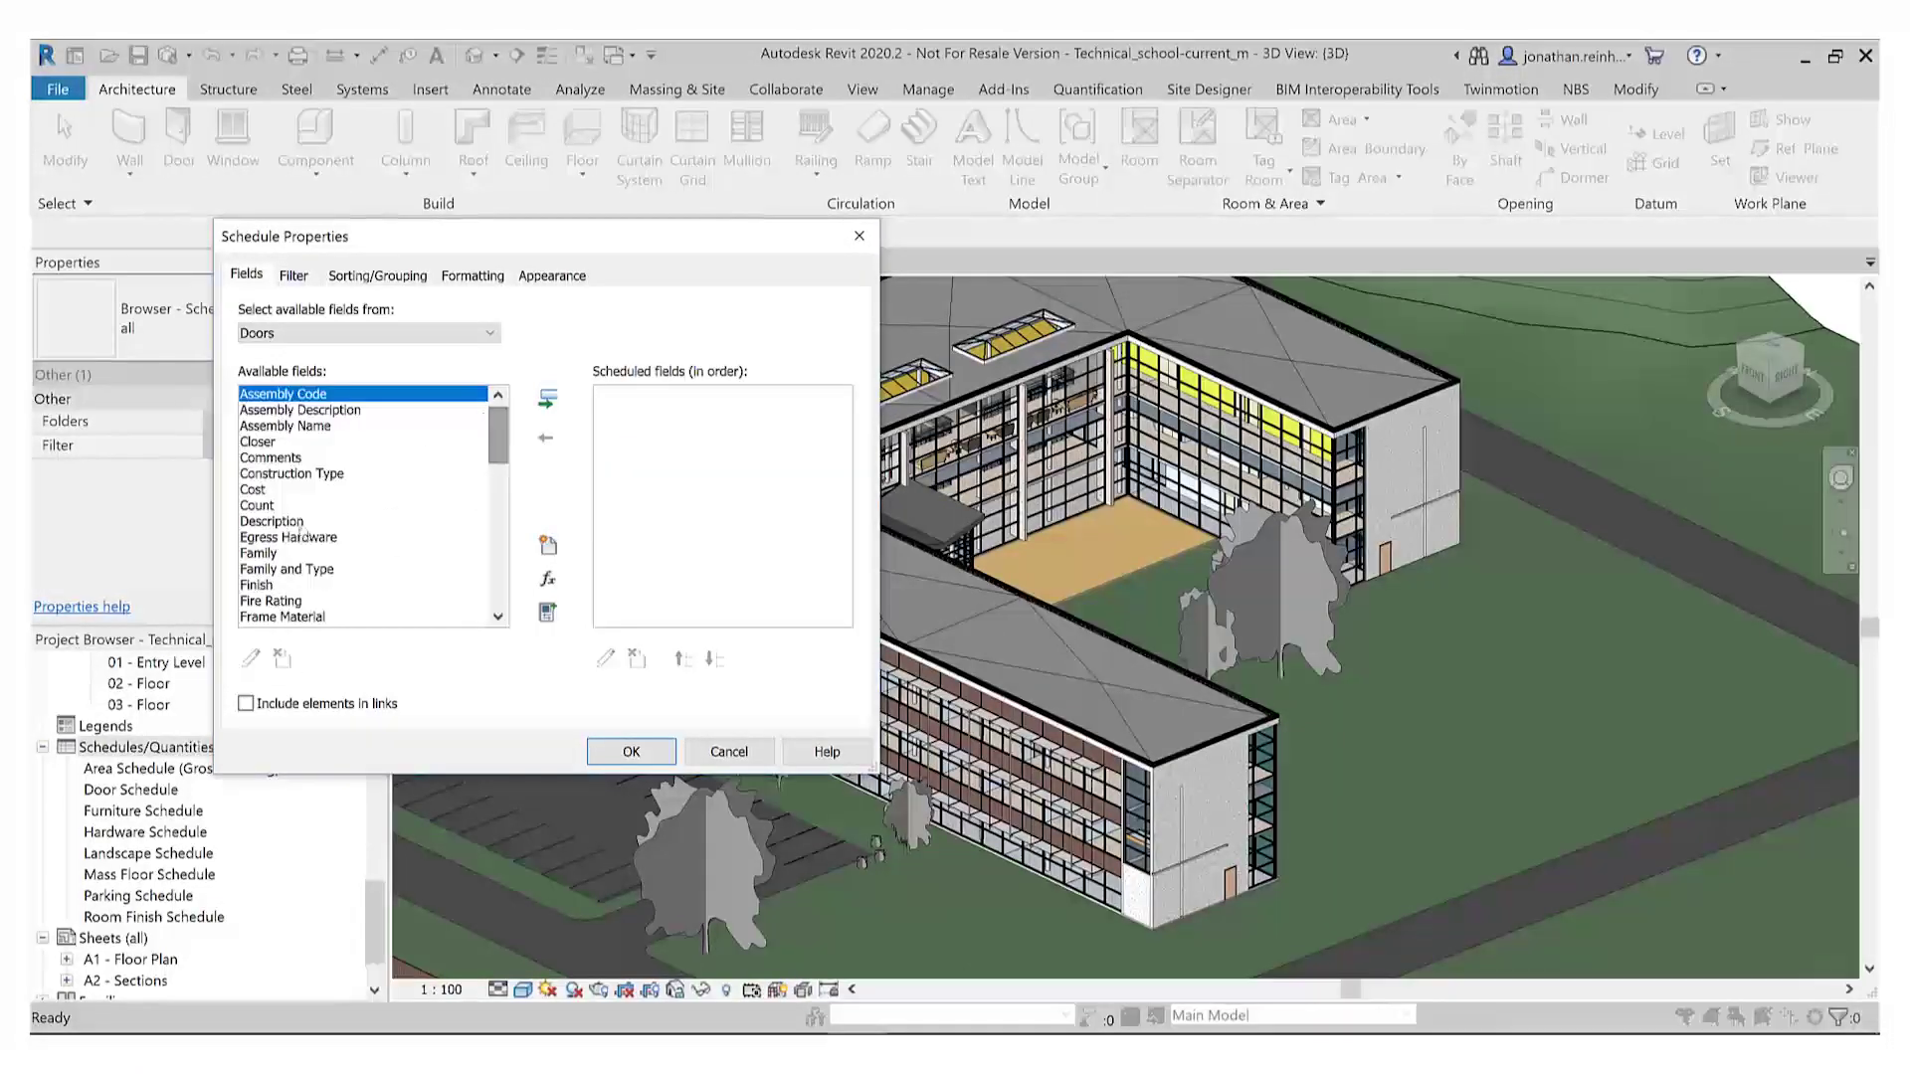
{"action": "scroll", "coordinate": [402, 503], "scroll_direction": "down", "scroll_amount": 6}
{"action": "scroll", "coordinate": [328, 487], "scroll_direction": "up", "scroll_amount": 4}
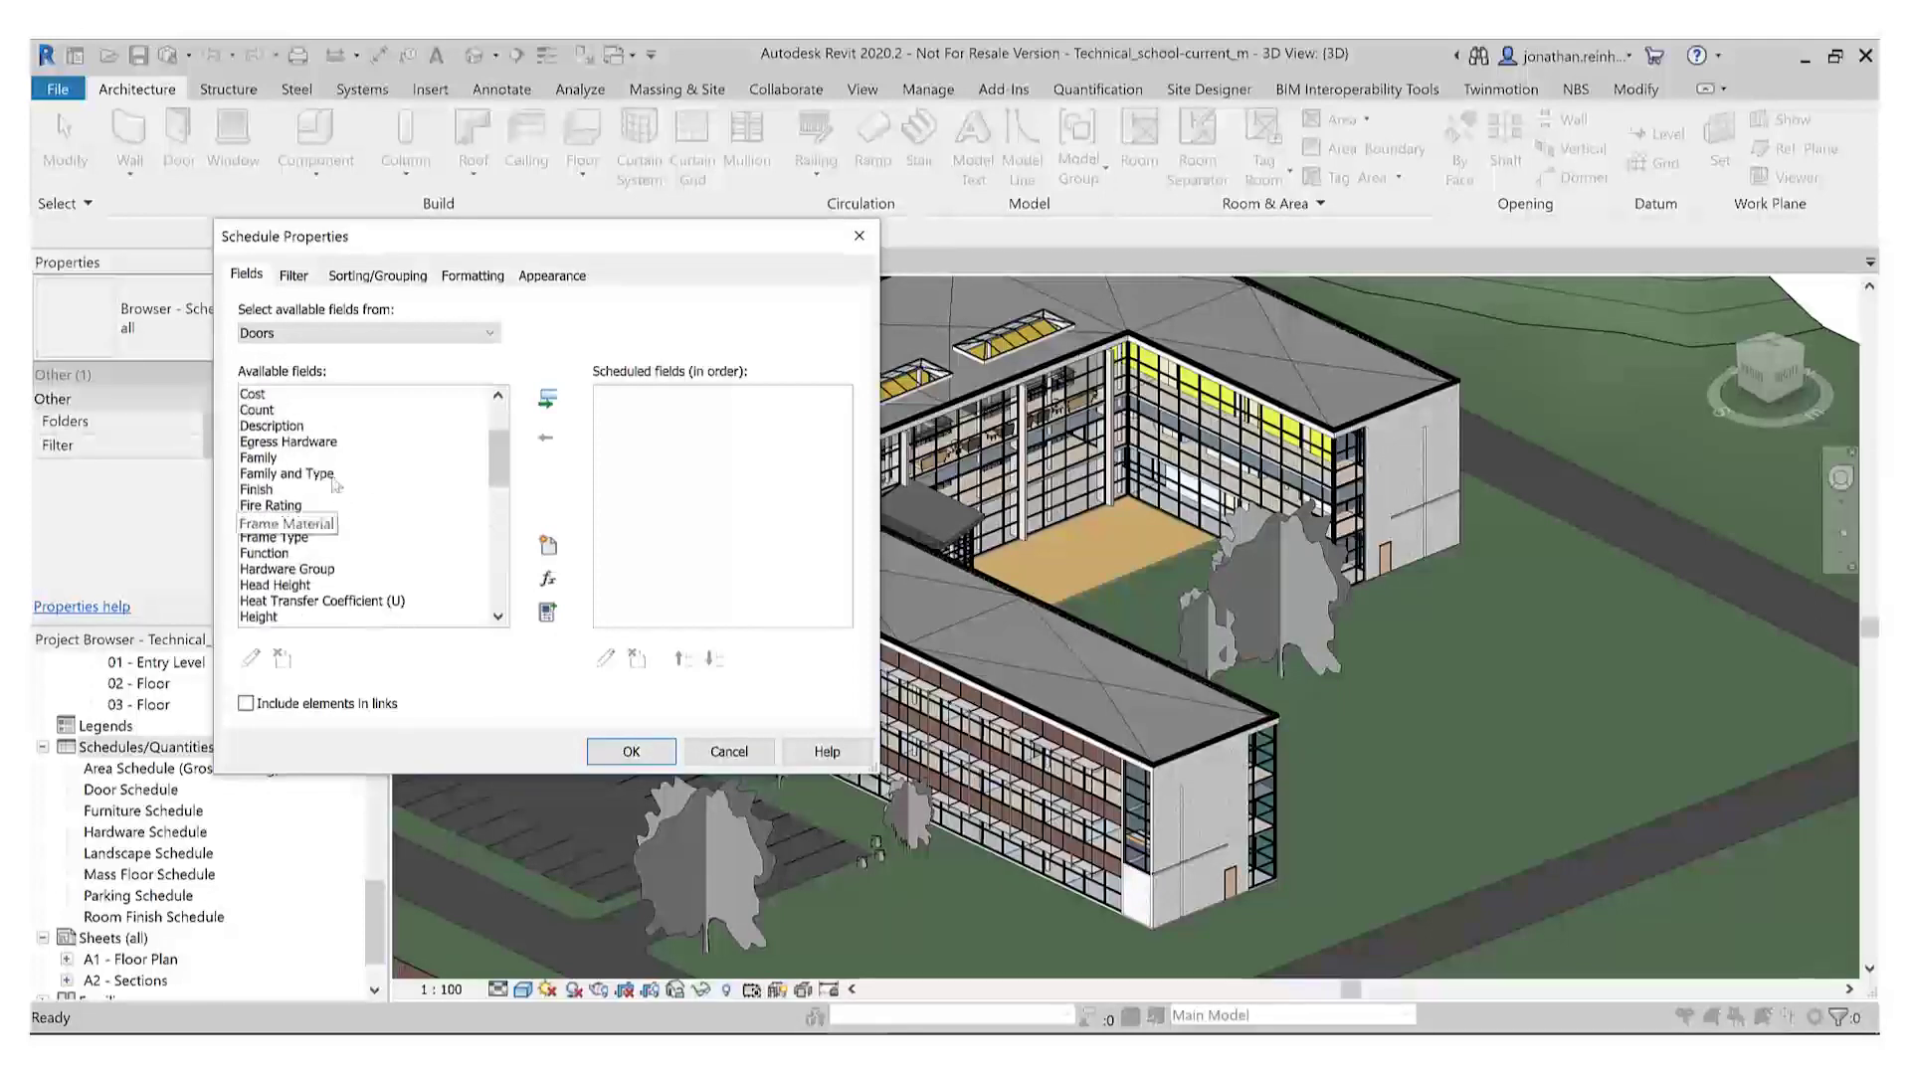
{"action": "left_click", "coordinate": [323, 477]}
{"action": "left_click", "coordinate": [548, 400]}
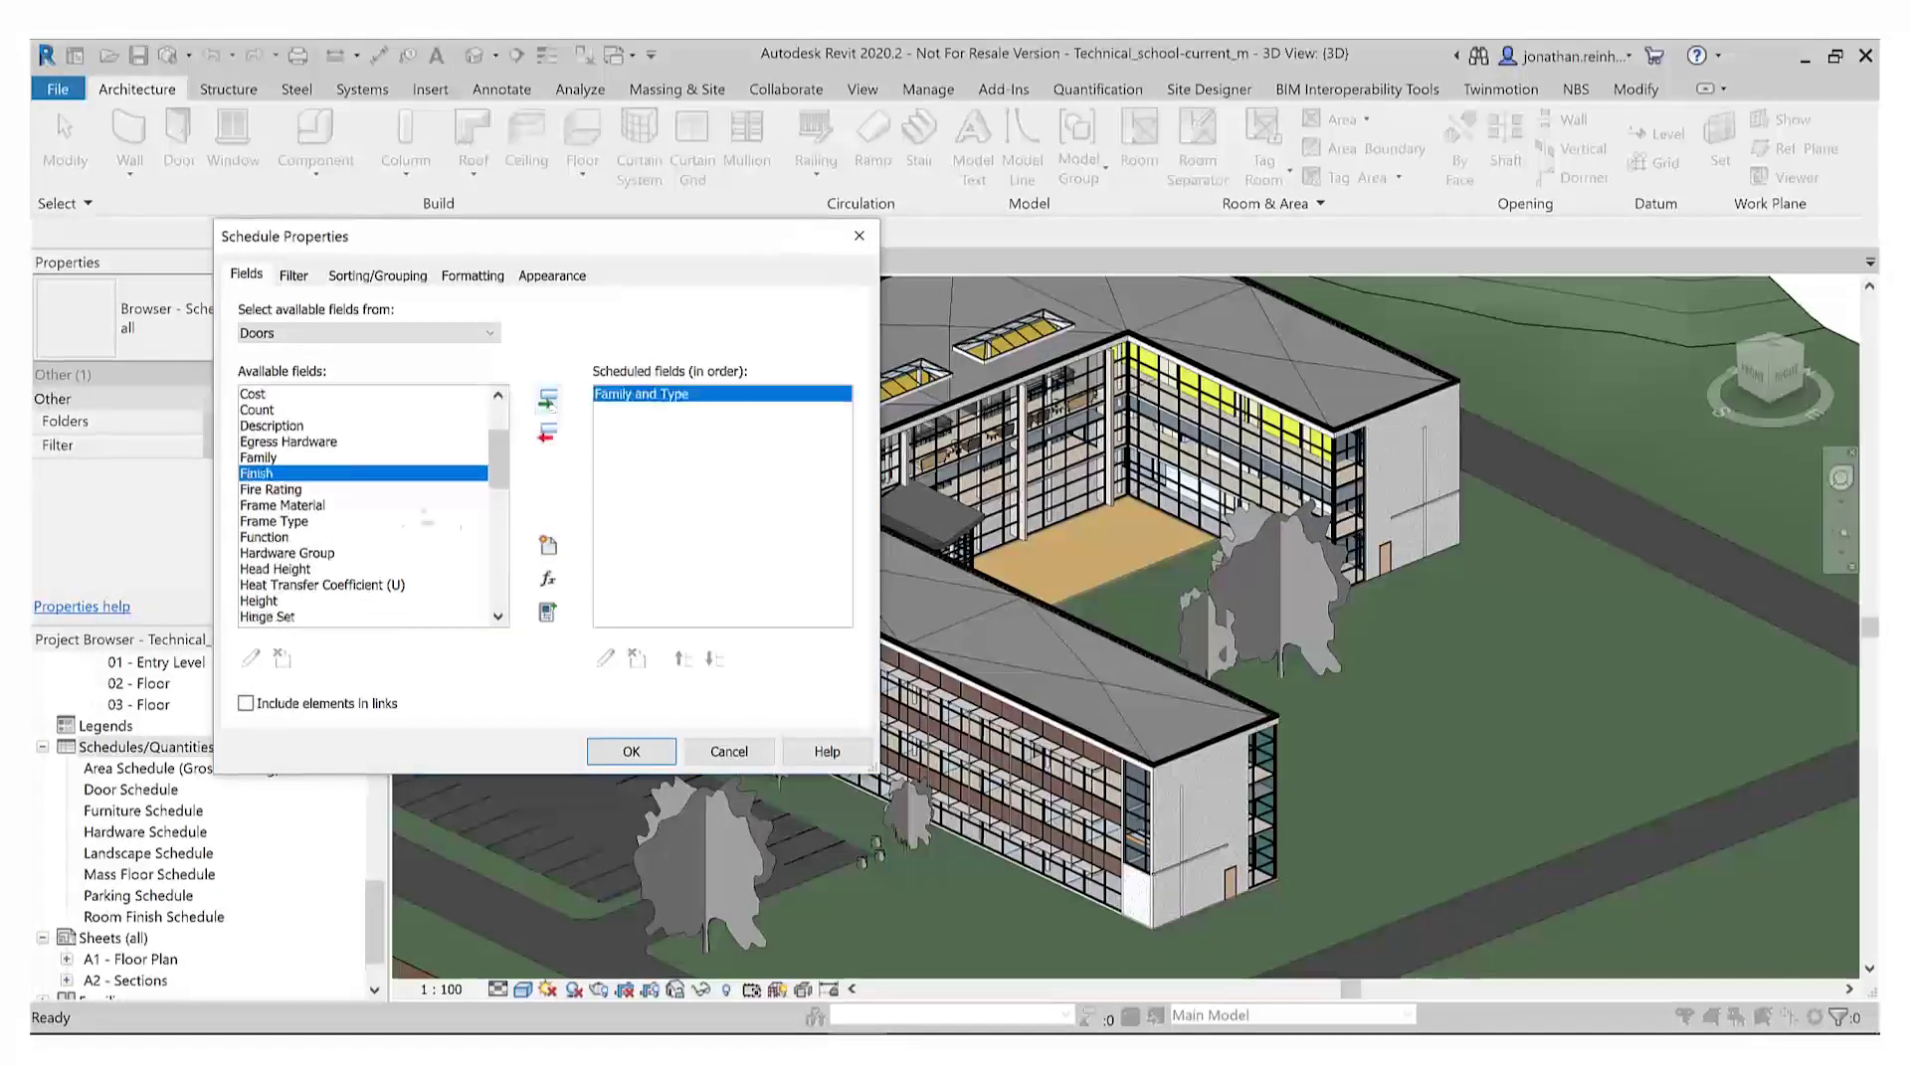
{"action": "left_click", "coordinate": [380, 503]}
{"action": "left_click", "coordinate": [375, 489]}
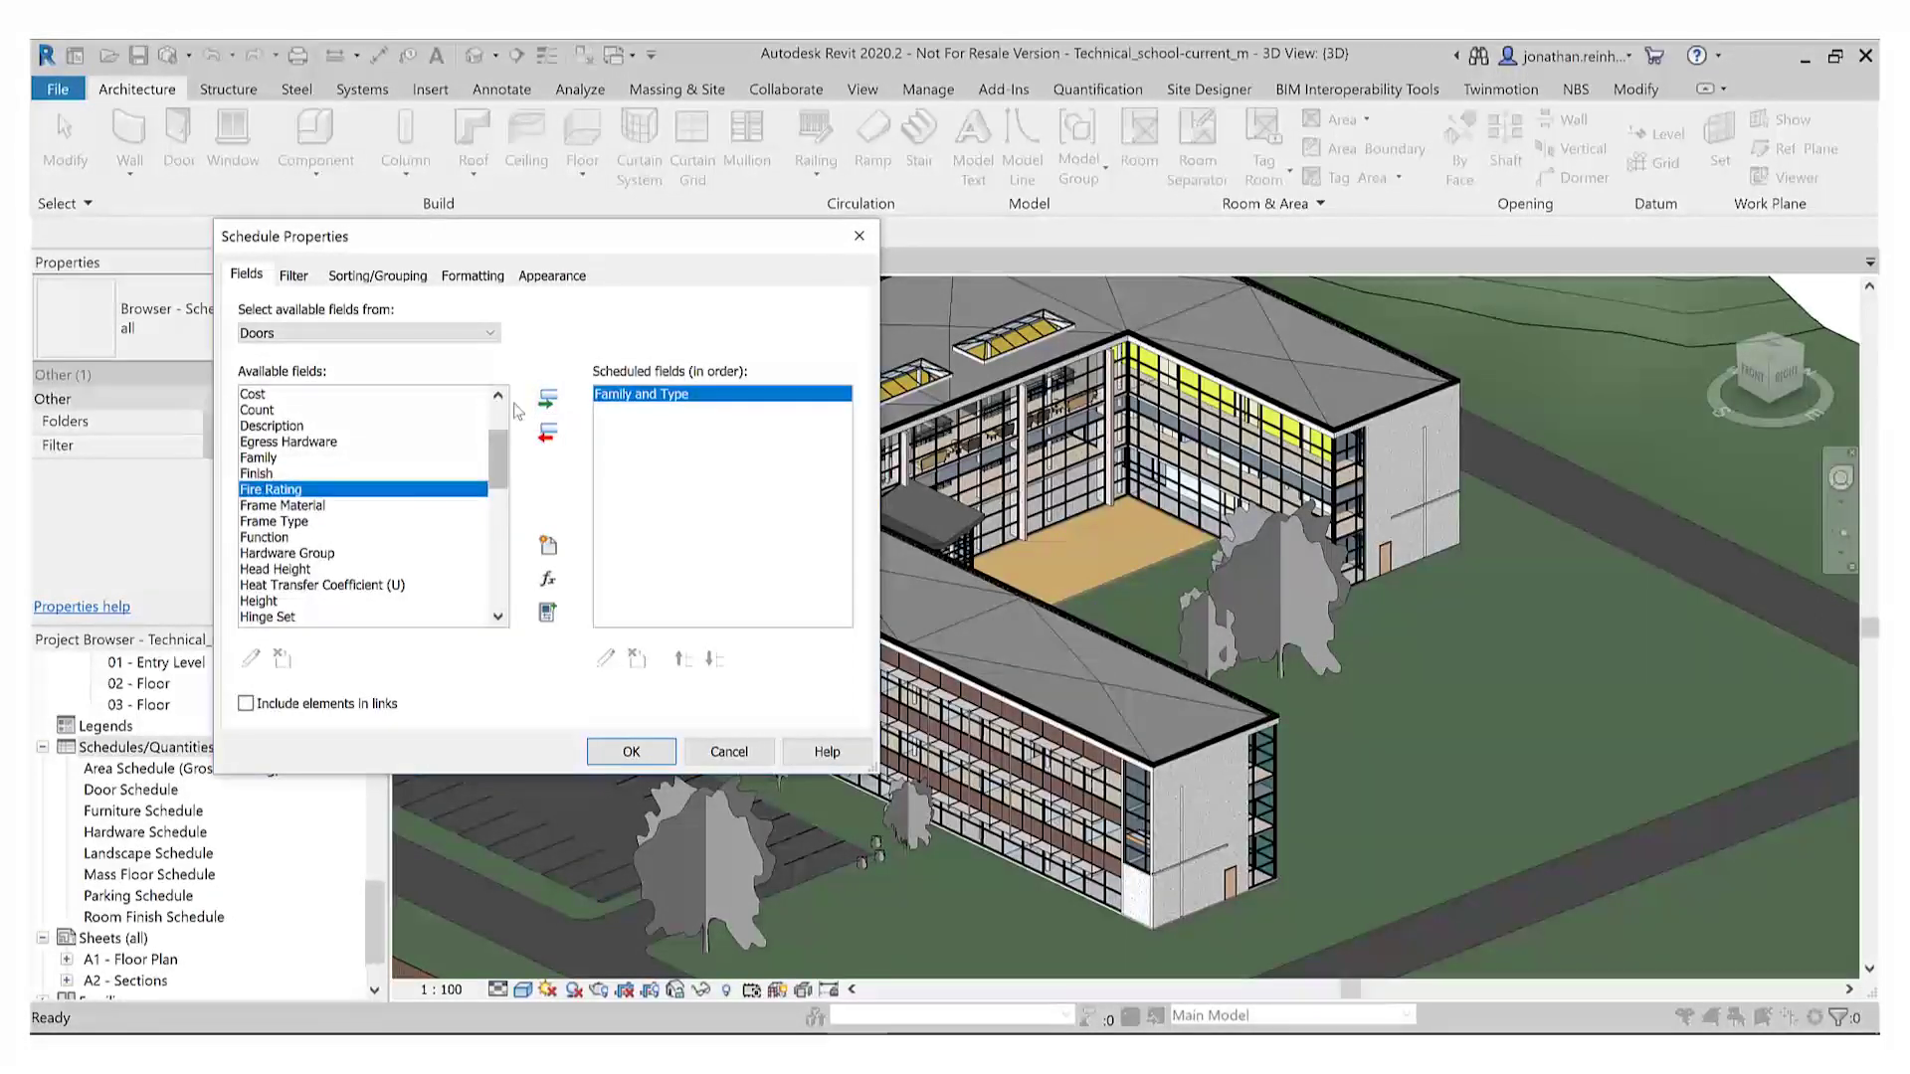
{"action": "left_click", "coordinate": [548, 399]}
{"action": "scroll", "coordinate": [504, 471], "scroll_direction": "down", "scroll_amount": 10}
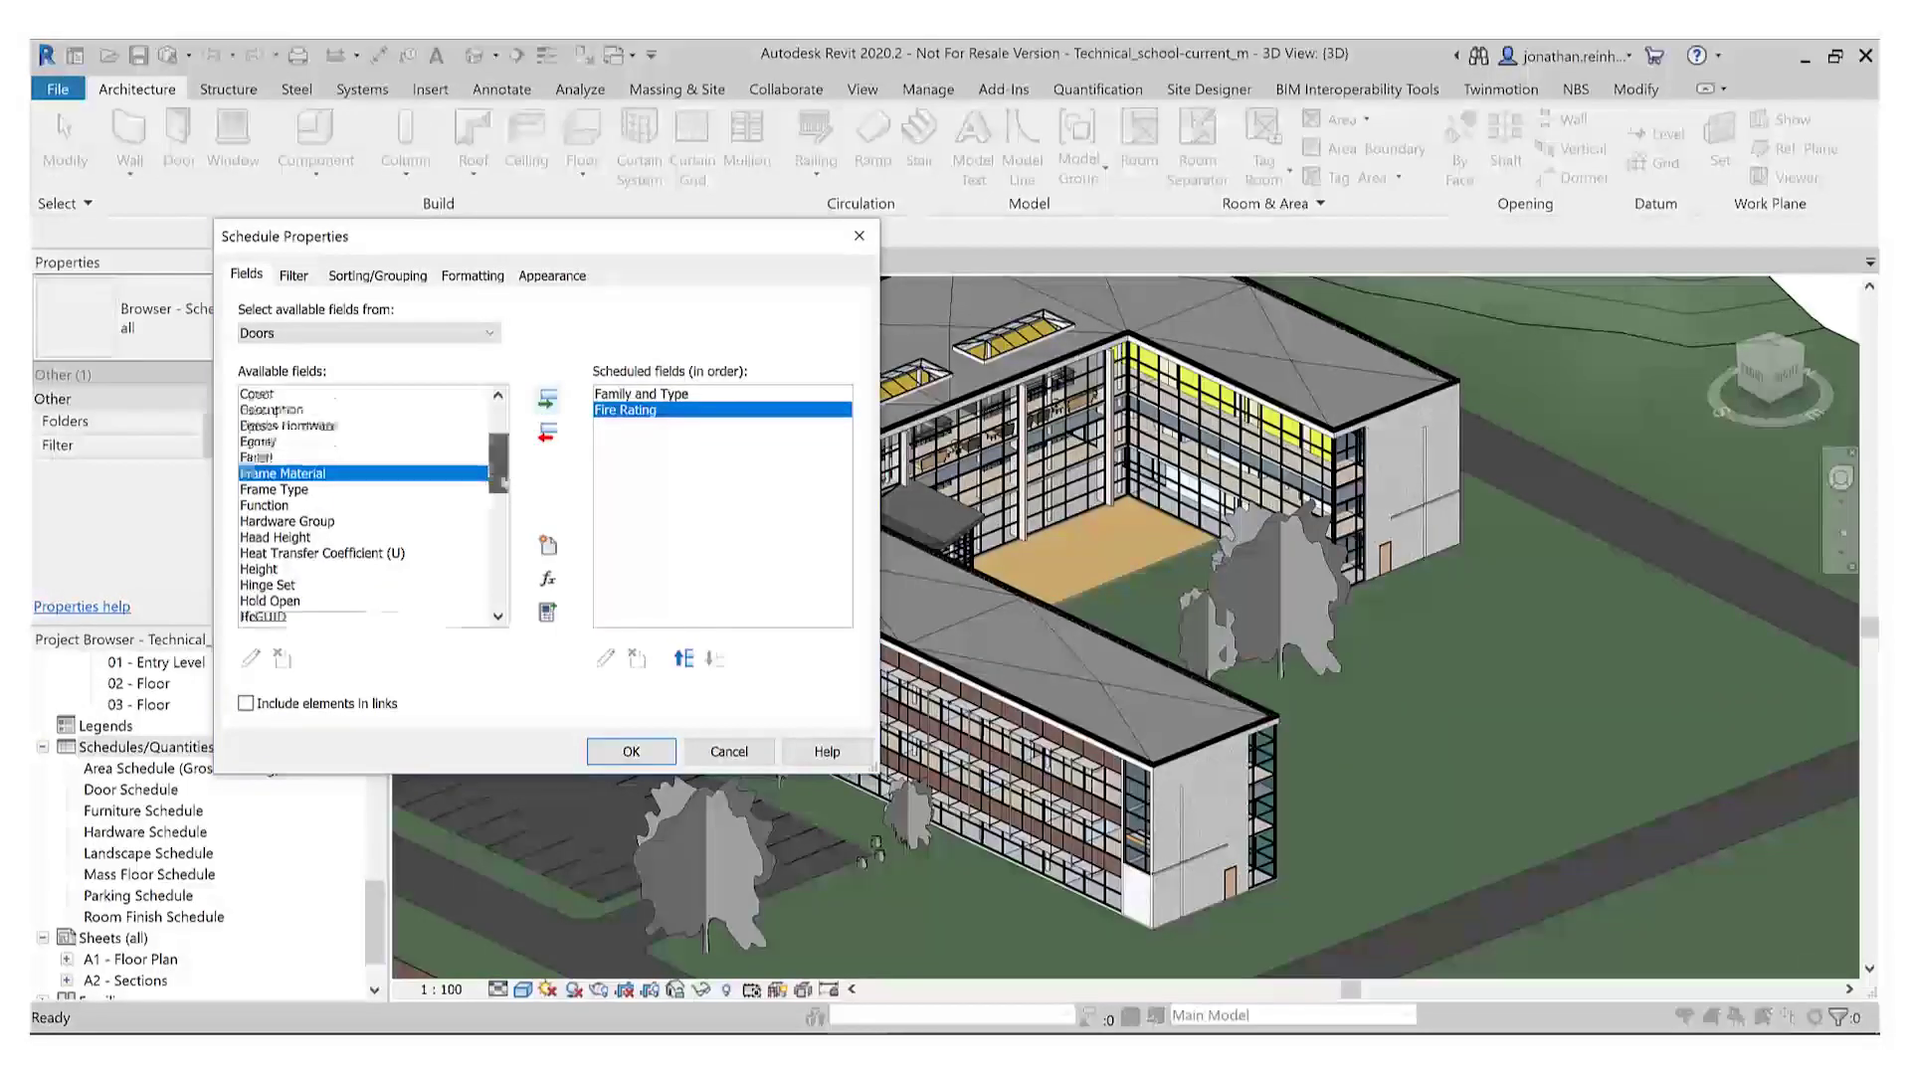
{"action": "left_click", "coordinate": [396, 616]}
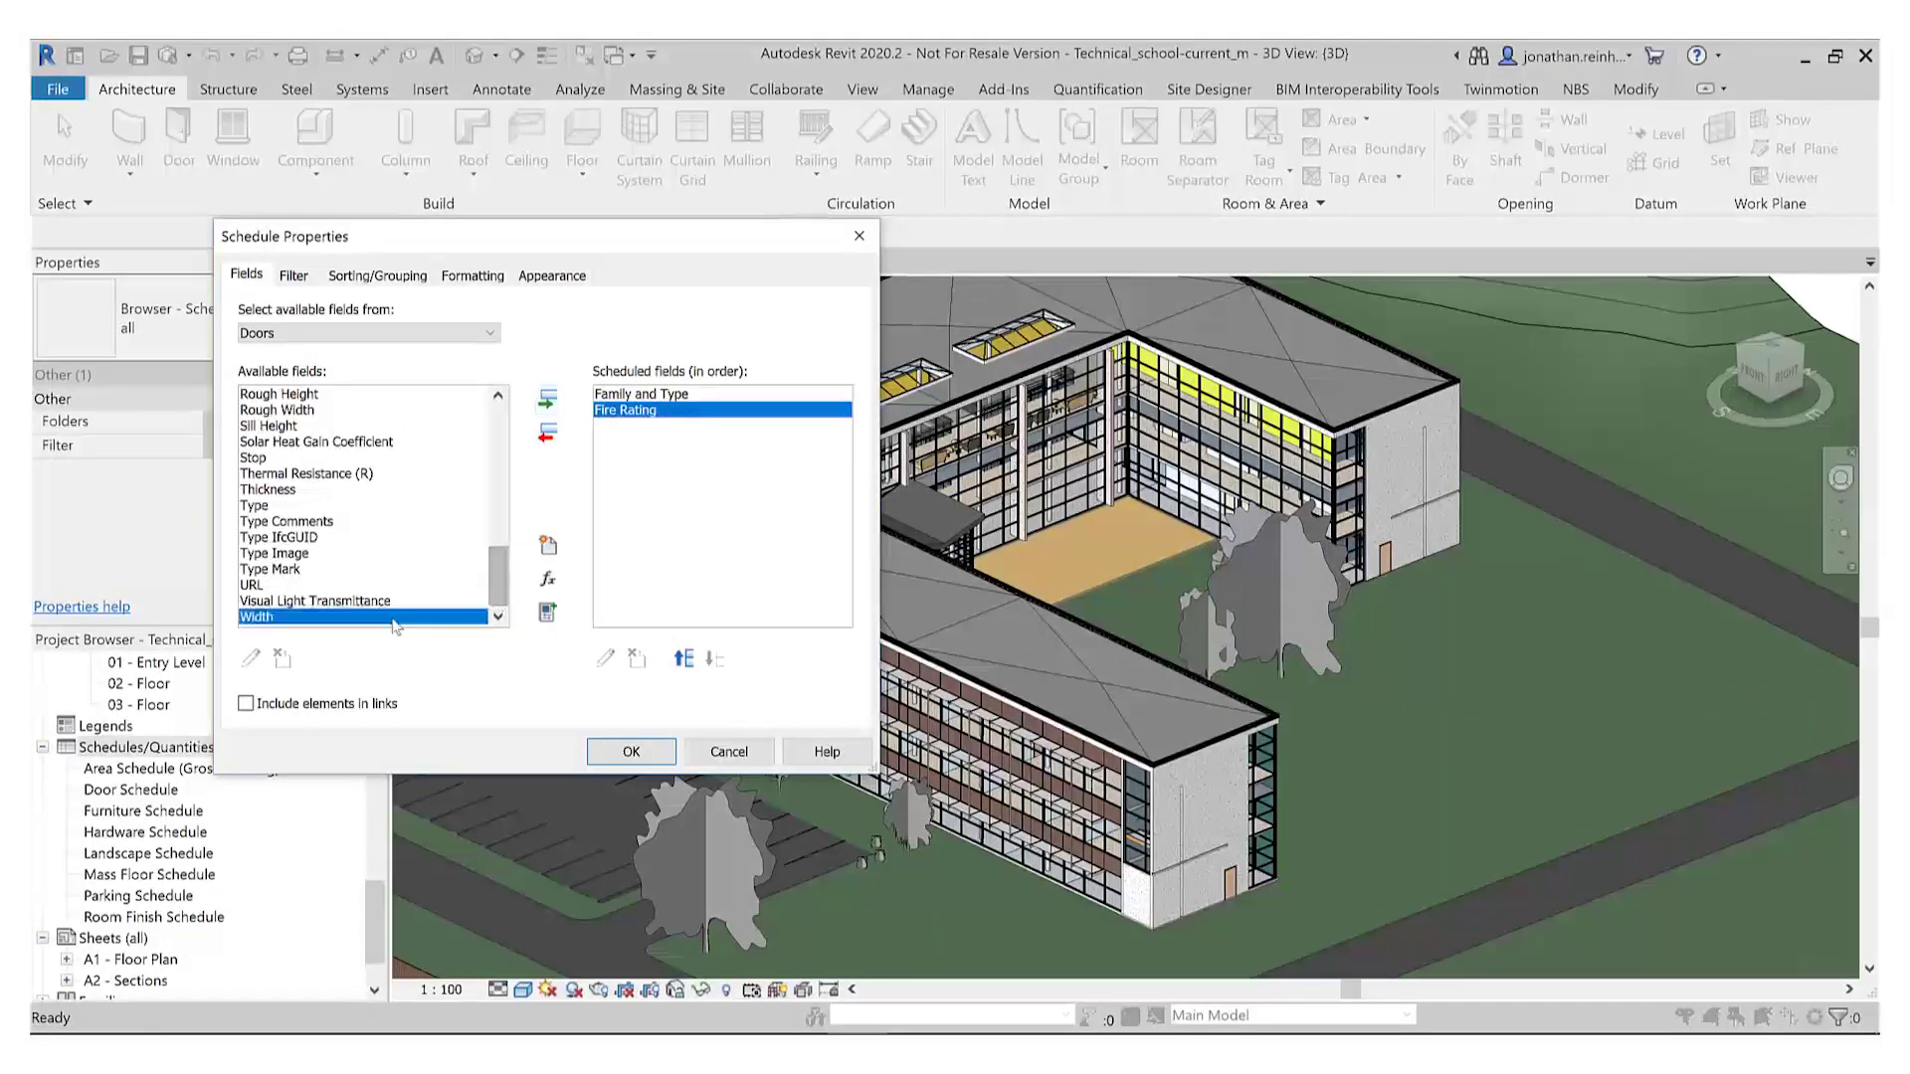
{"action": "left_click", "coordinate": [548, 399]}
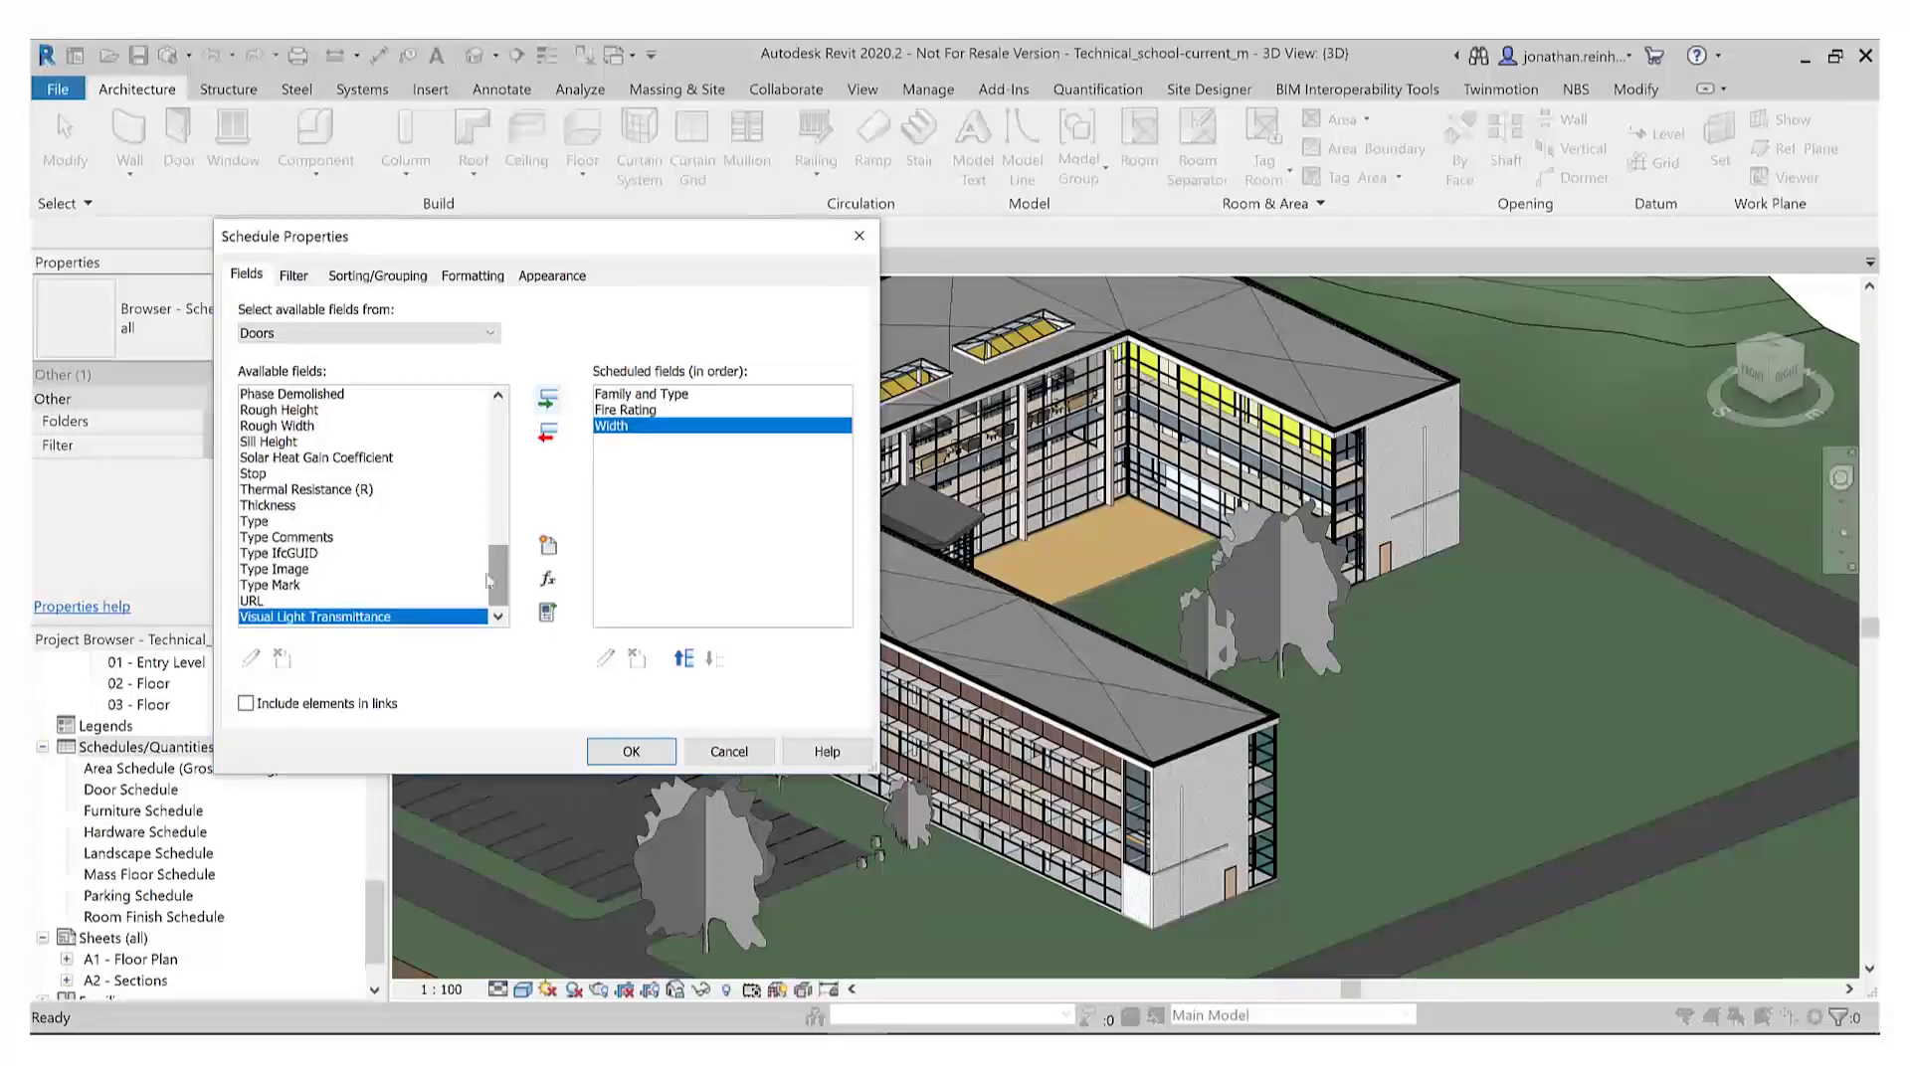
Step: Add Height, Type Comments and Type Mark to the scheduled fields
{"action": "left_click_drag", "start_coordinate": [485, 537], "coordinate": [504, 495]}
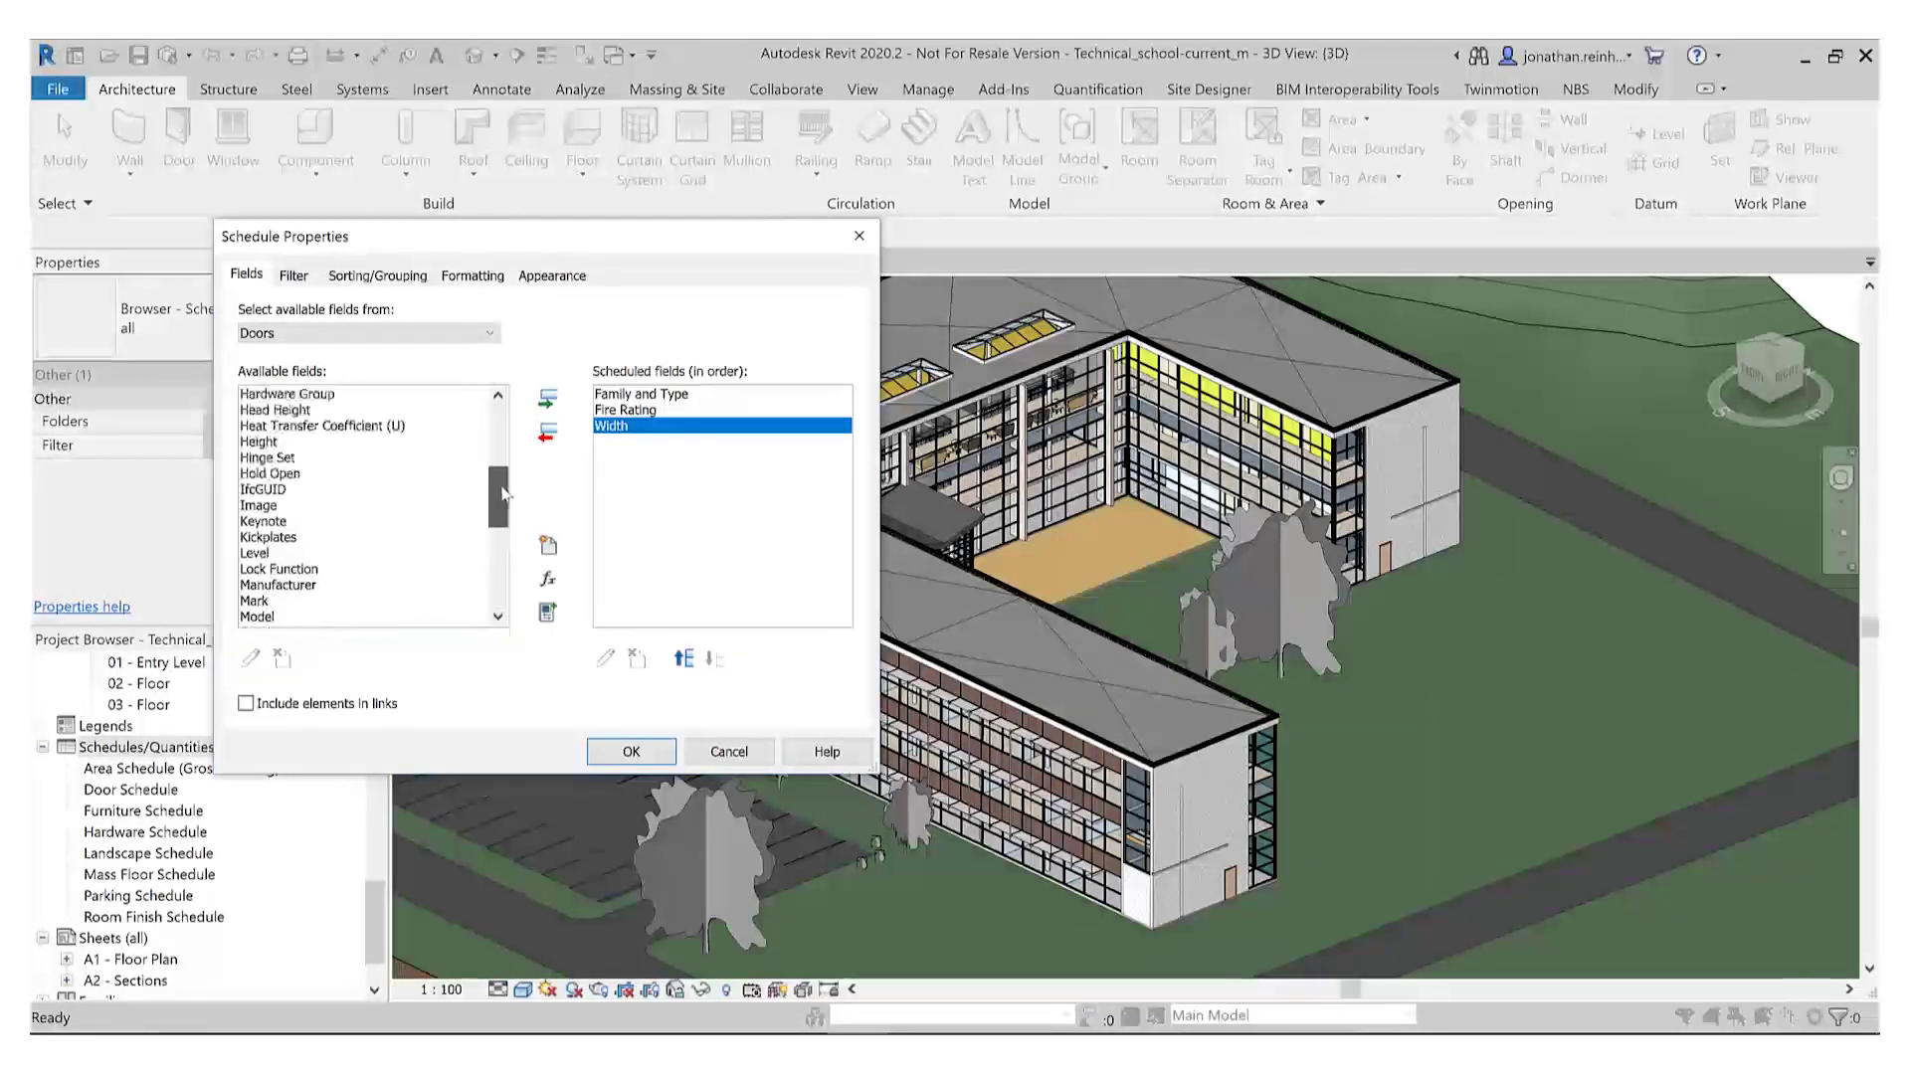
{"action": "left_click", "coordinate": [452, 441]}
{"action": "left_click", "coordinate": [548, 399]}
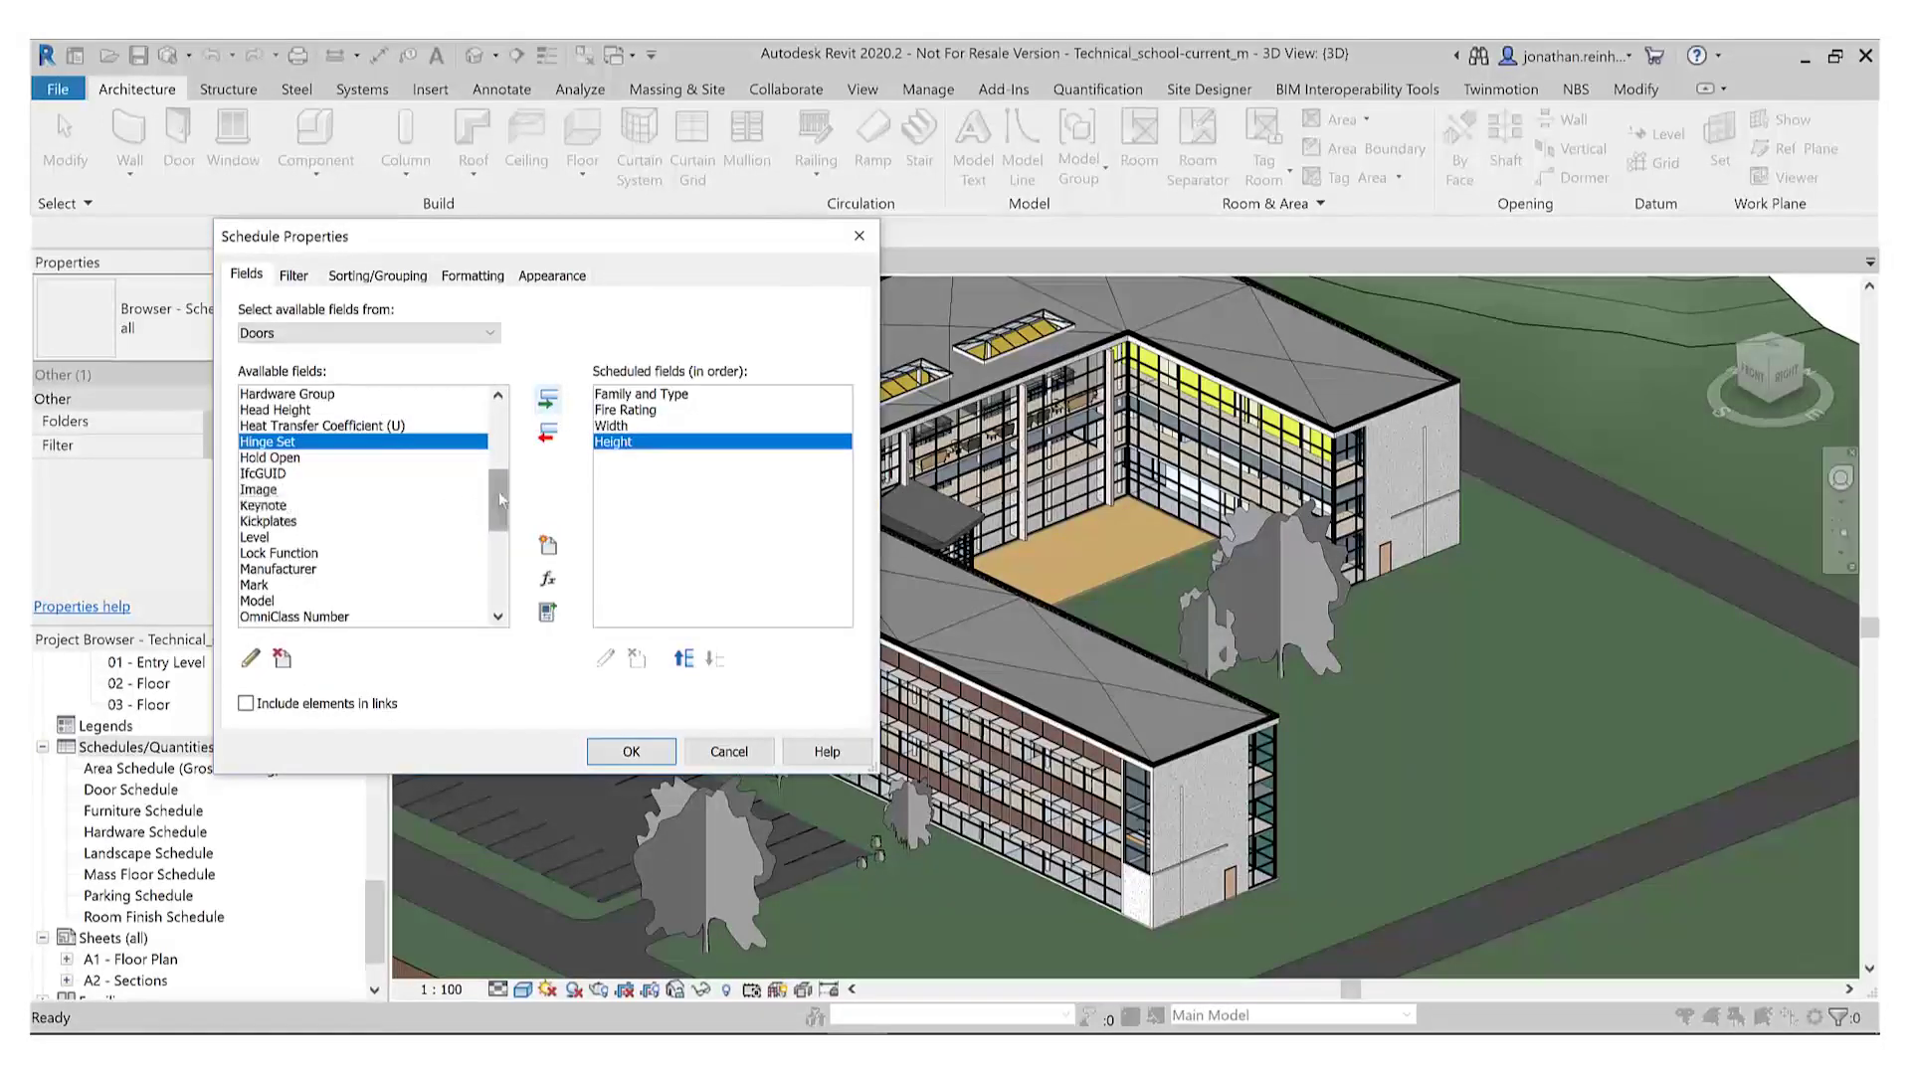
{"action": "left_click_drag", "start_coordinate": [505, 501], "coordinate": [491, 577]}
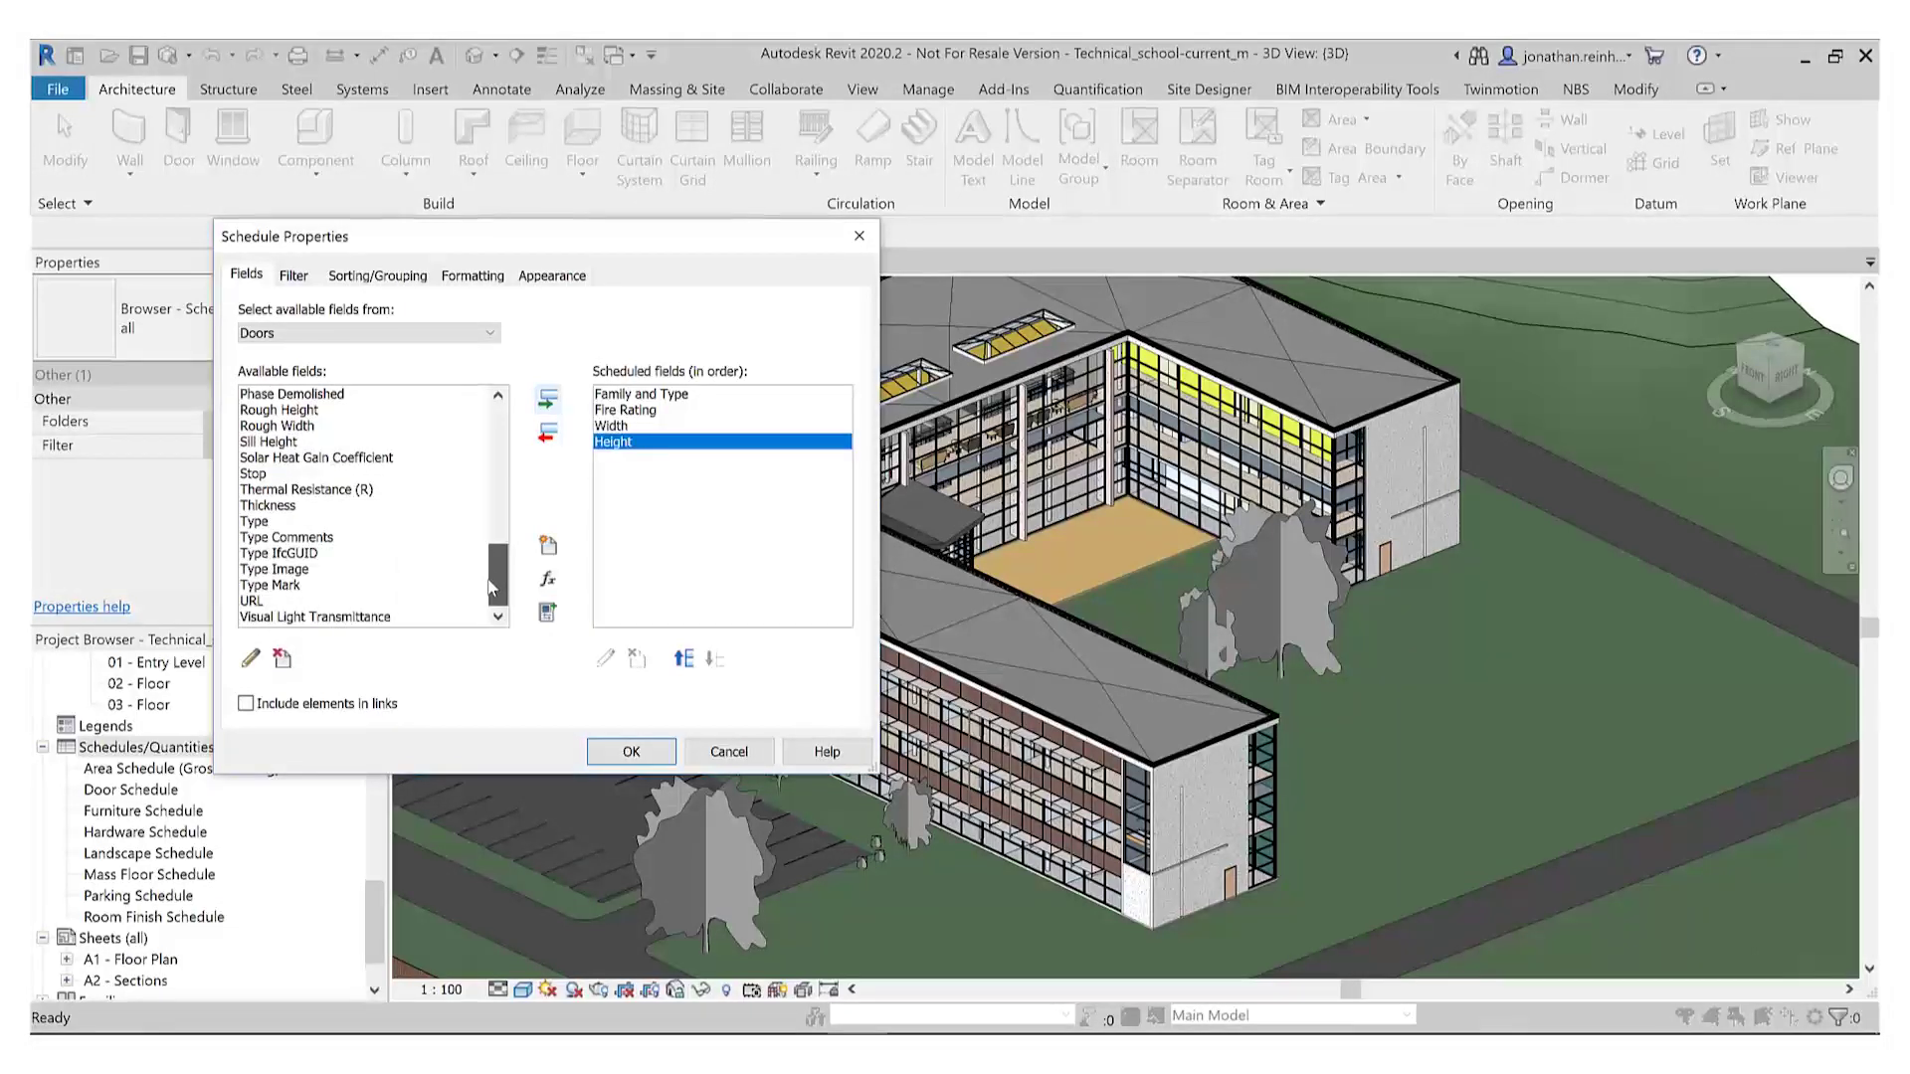
{"action": "left_click", "coordinate": [299, 538]}
{"action": "left_click", "coordinate": [547, 400]}
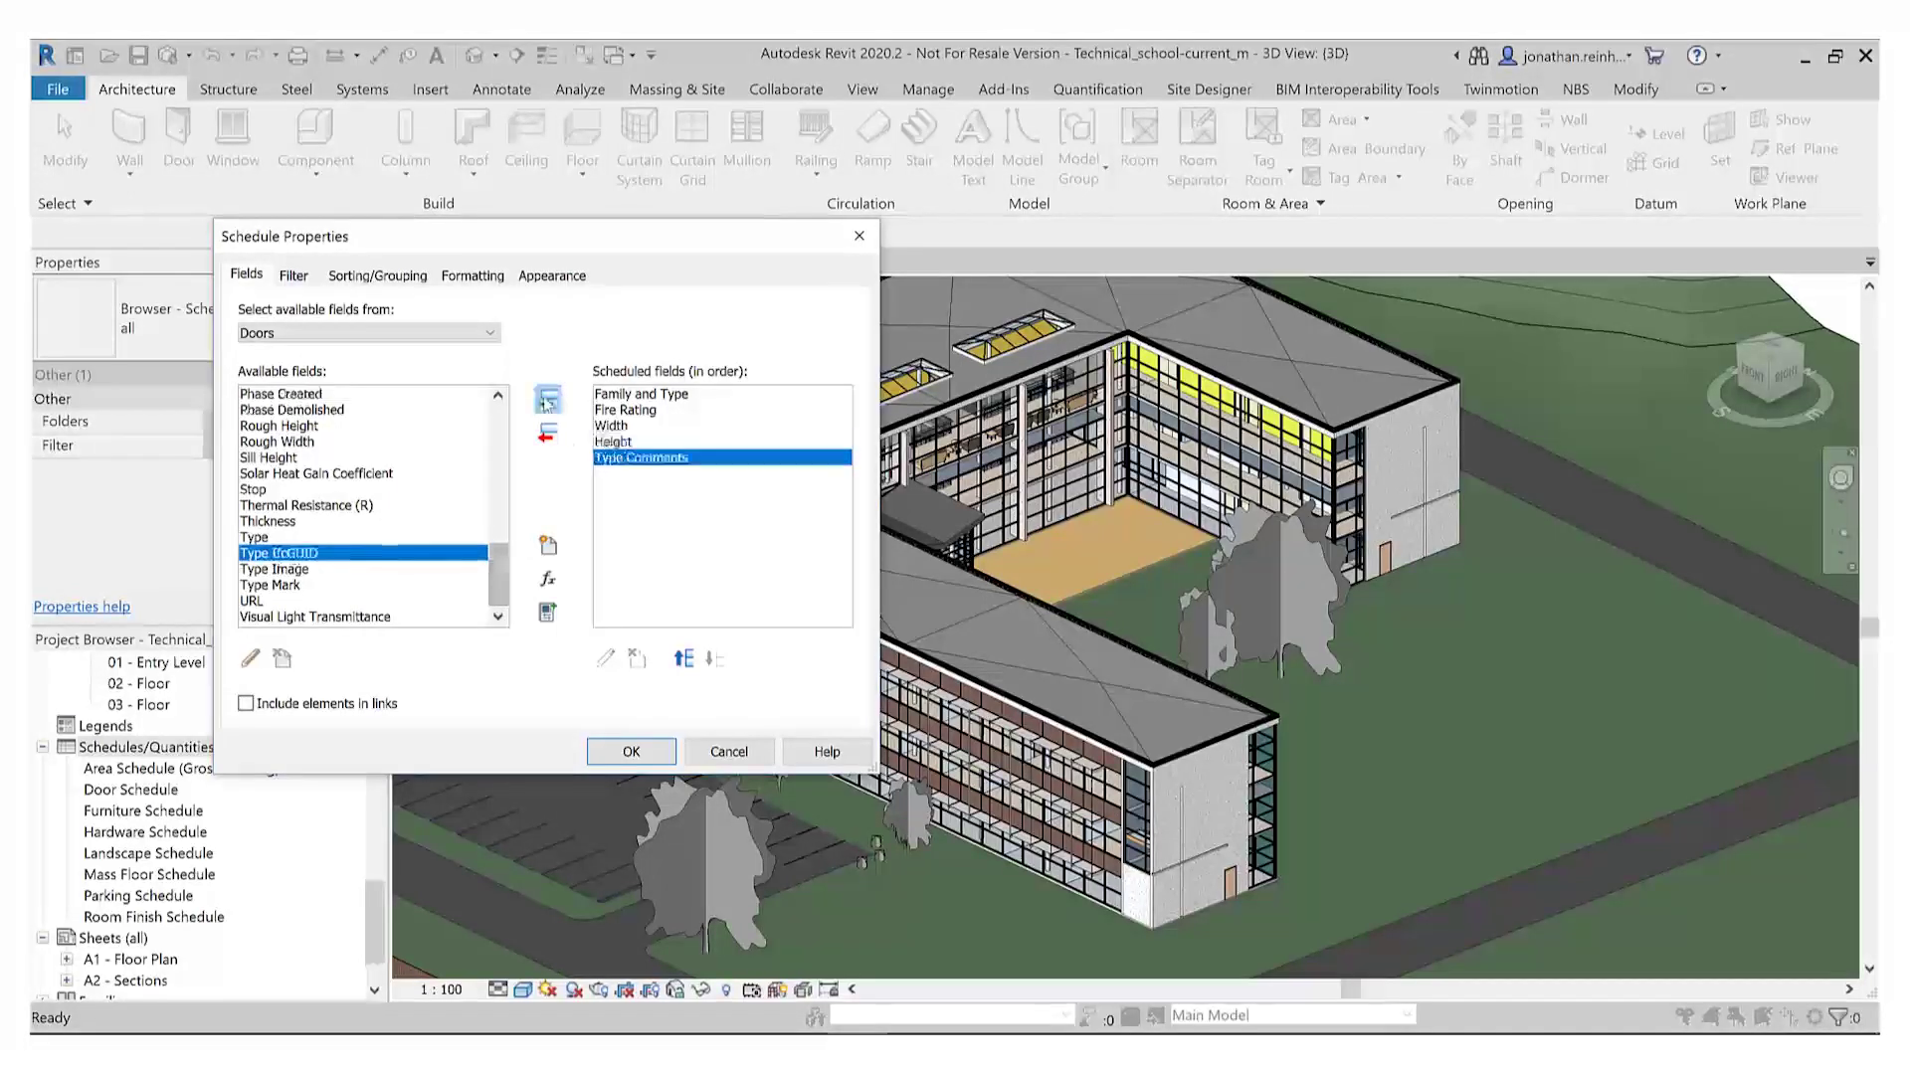
{"action": "left_click", "coordinate": [348, 585]}
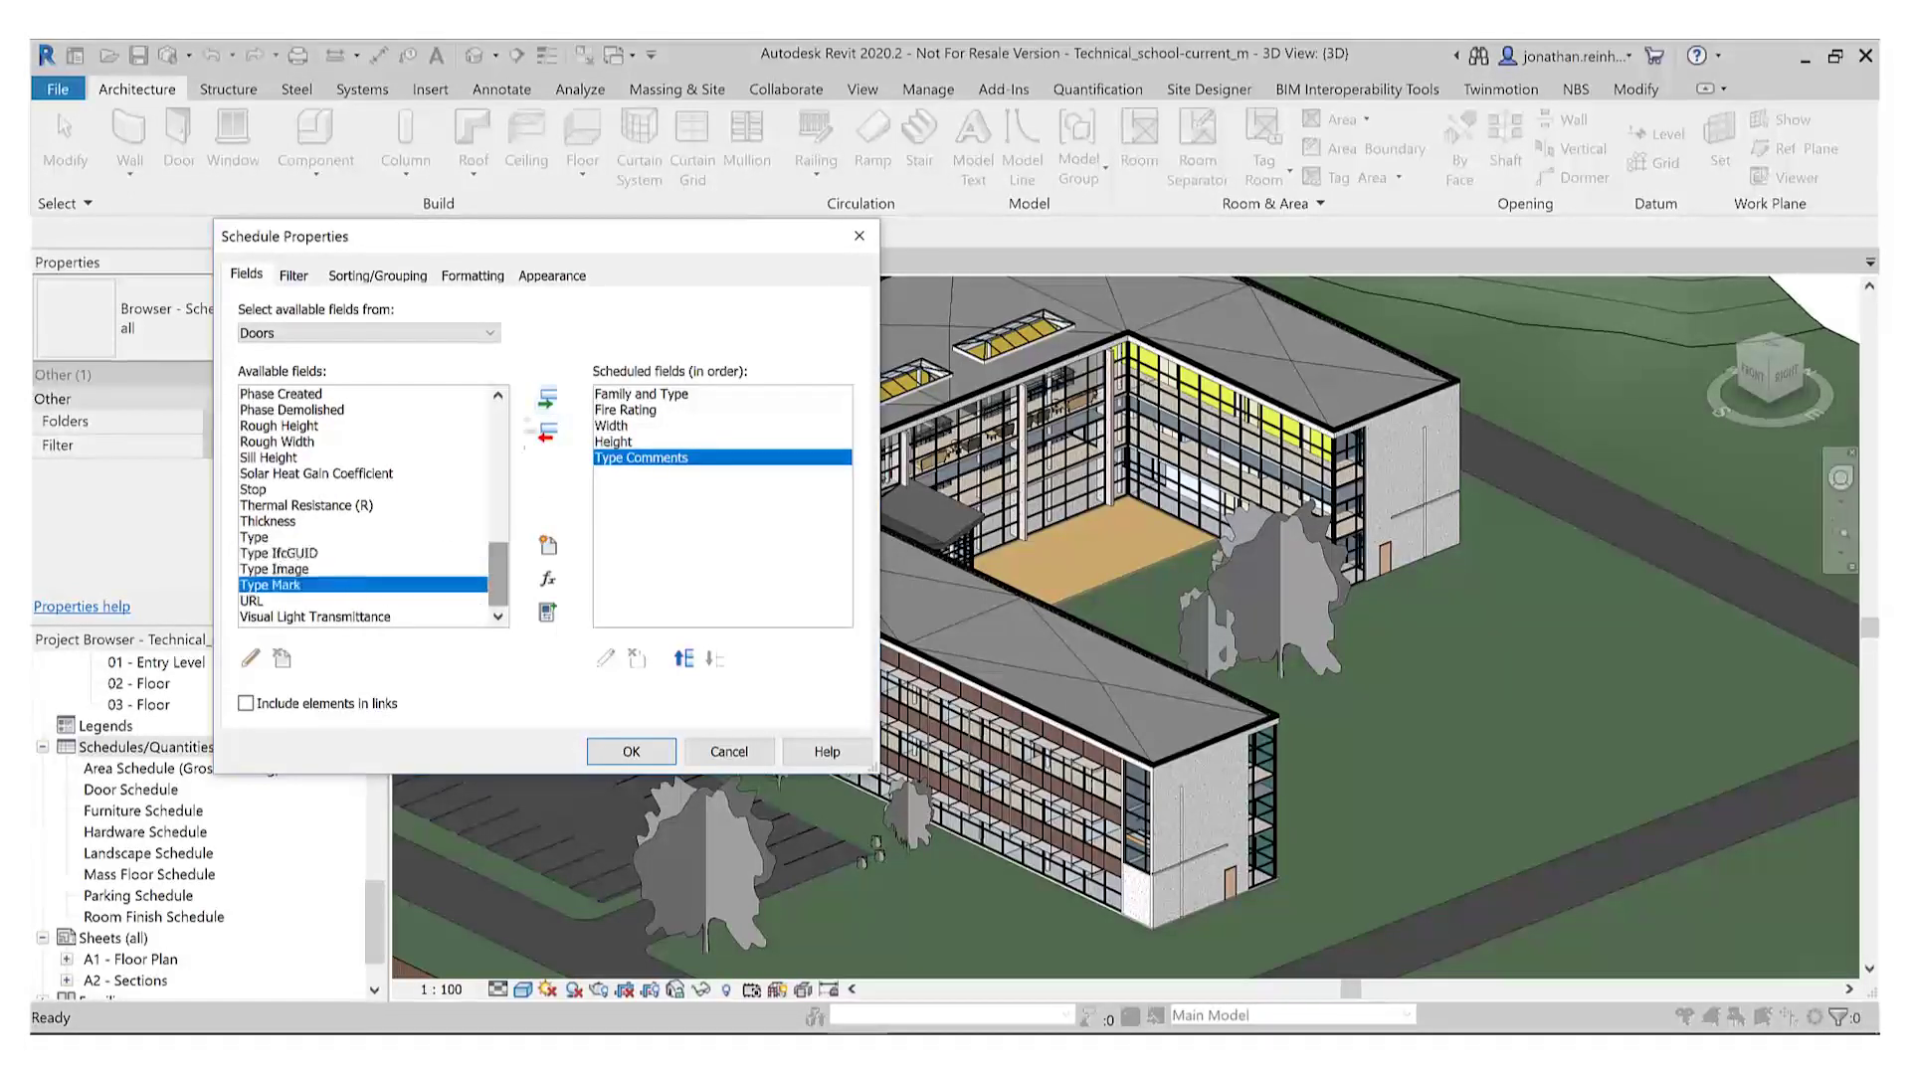
{"action": "left_click", "coordinate": [547, 400]}
Step: Add Mark and Manufacturer, then confirm the eight-field schedule
{"action": "scroll", "coordinate": [501, 538], "scroll_direction": "up", "scroll_amount": 3}
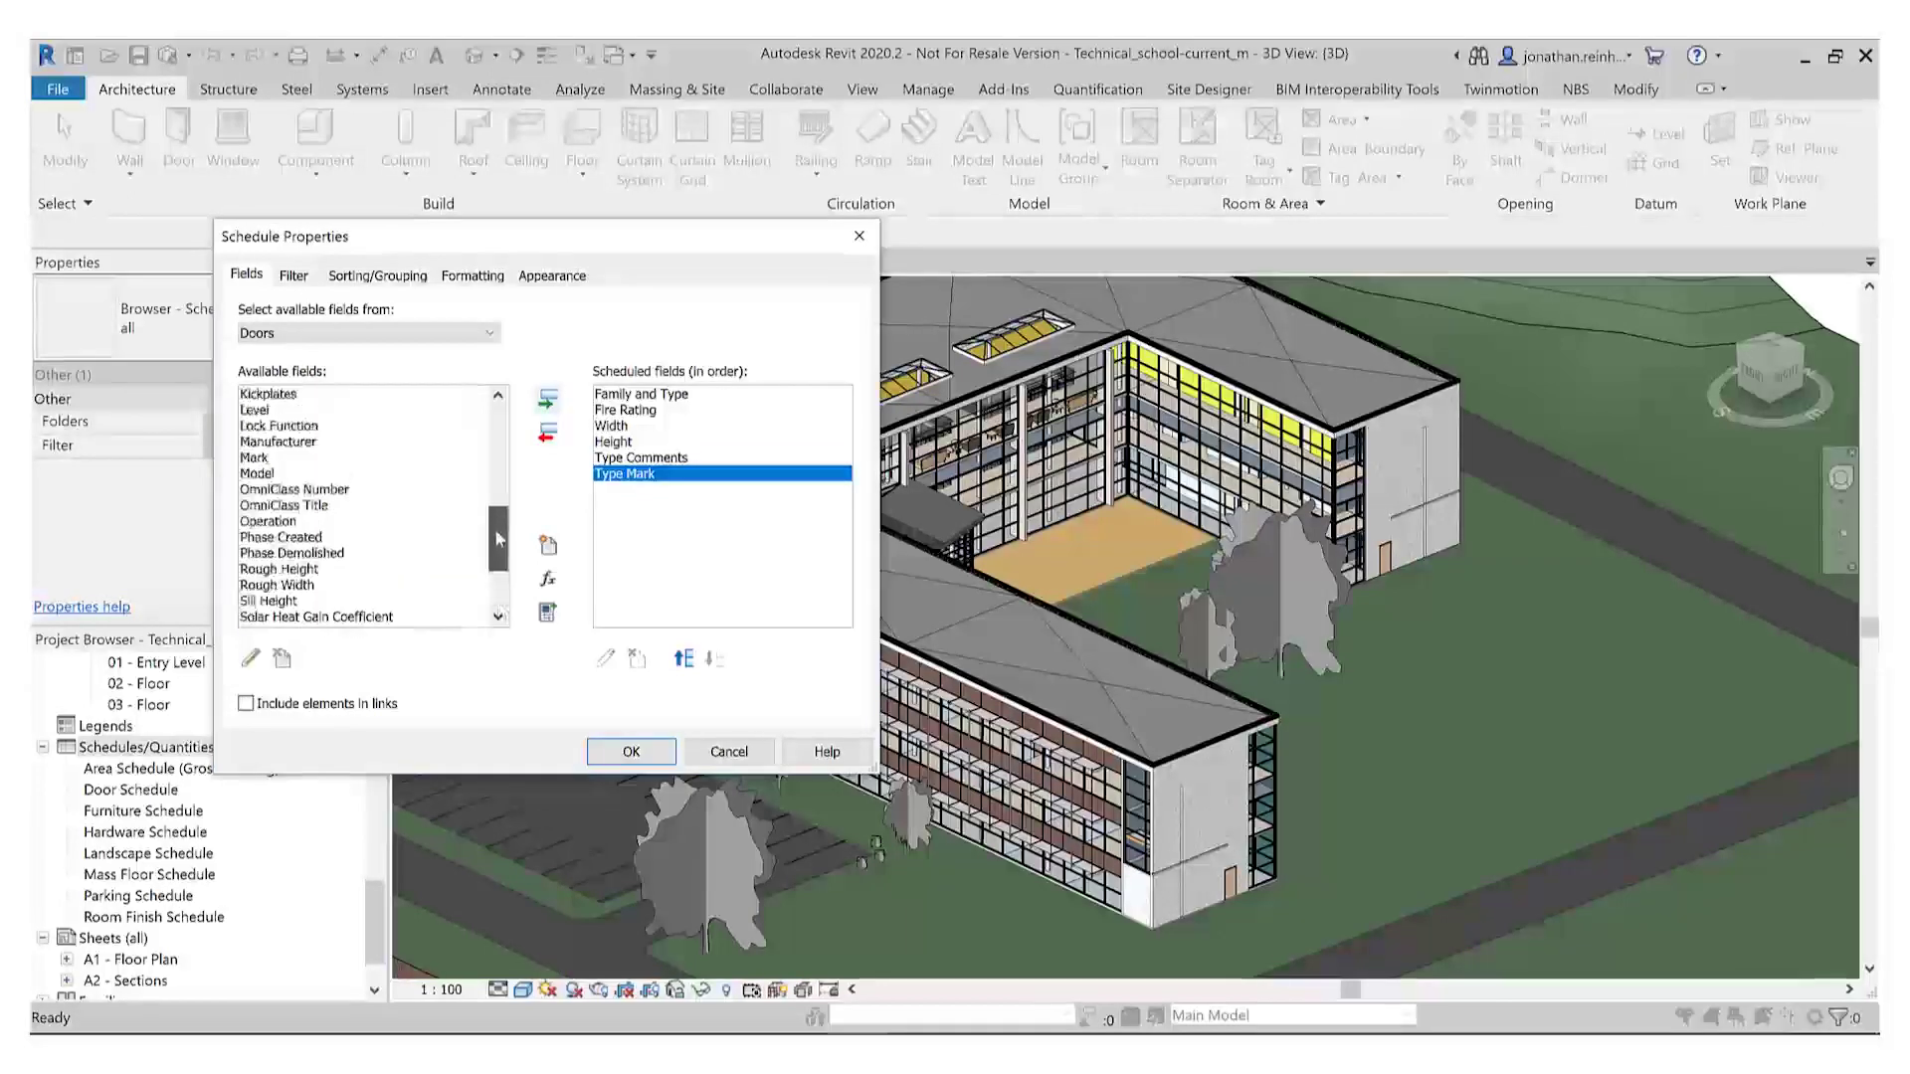
{"action": "scroll", "coordinate": [501, 538], "scroll_direction": "up", "scroll_amount": 1}
{"action": "left_click", "coordinate": [278, 505]}
{"action": "left_click", "coordinate": [548, 403]}
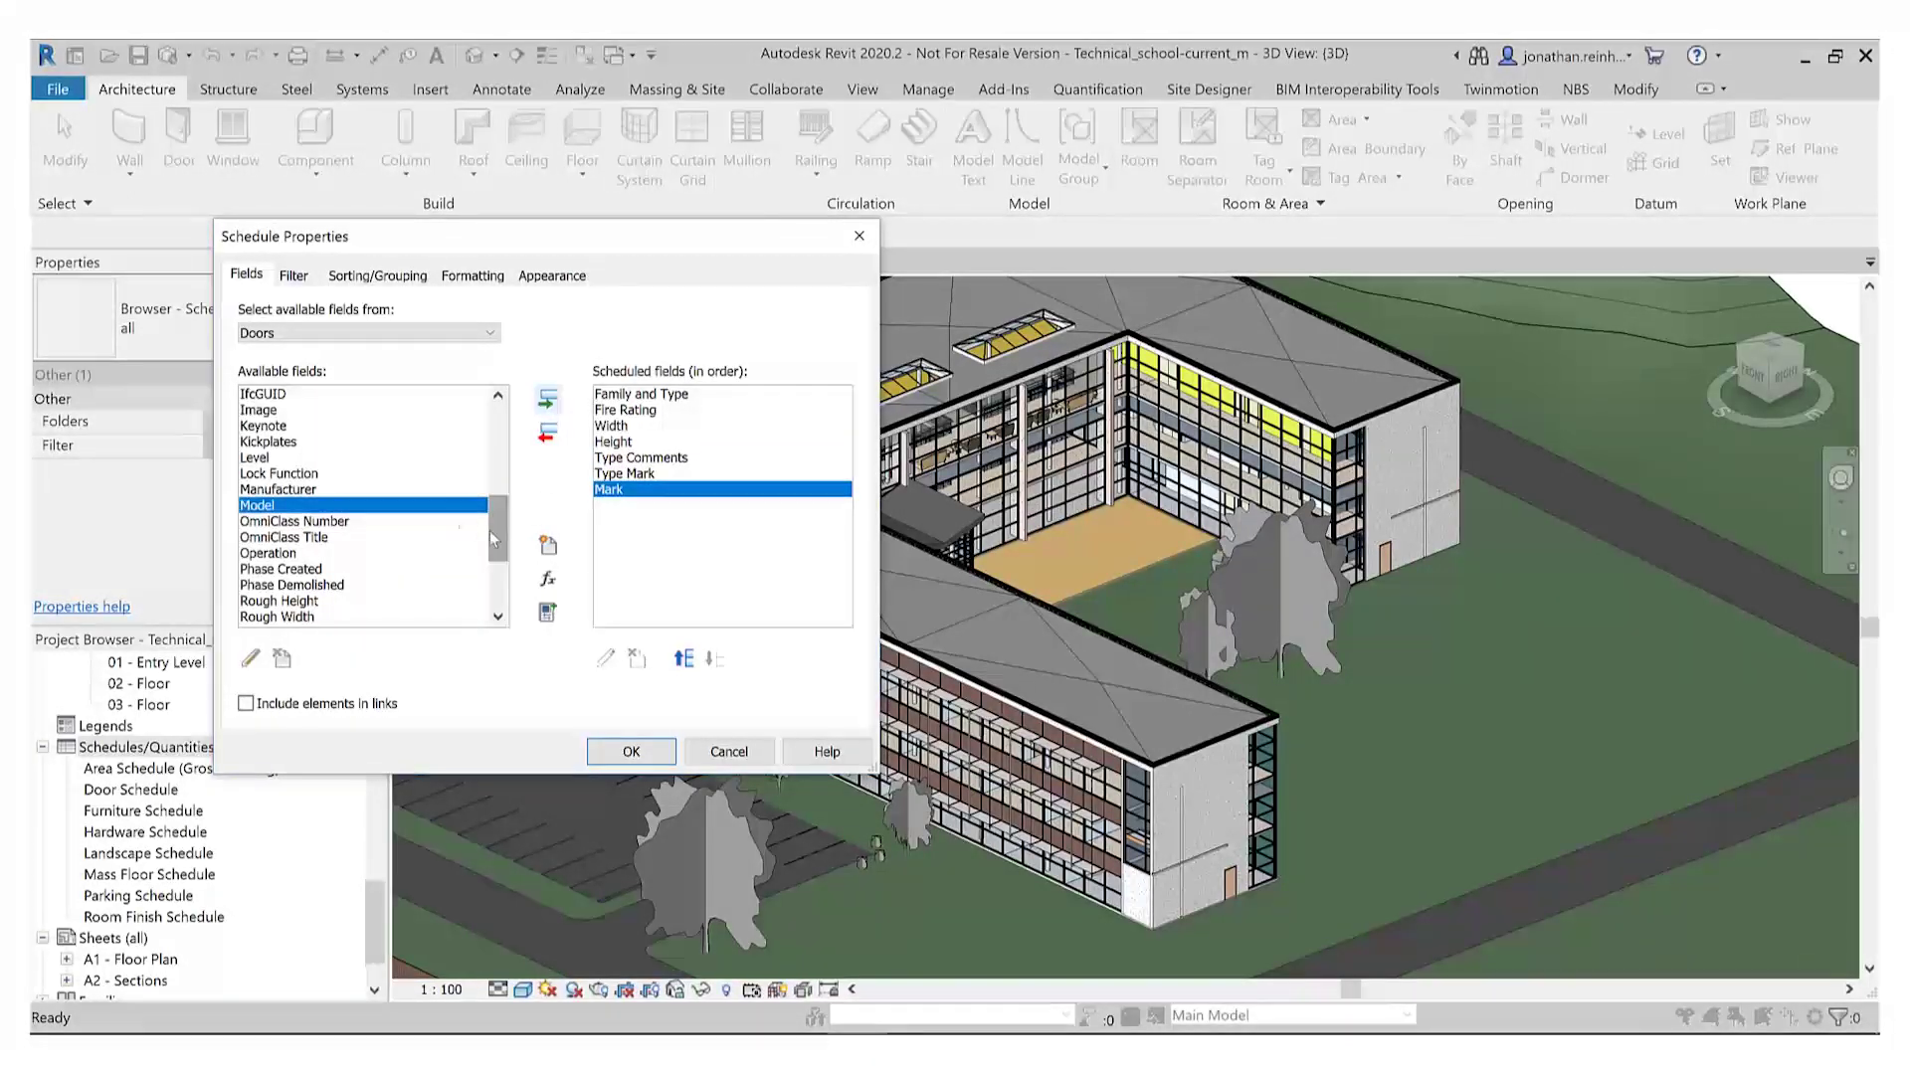
{"action": "left_click", "coordinate": [453, 489]}
{"action": "left_click", "coordinate": [551, 400]}
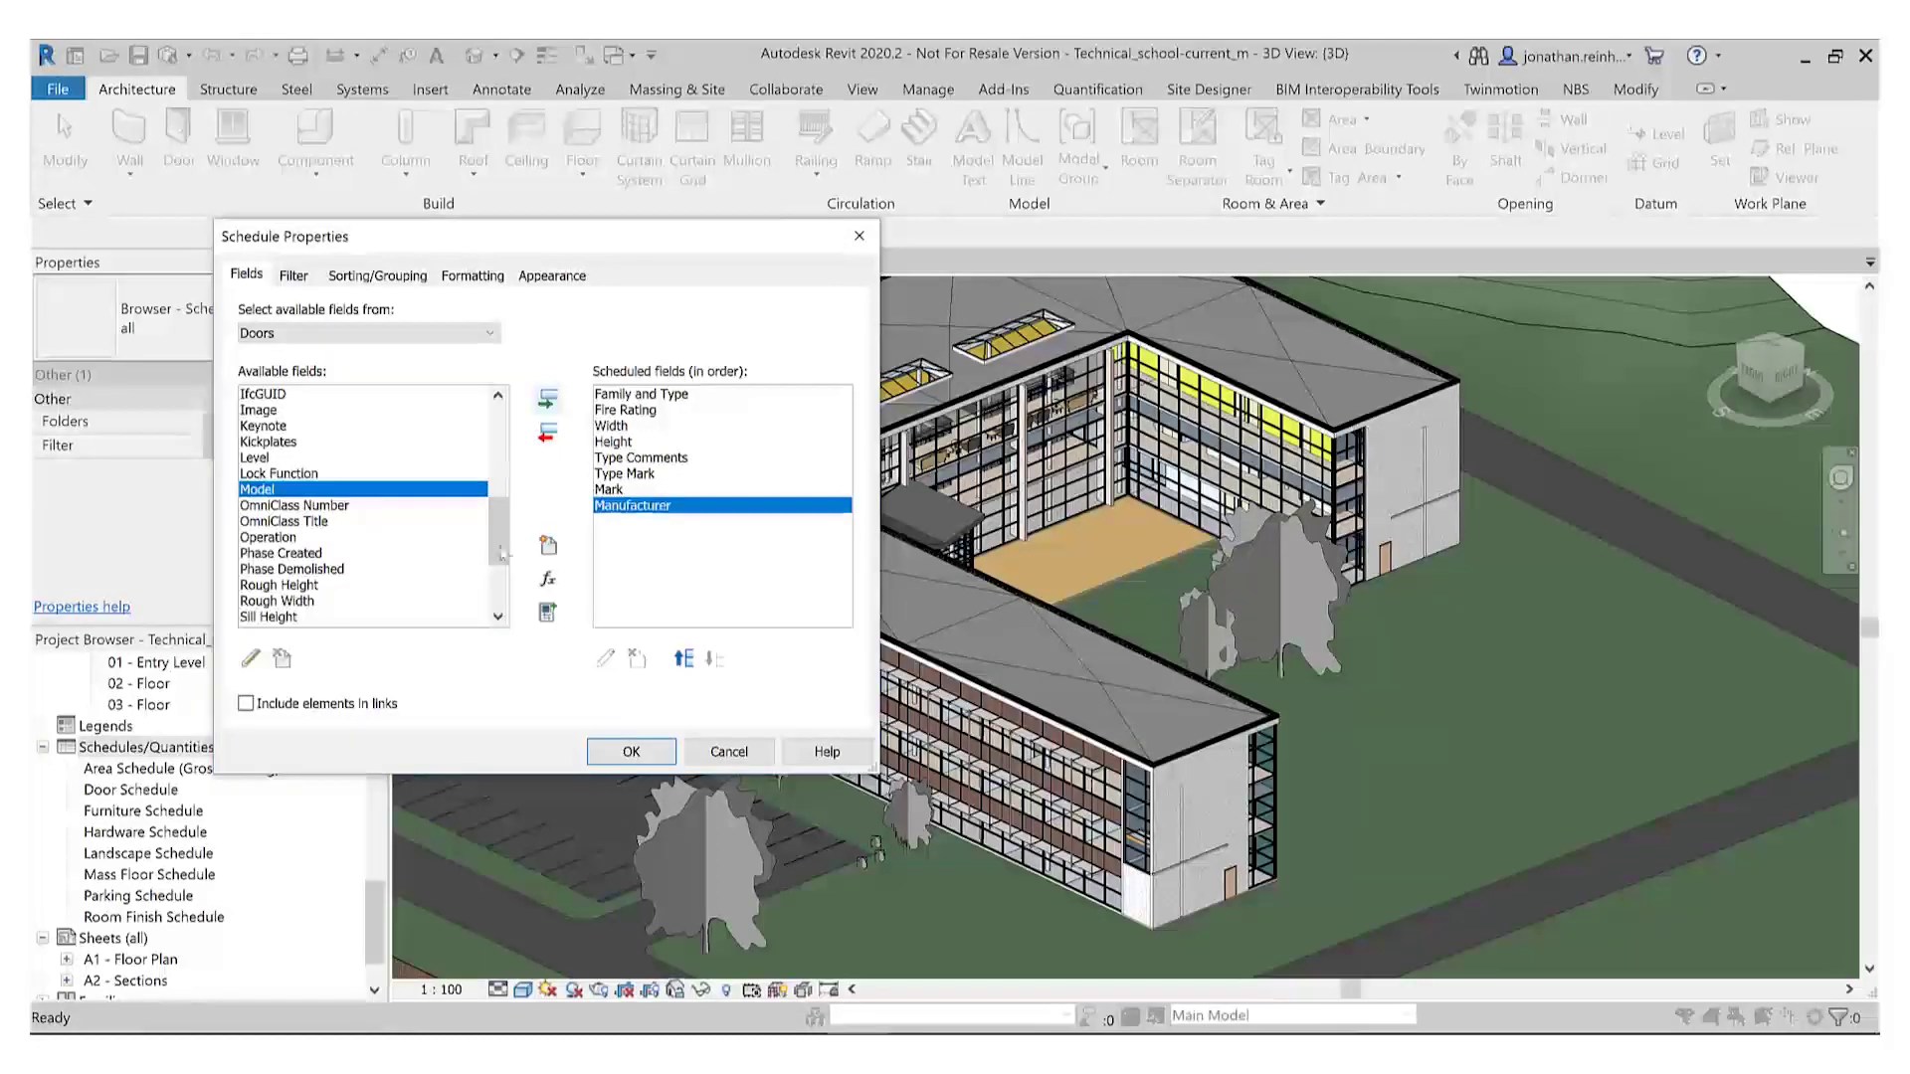
{"action": "scroll", "coordinate": [456, 543], "scroll_direction": "up", "scroll_amount": 2}
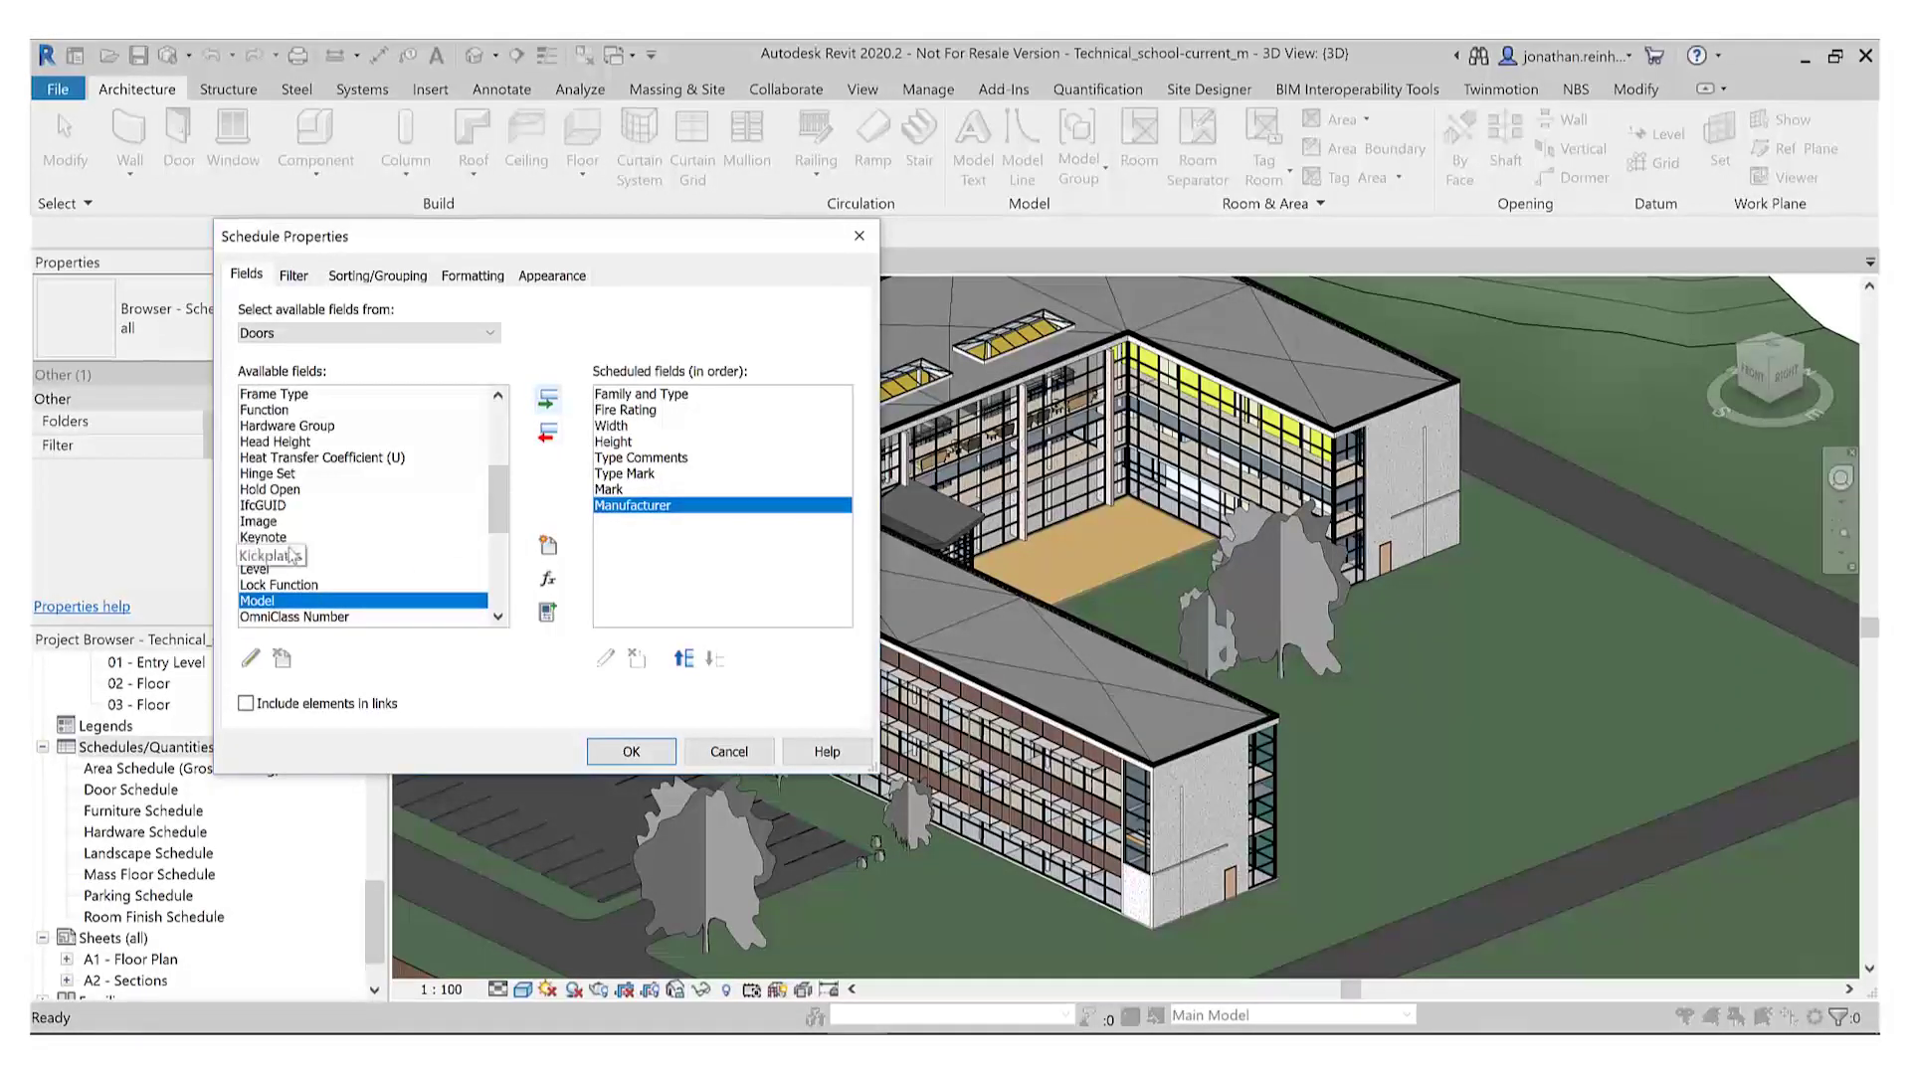
{"action": "scroll", "coordinate": [485, 507], "scroll_direction": "up", "scroll_amount": 5}
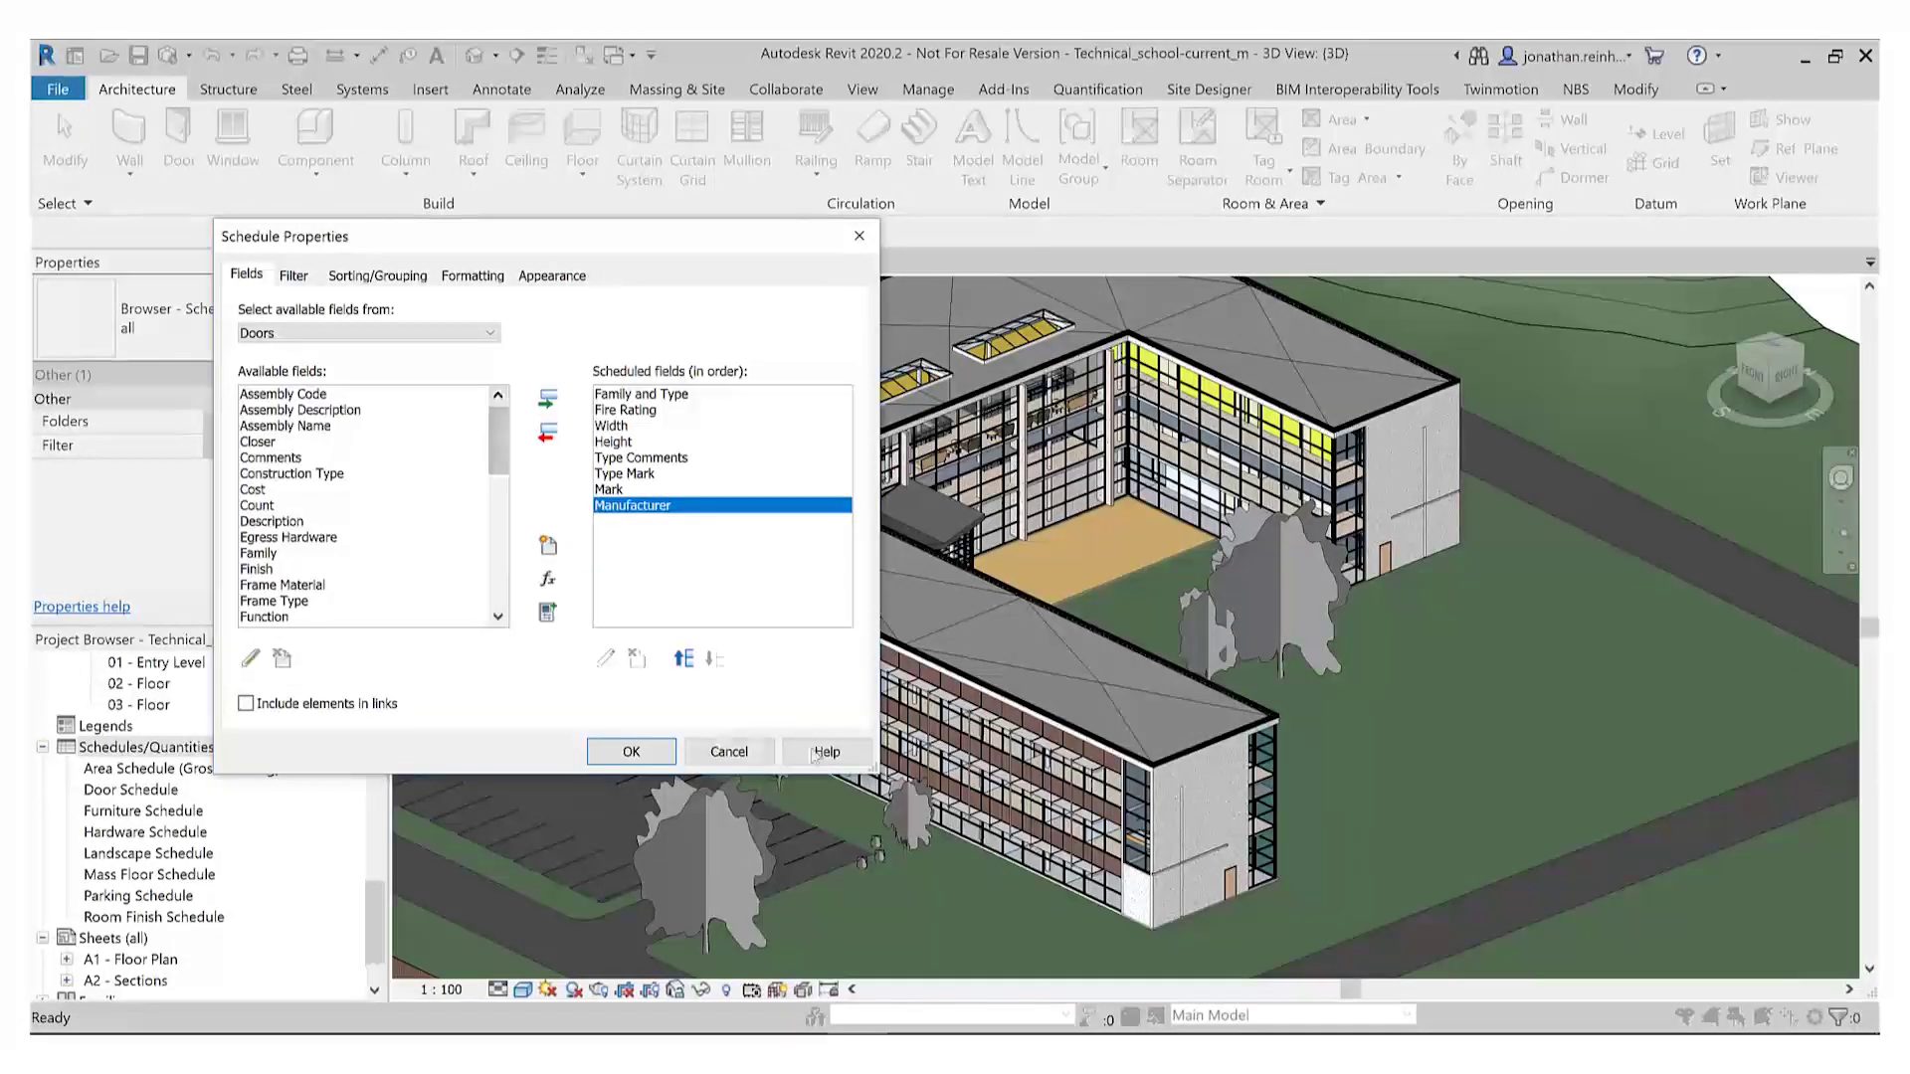
{"action": "left_click", "coordinate": [631, 751]}
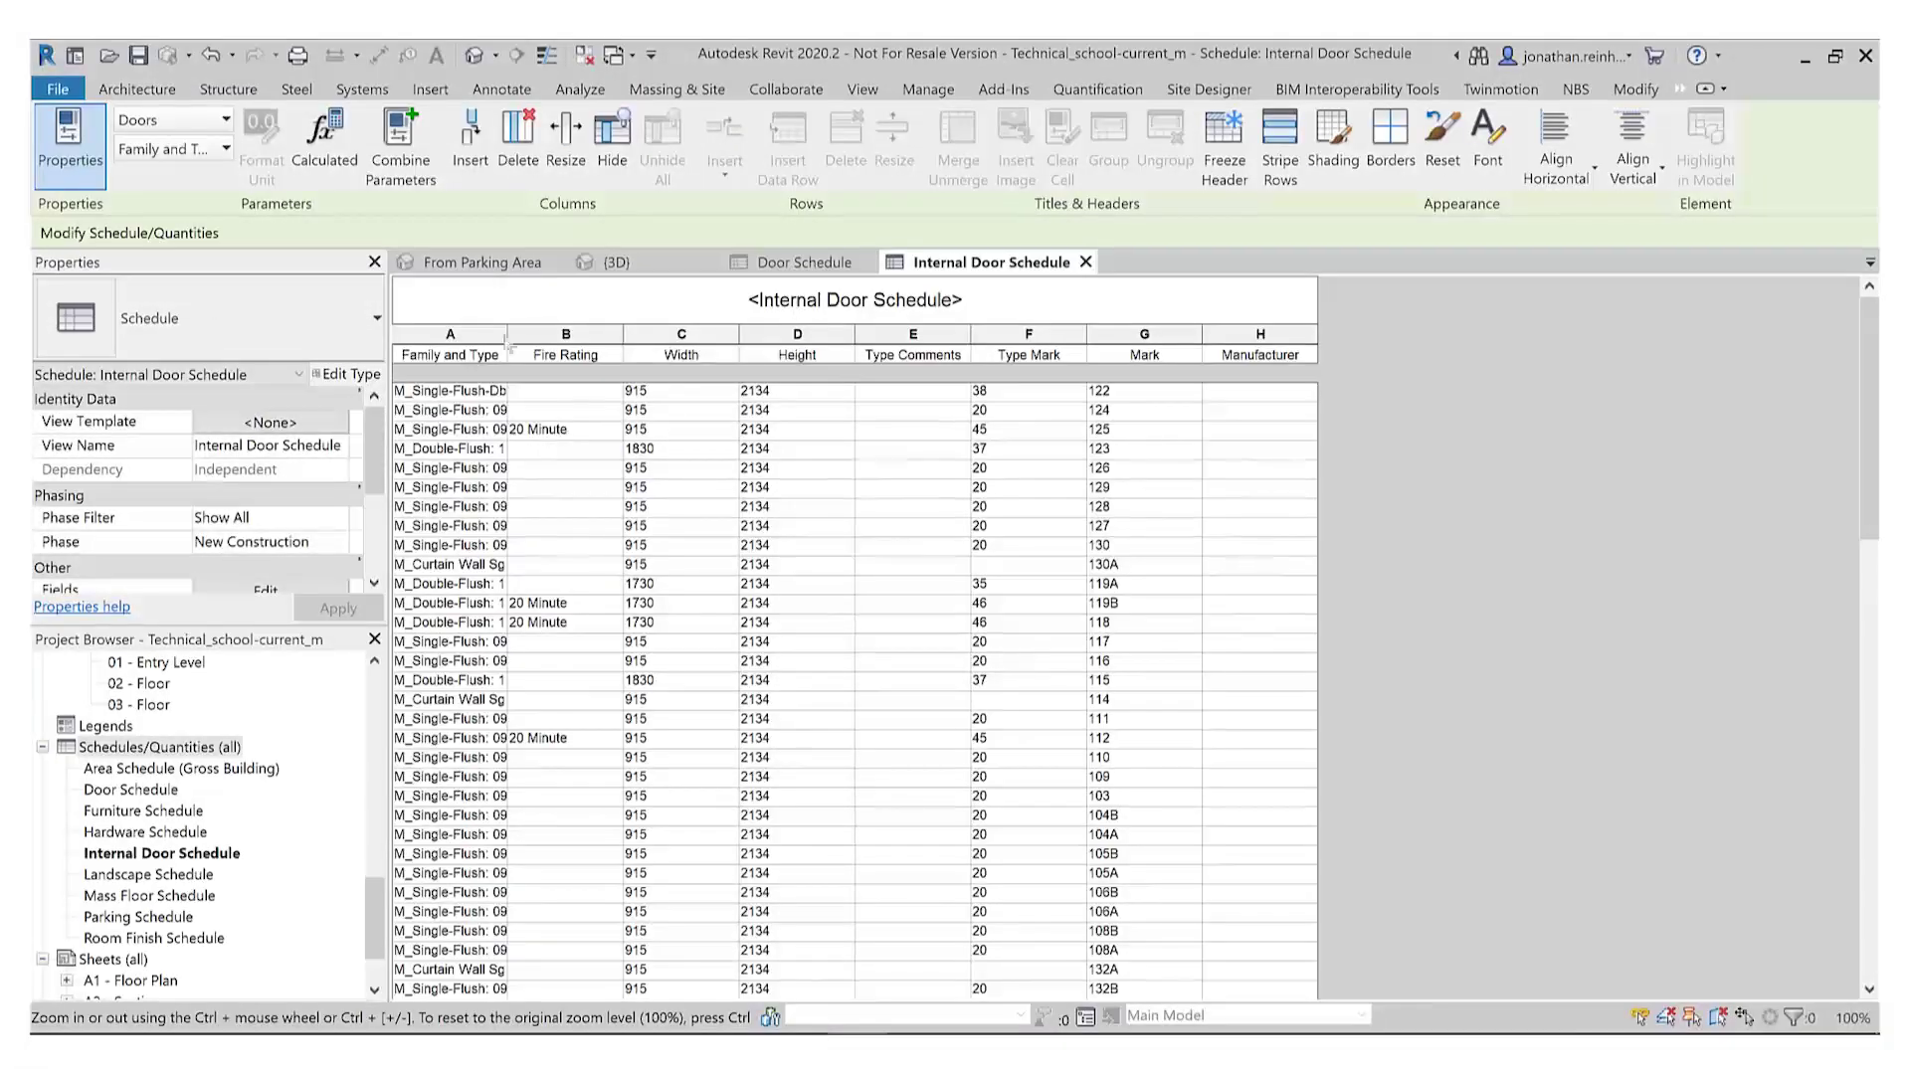
Step: Widen the Family and Type column to fit full door type names, then reopen Schedule Properties
{"action": "left_click_drag", "start_coordinate": [507, 336], "coordinate": [686, 338]}
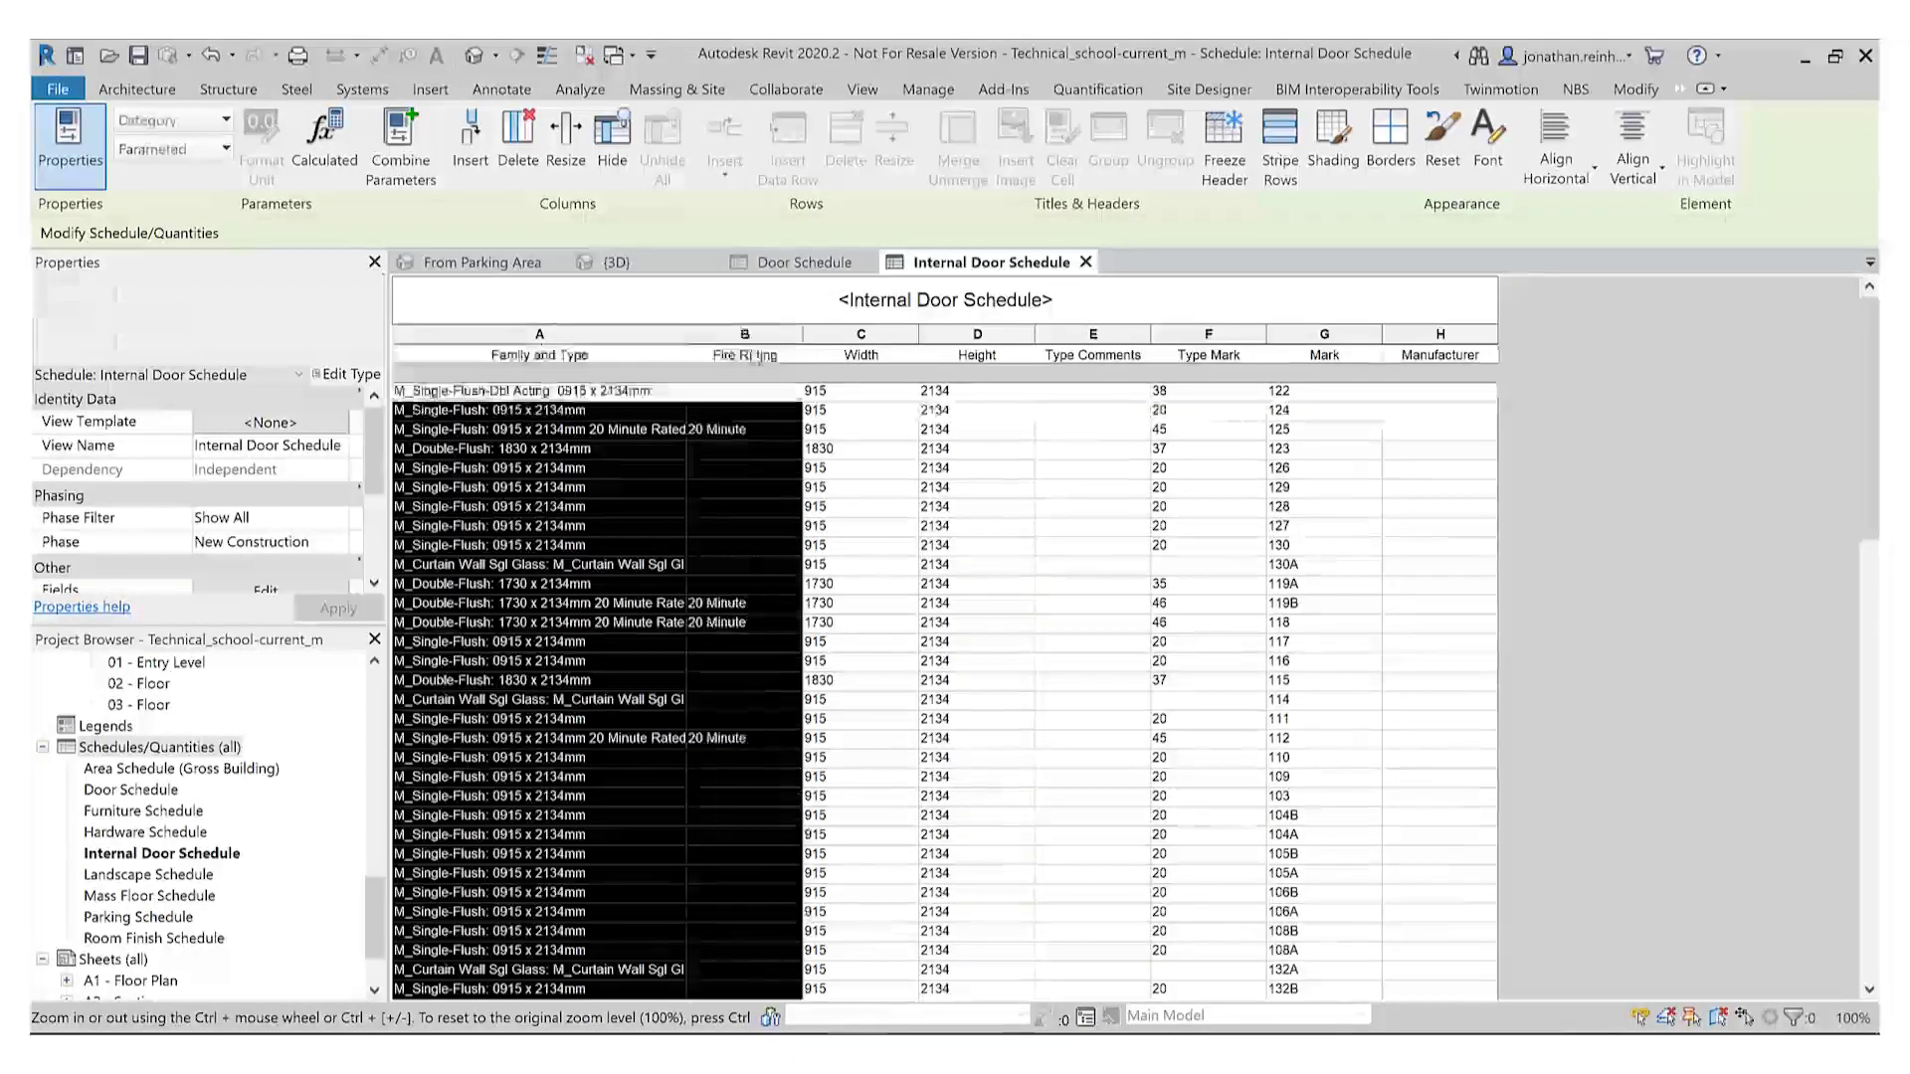
{"action": "left_click", "coordinate": [693, 350]}
{"action": "key", "text": "Down"}
{"action": "left_click_drag", "start_coordinate": [687, 338], "coordinate": [796, 338]}
{"action": "scroll", "coordinate": [879, 788], "scroll_direction": "down", "scroll_amount": 10}
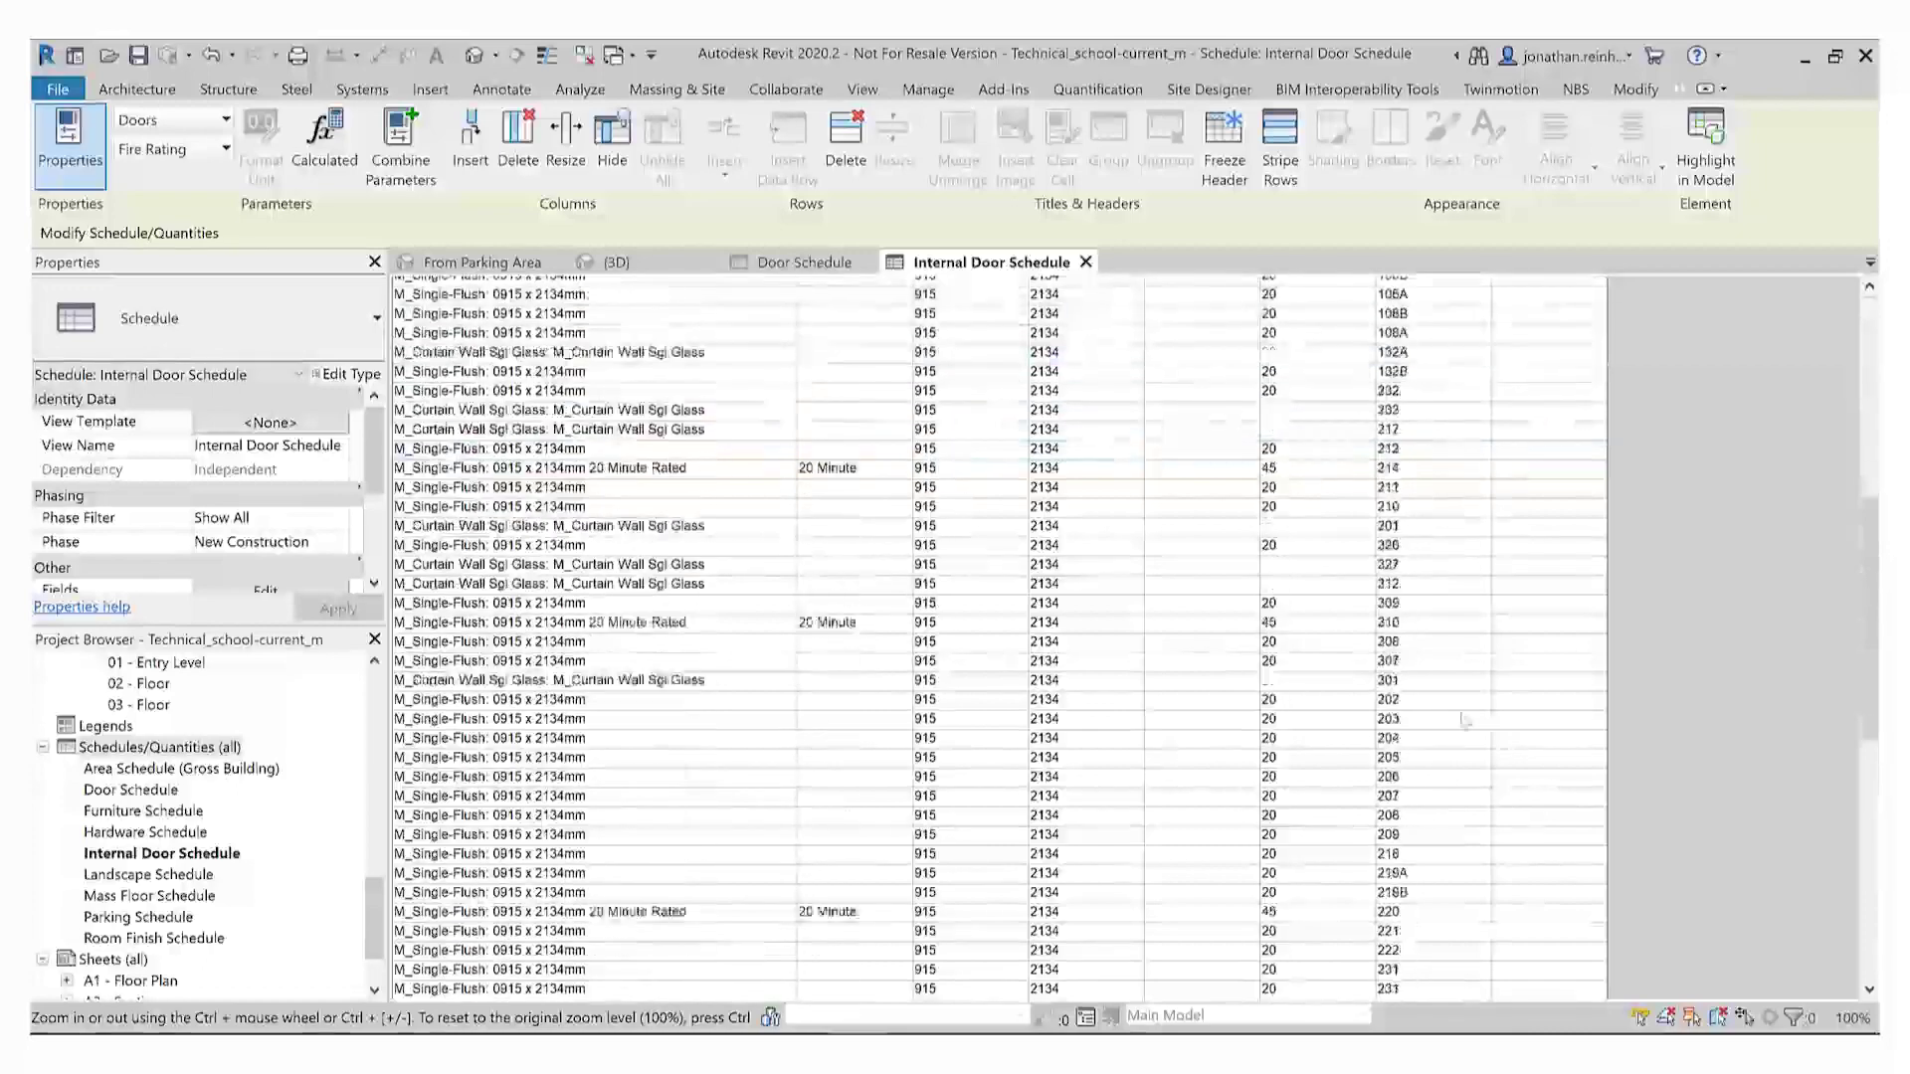
{"action": "scroll", "coordinate": [863, 461], "scroll_direction": "up", "scroll_amount": 10}
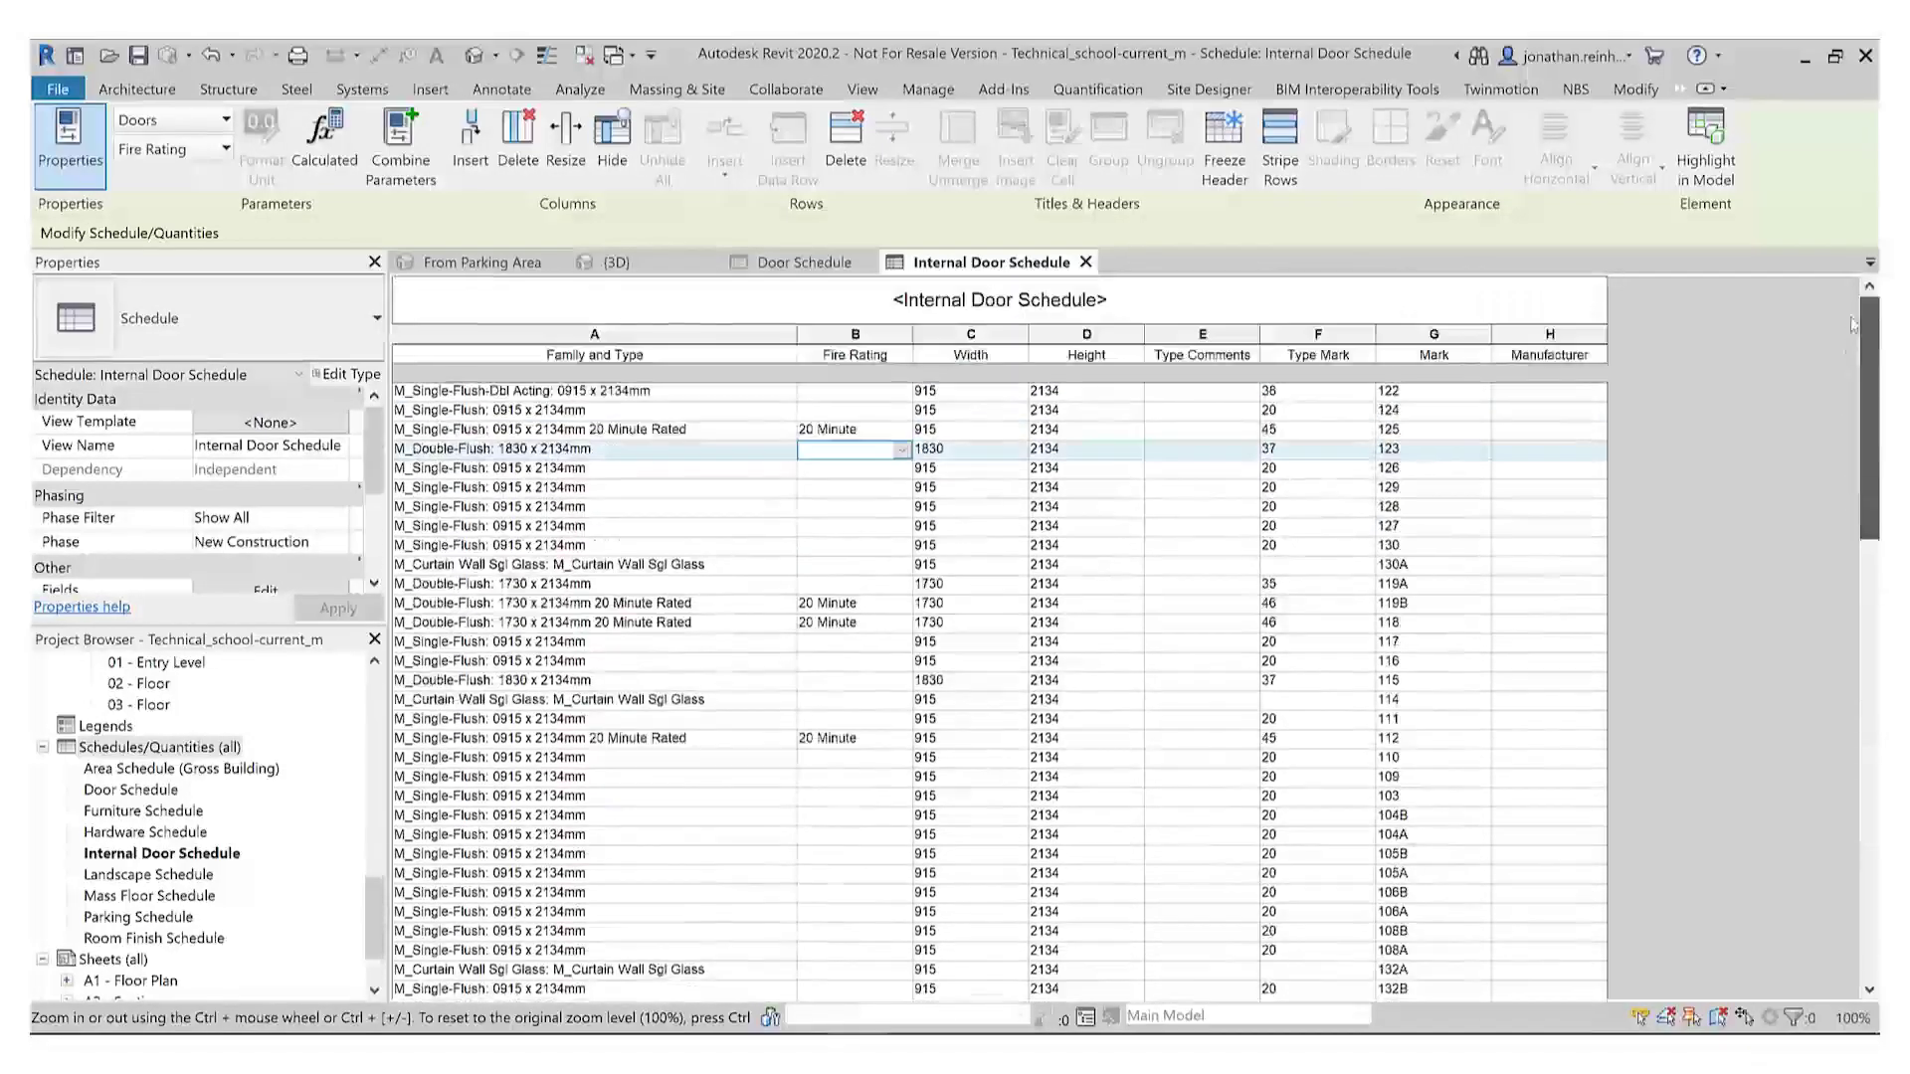
{"action": "scroll", "coordinate": [254, 514], "scroll_direction": "down", "scroll_amount": 2}
{"action": "left_click", "coordinate": [265, 493]}
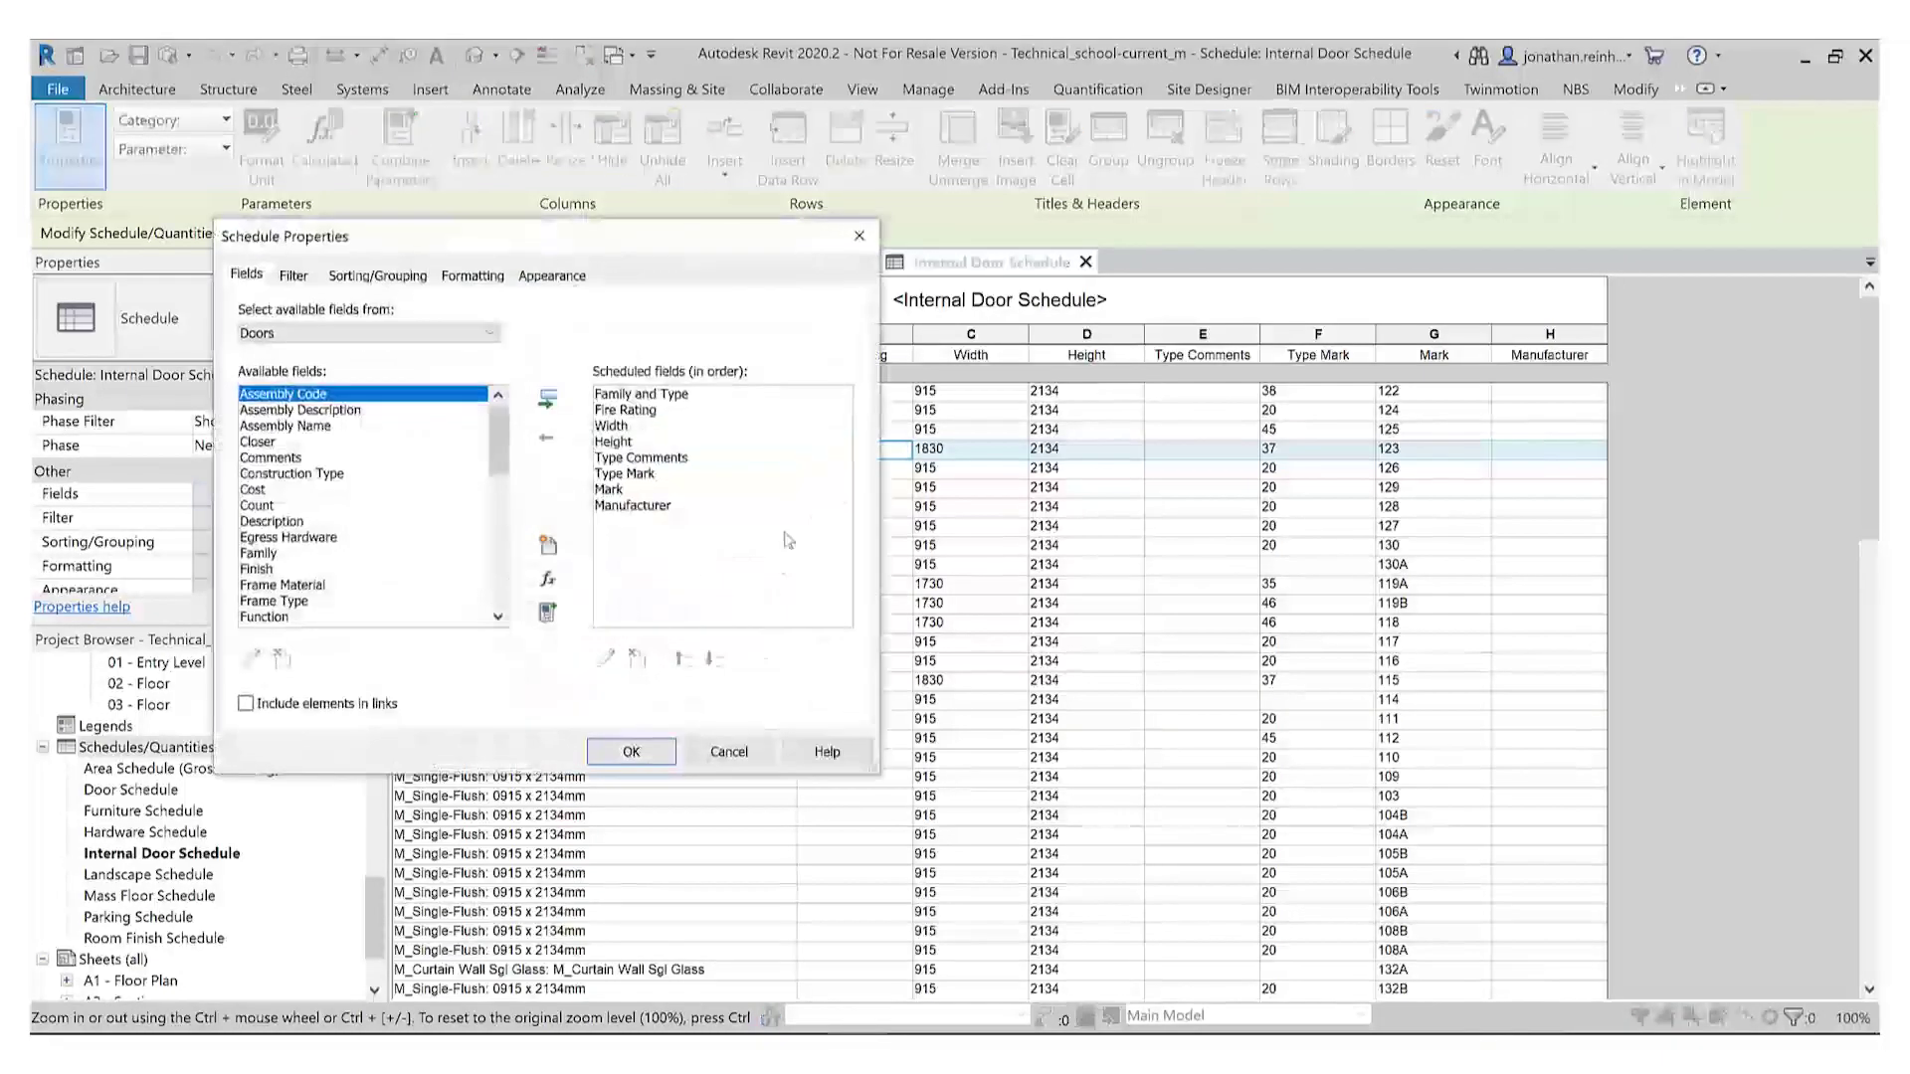
Step: Sort by Fire Rating with blank lines between groups and grand totals of title, count and totals
{"action": "left_click", "coordinate": [370, 275]}
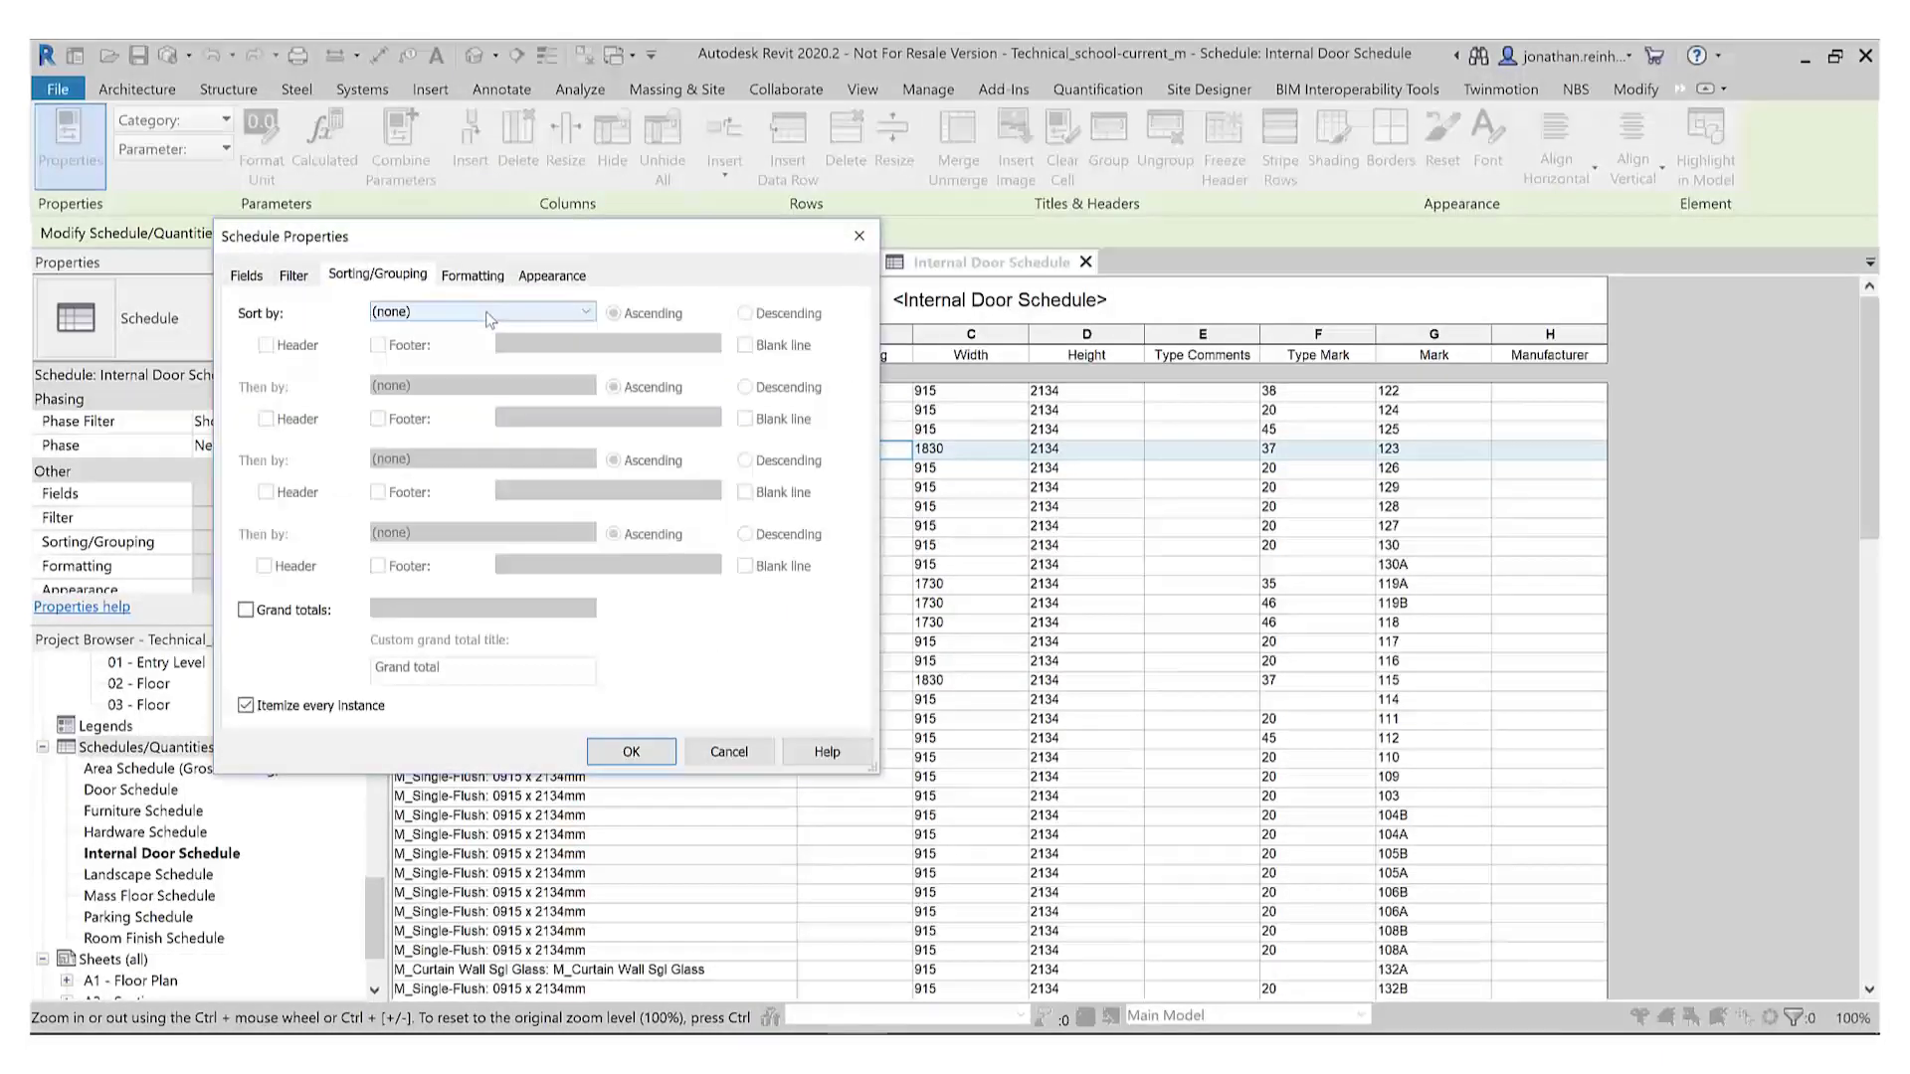
{"action": "left_click", "coordinate": [487, 312]}
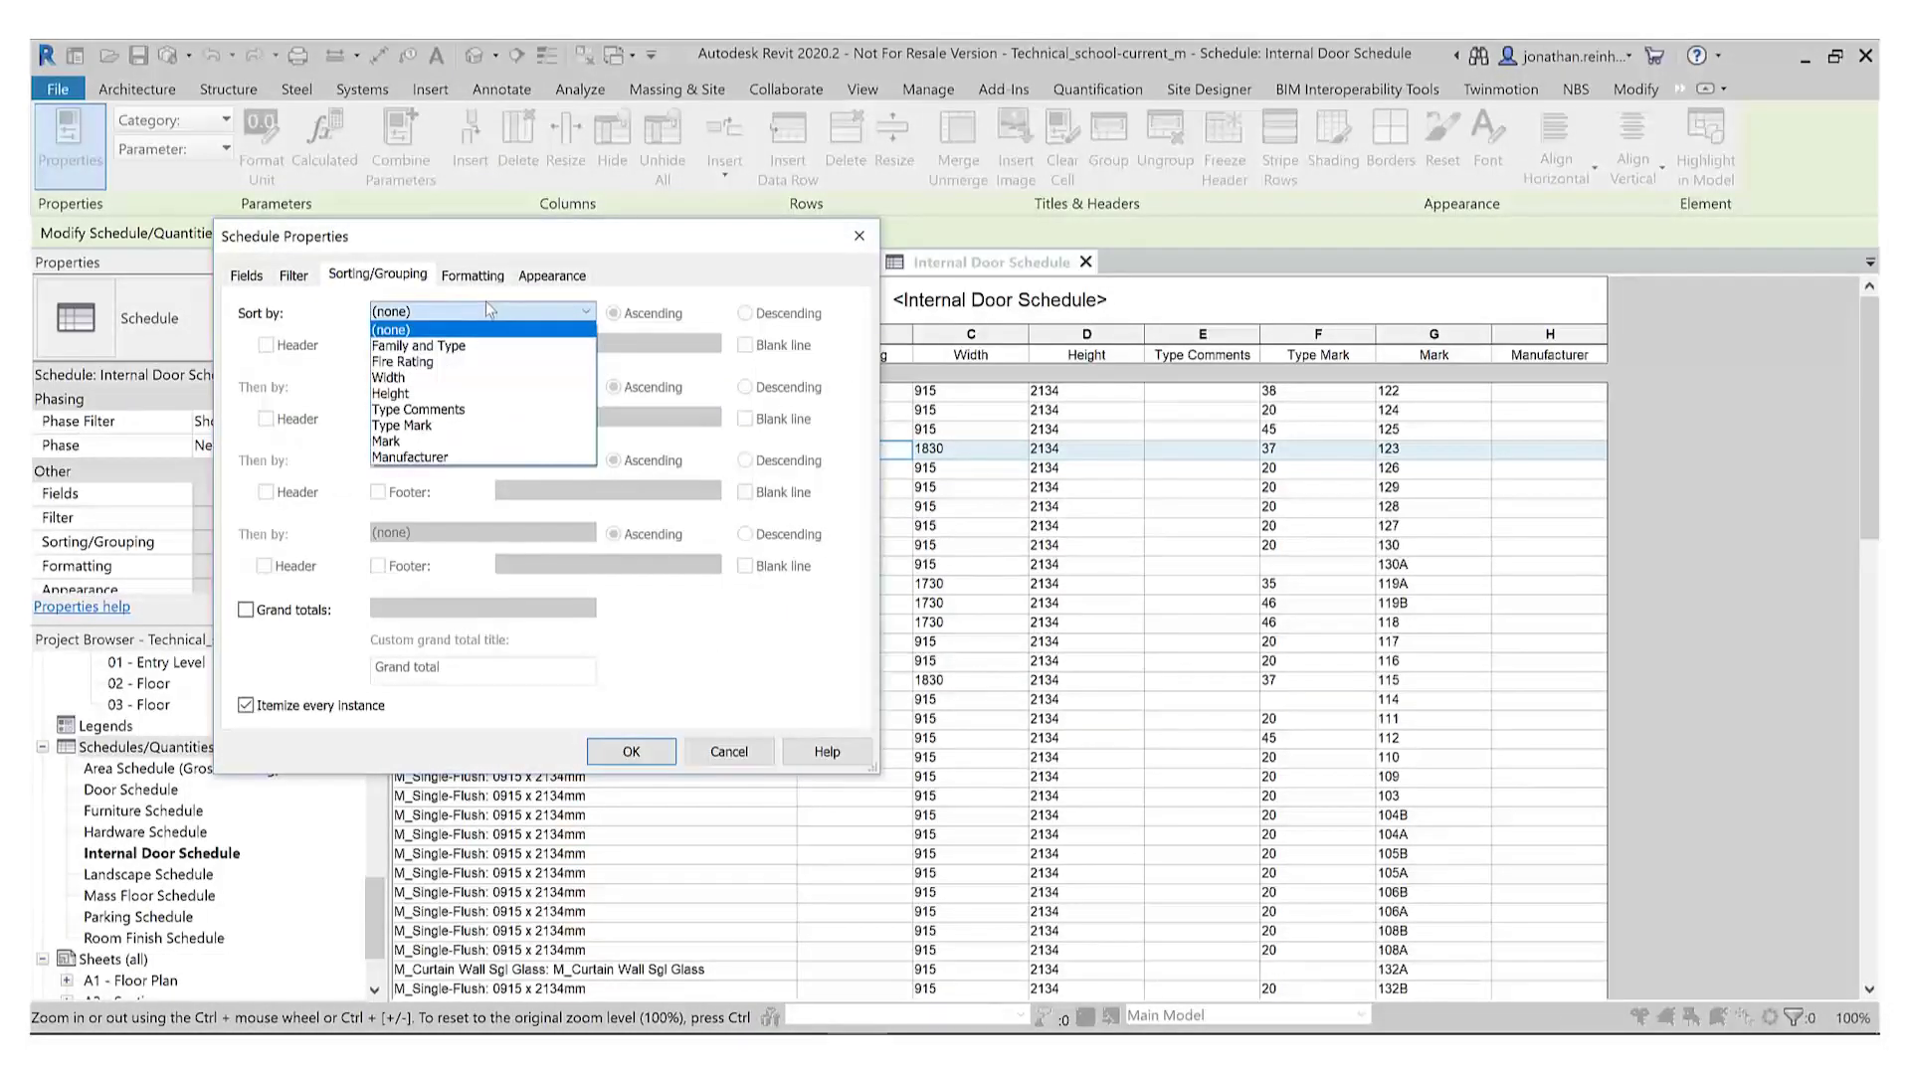
{"action": "left_click", "coordinate": [447, 362]}
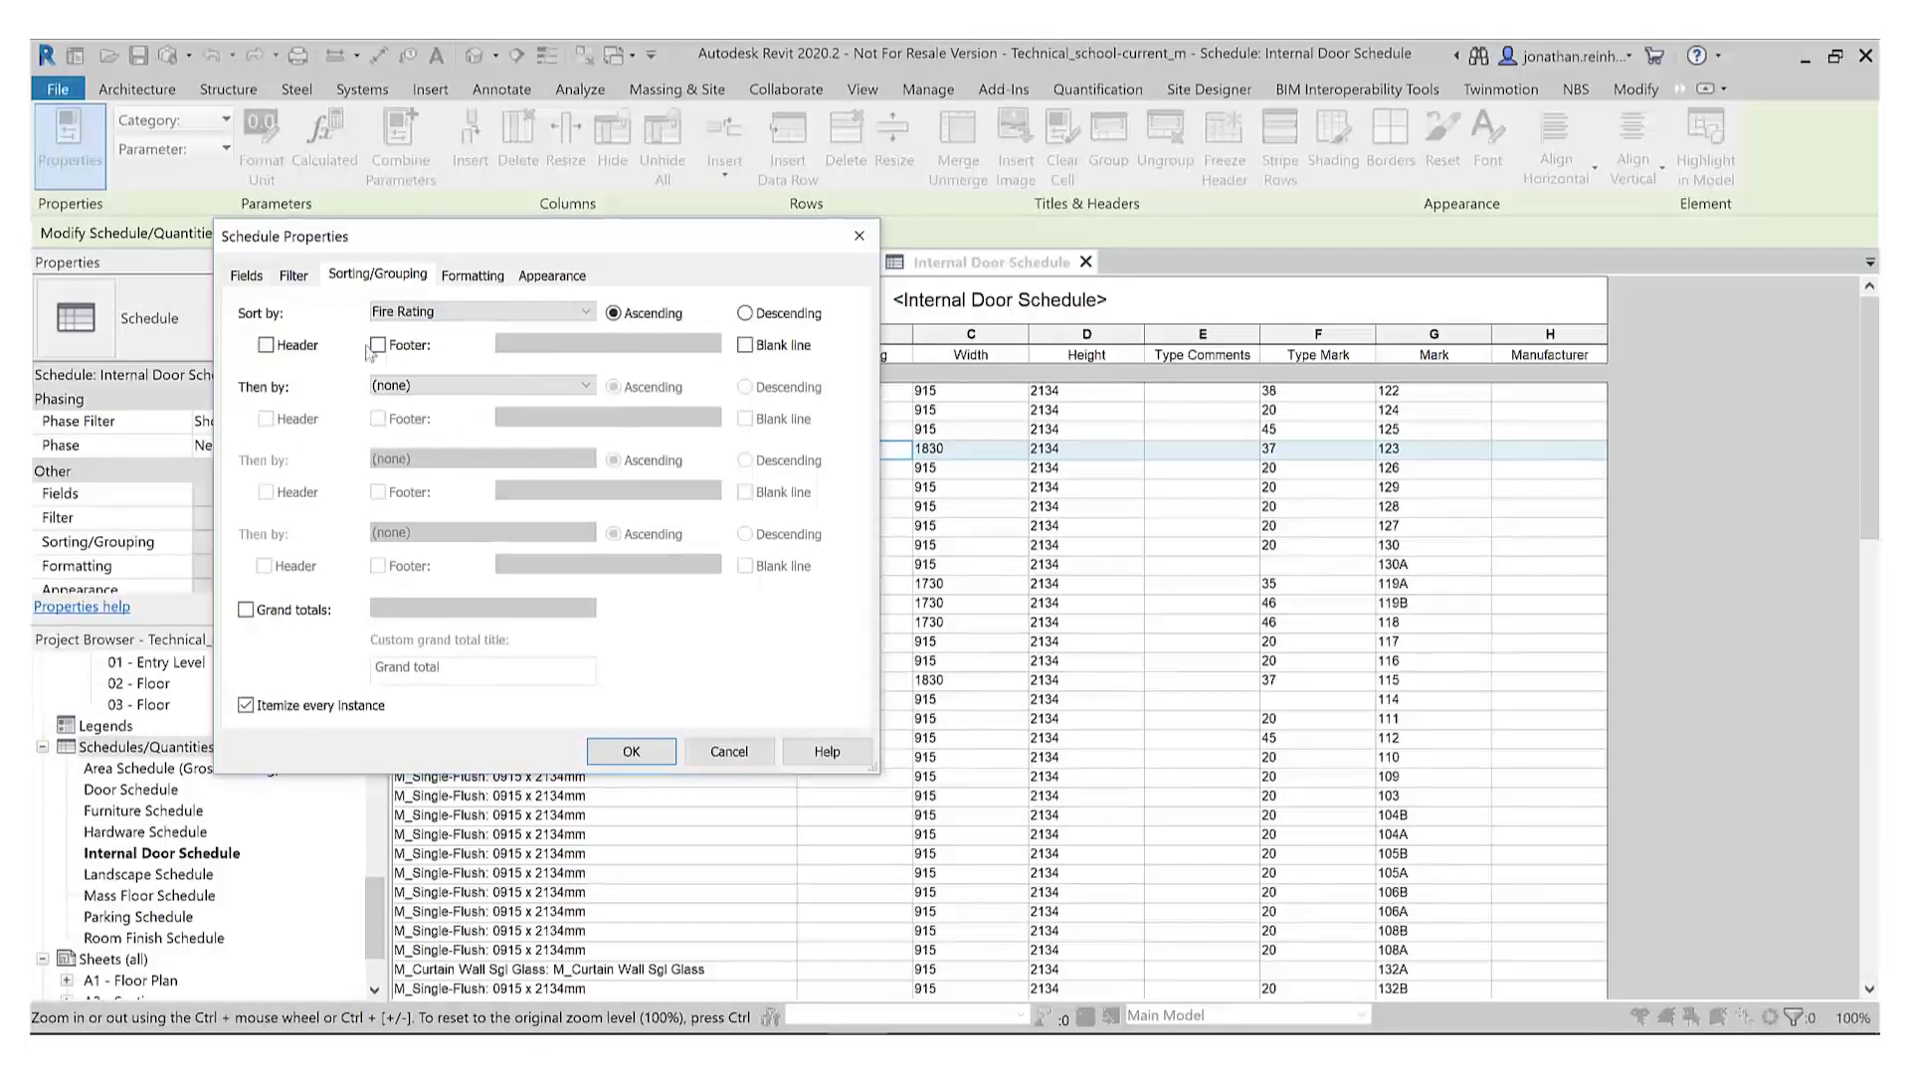
{"action": "left_click", "coordinate": [766, 353]}
{"action": "left_click", "coordinate": [298, 616]}
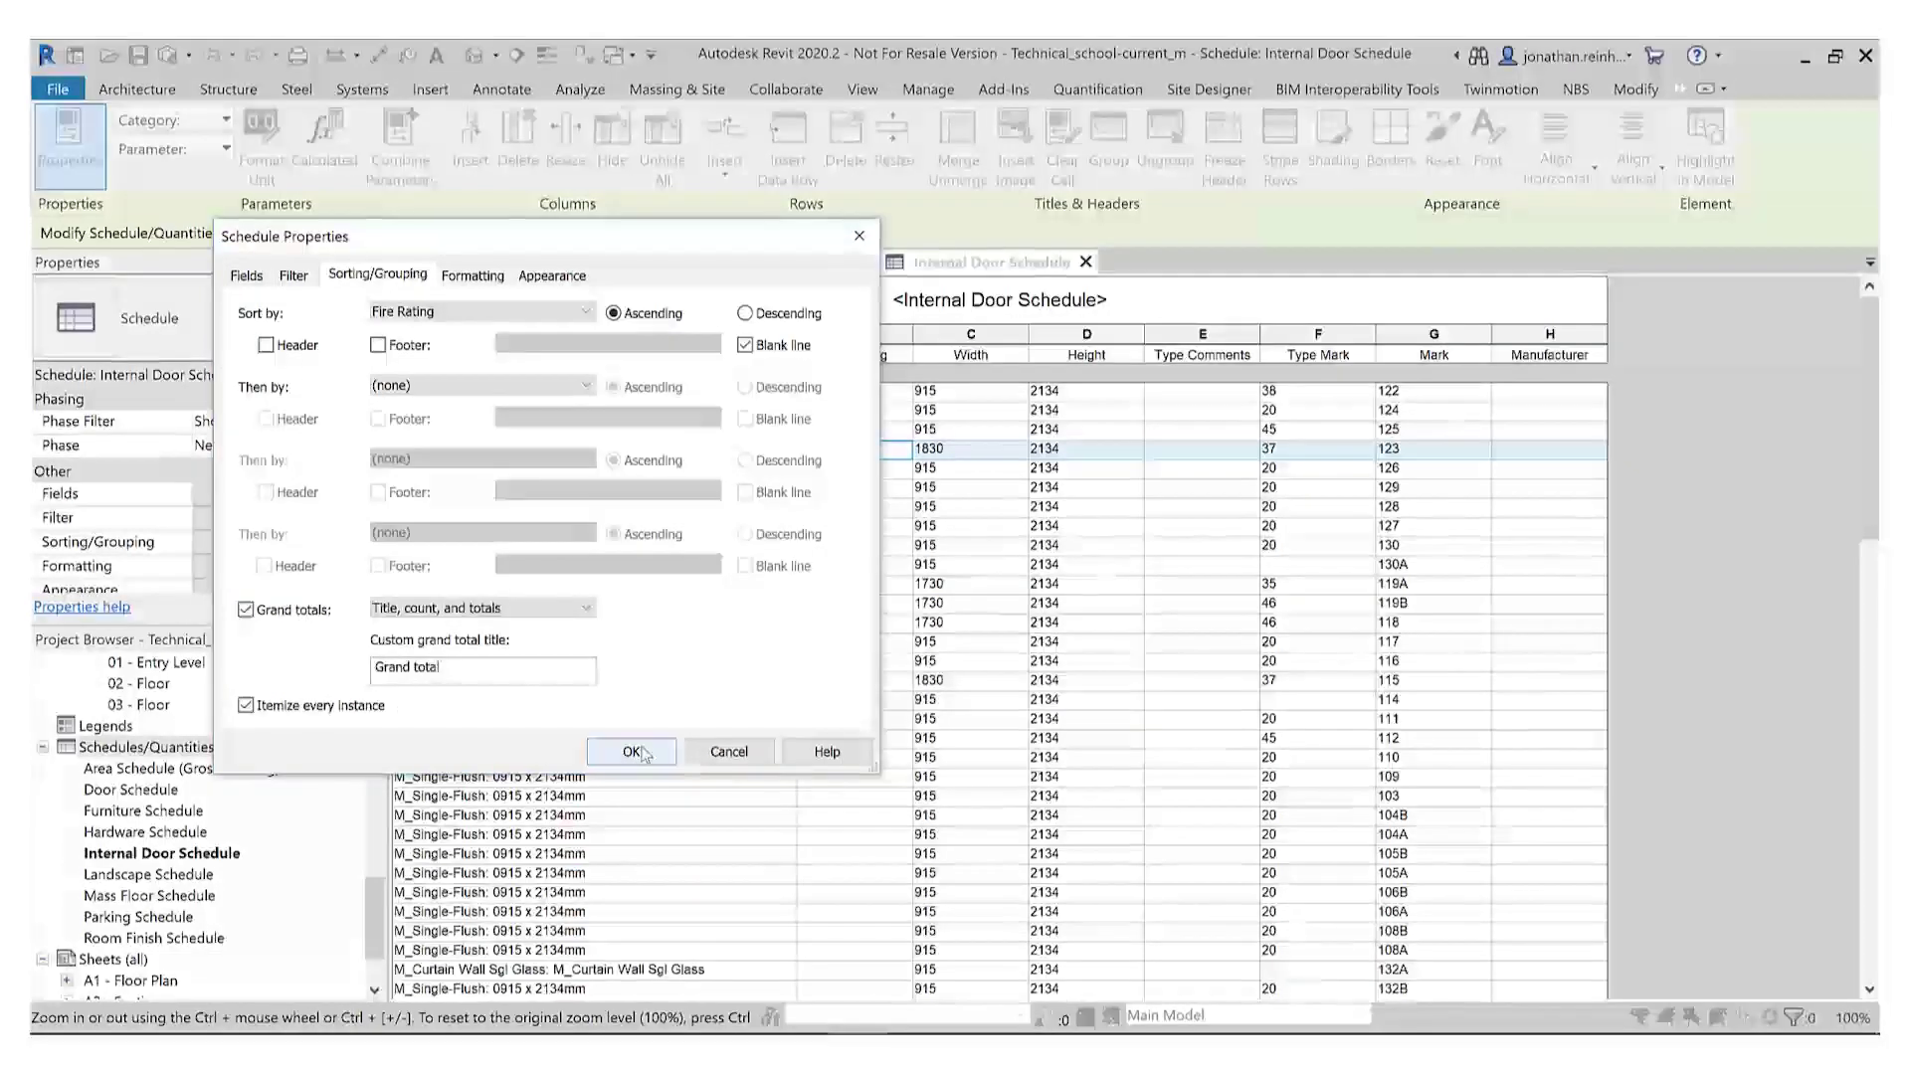
Step: Apply the grouping and check the unrated and 20 Minute groups down to Grand total: 100
{"action": "left_click", "coordinate": [633, 752]}
{"action": "scroll", "coordinate": [927, 609], "scroll_direction": "down", "scroll_amount": 10}
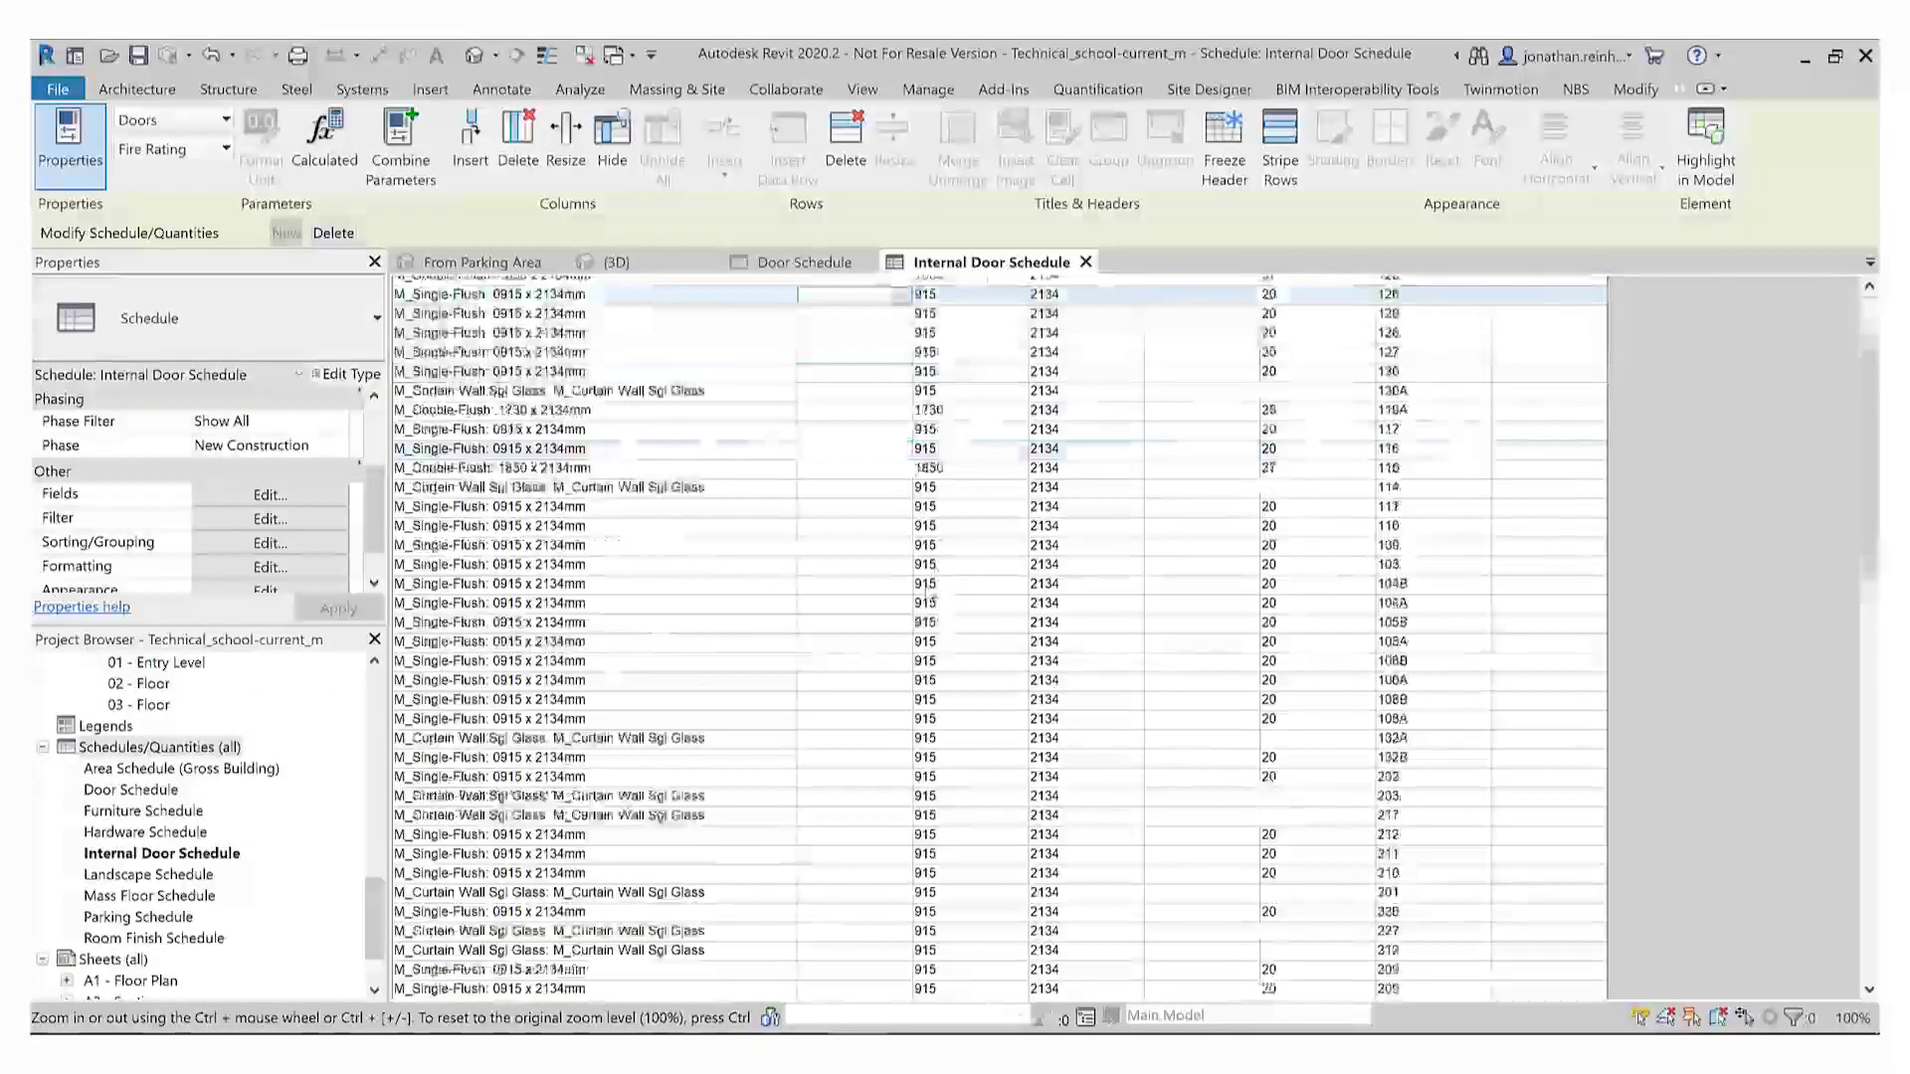
{"action": "scroll", "coordinate": [927, 609], "scroll_direction": "down", "scroll_amount": 10}
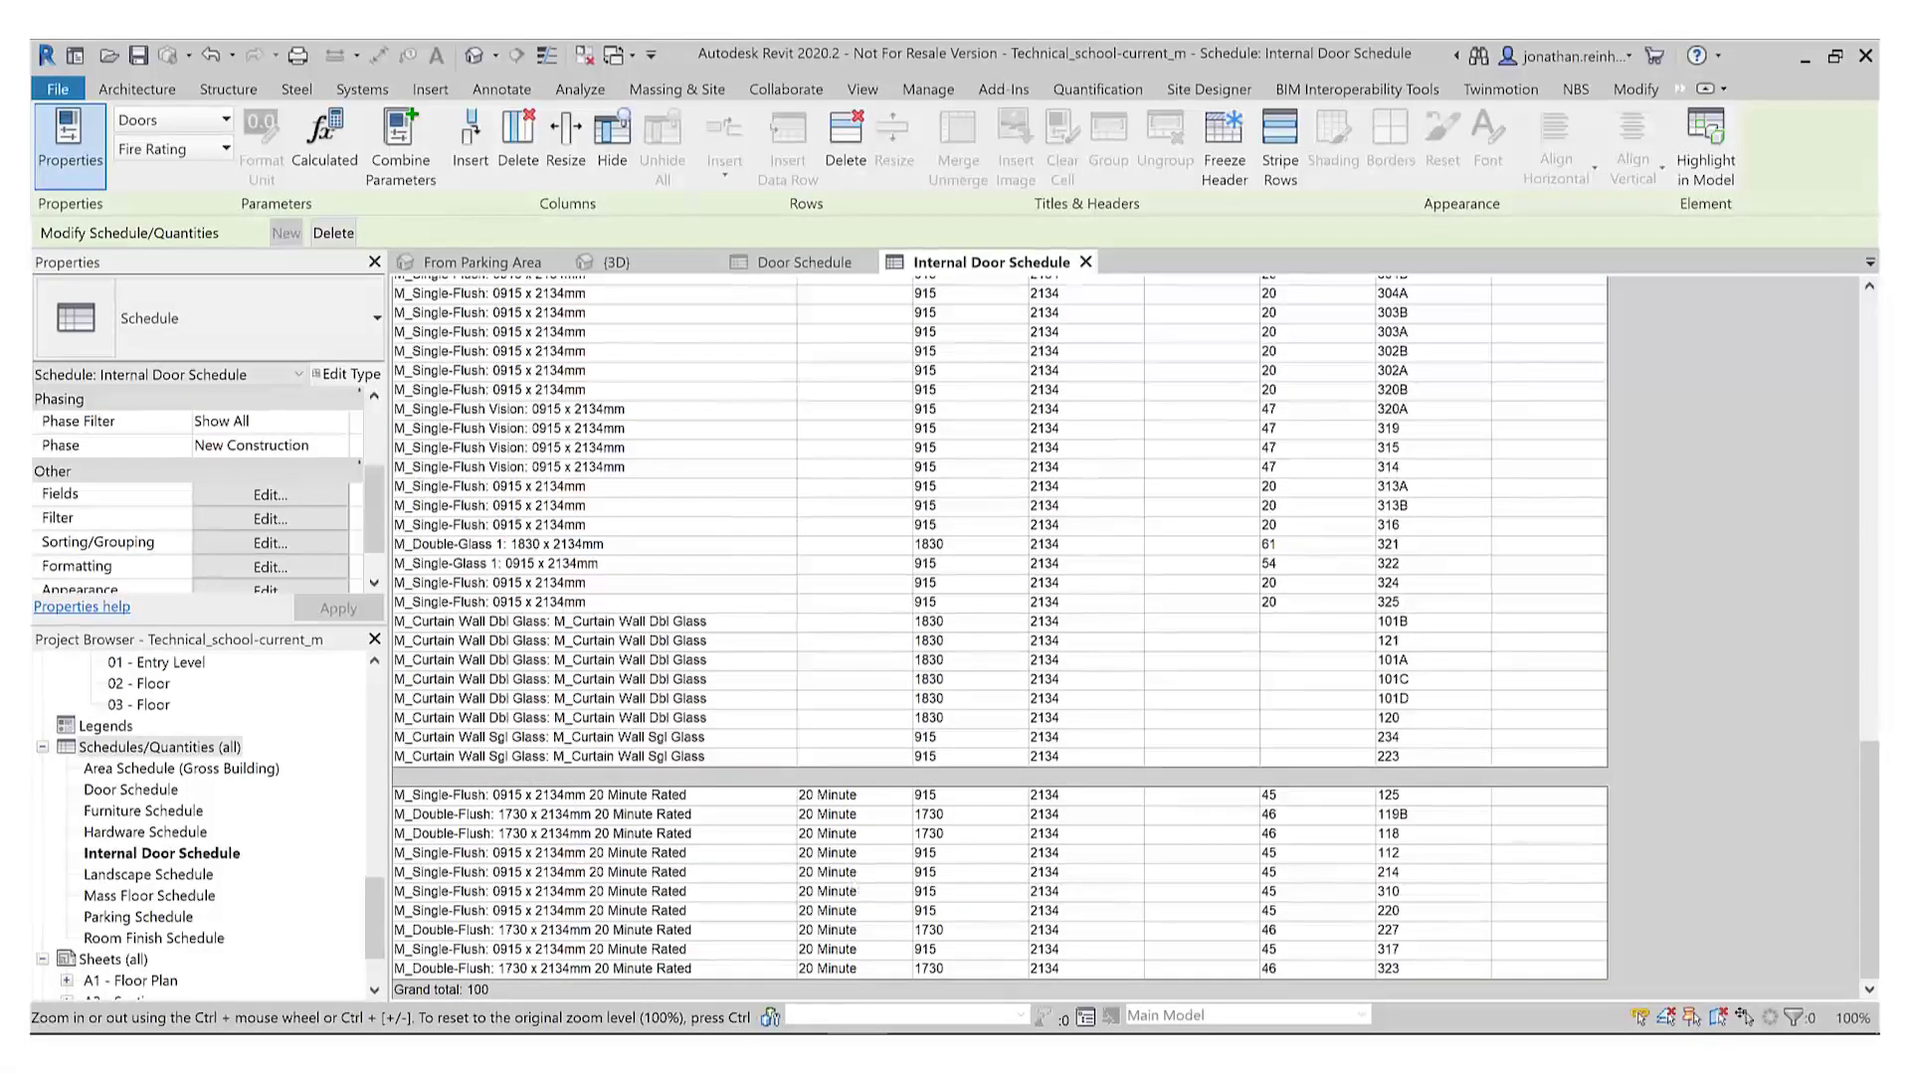
{"action": "mouse_move", "coordinate": [1870, 861]}
{"action": "left_mouse_down"}
{"action": "mouse_move", "coordinate": [1870, 415]}
{"action": "mouse_move", "coordinate": [1870, 860]}
{"action": "left_mouse_up"}
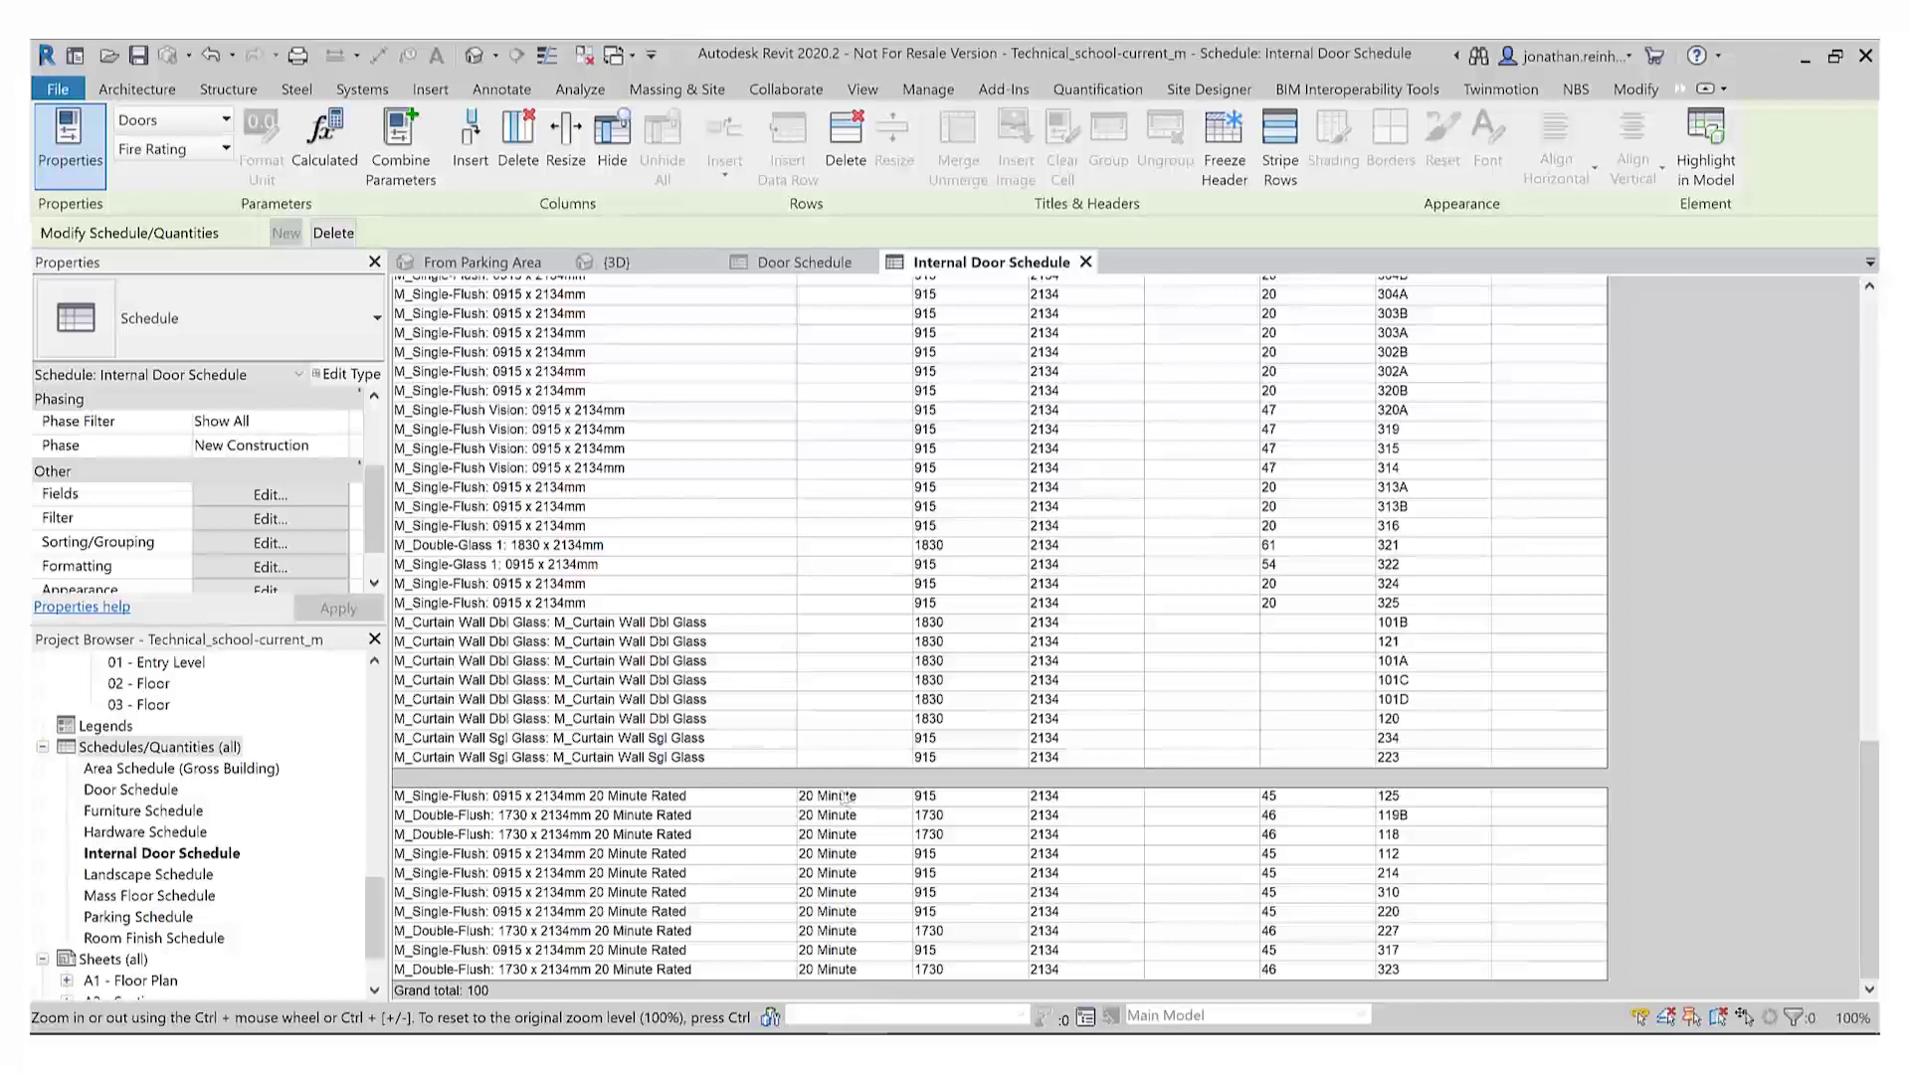
{"action": "left_click", "coordinate": [269, 495]}
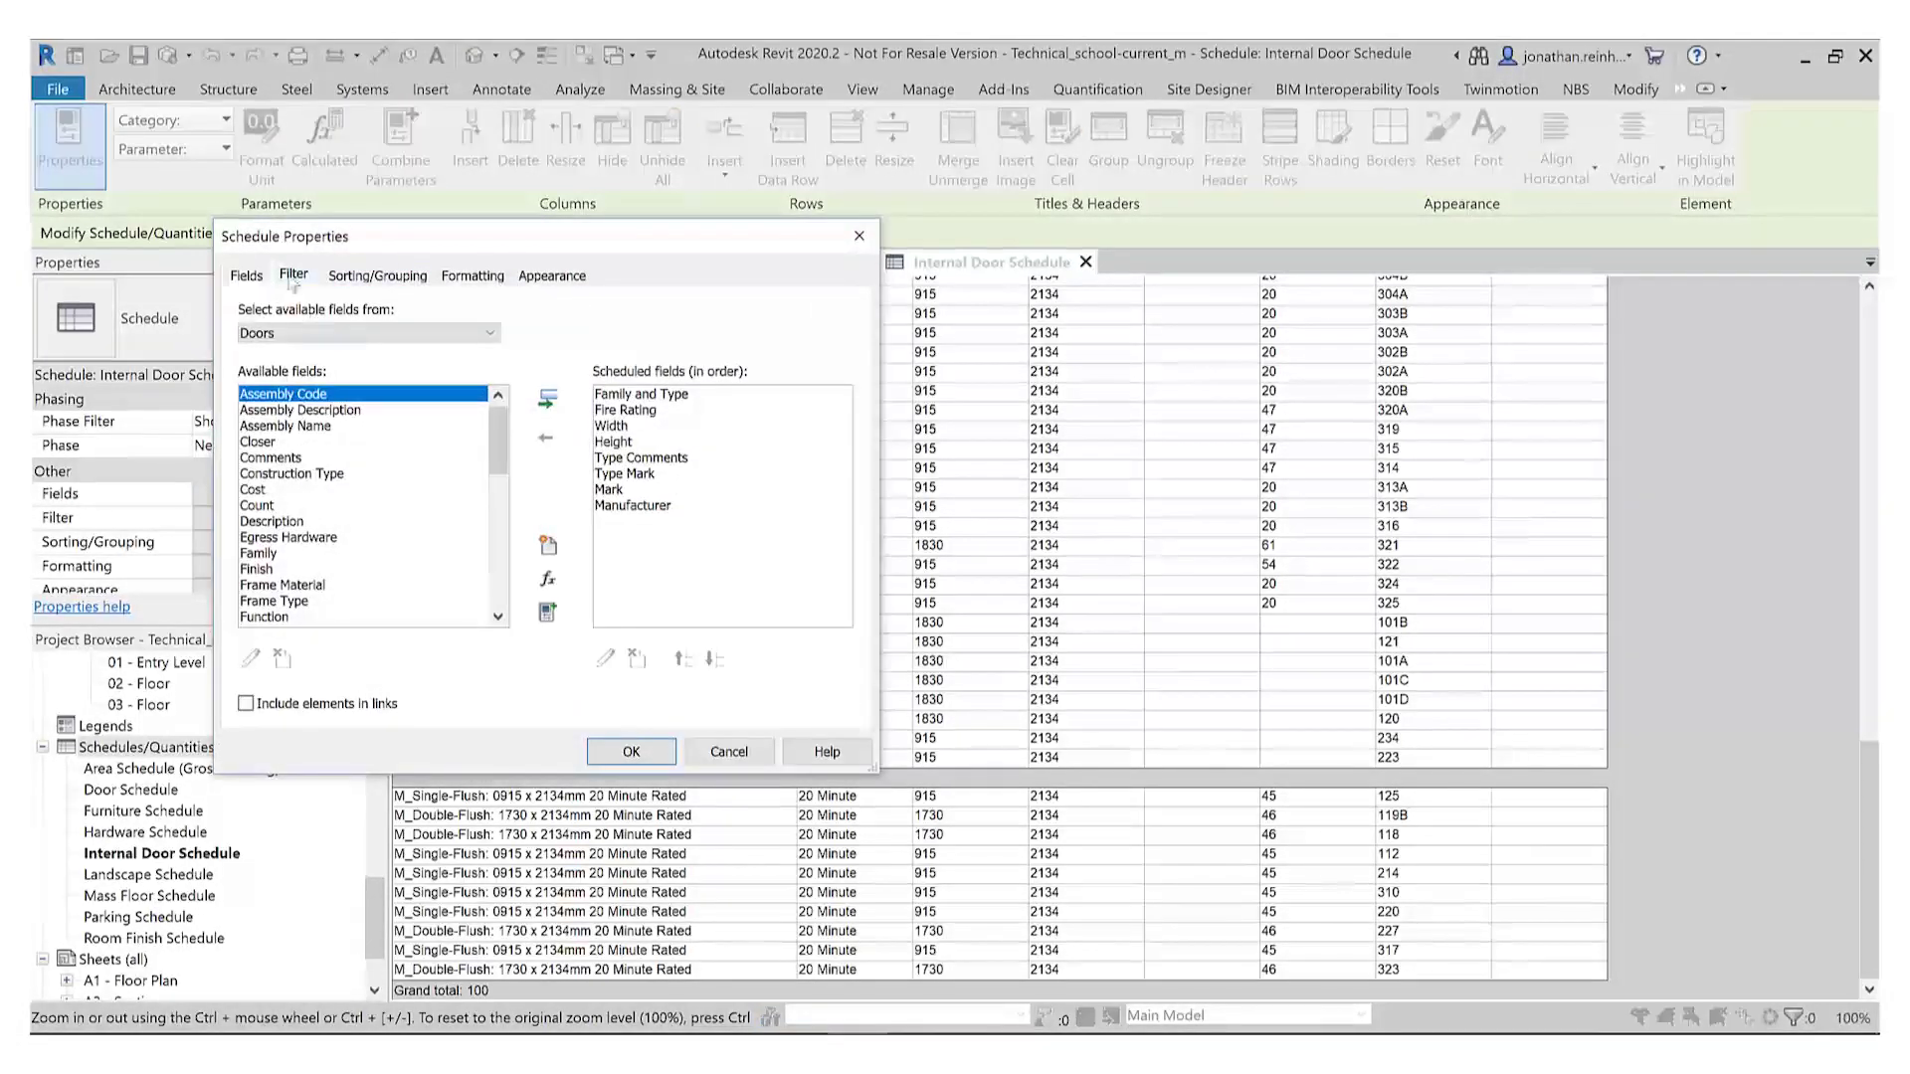
Step: Filter the schedule to Fire Rating equals 20 Minute, leaving 10 doors
{"action": "left_click", "coordinate": [291, 276]}
{"action": "left_click", "coordinate": [438, 312]}
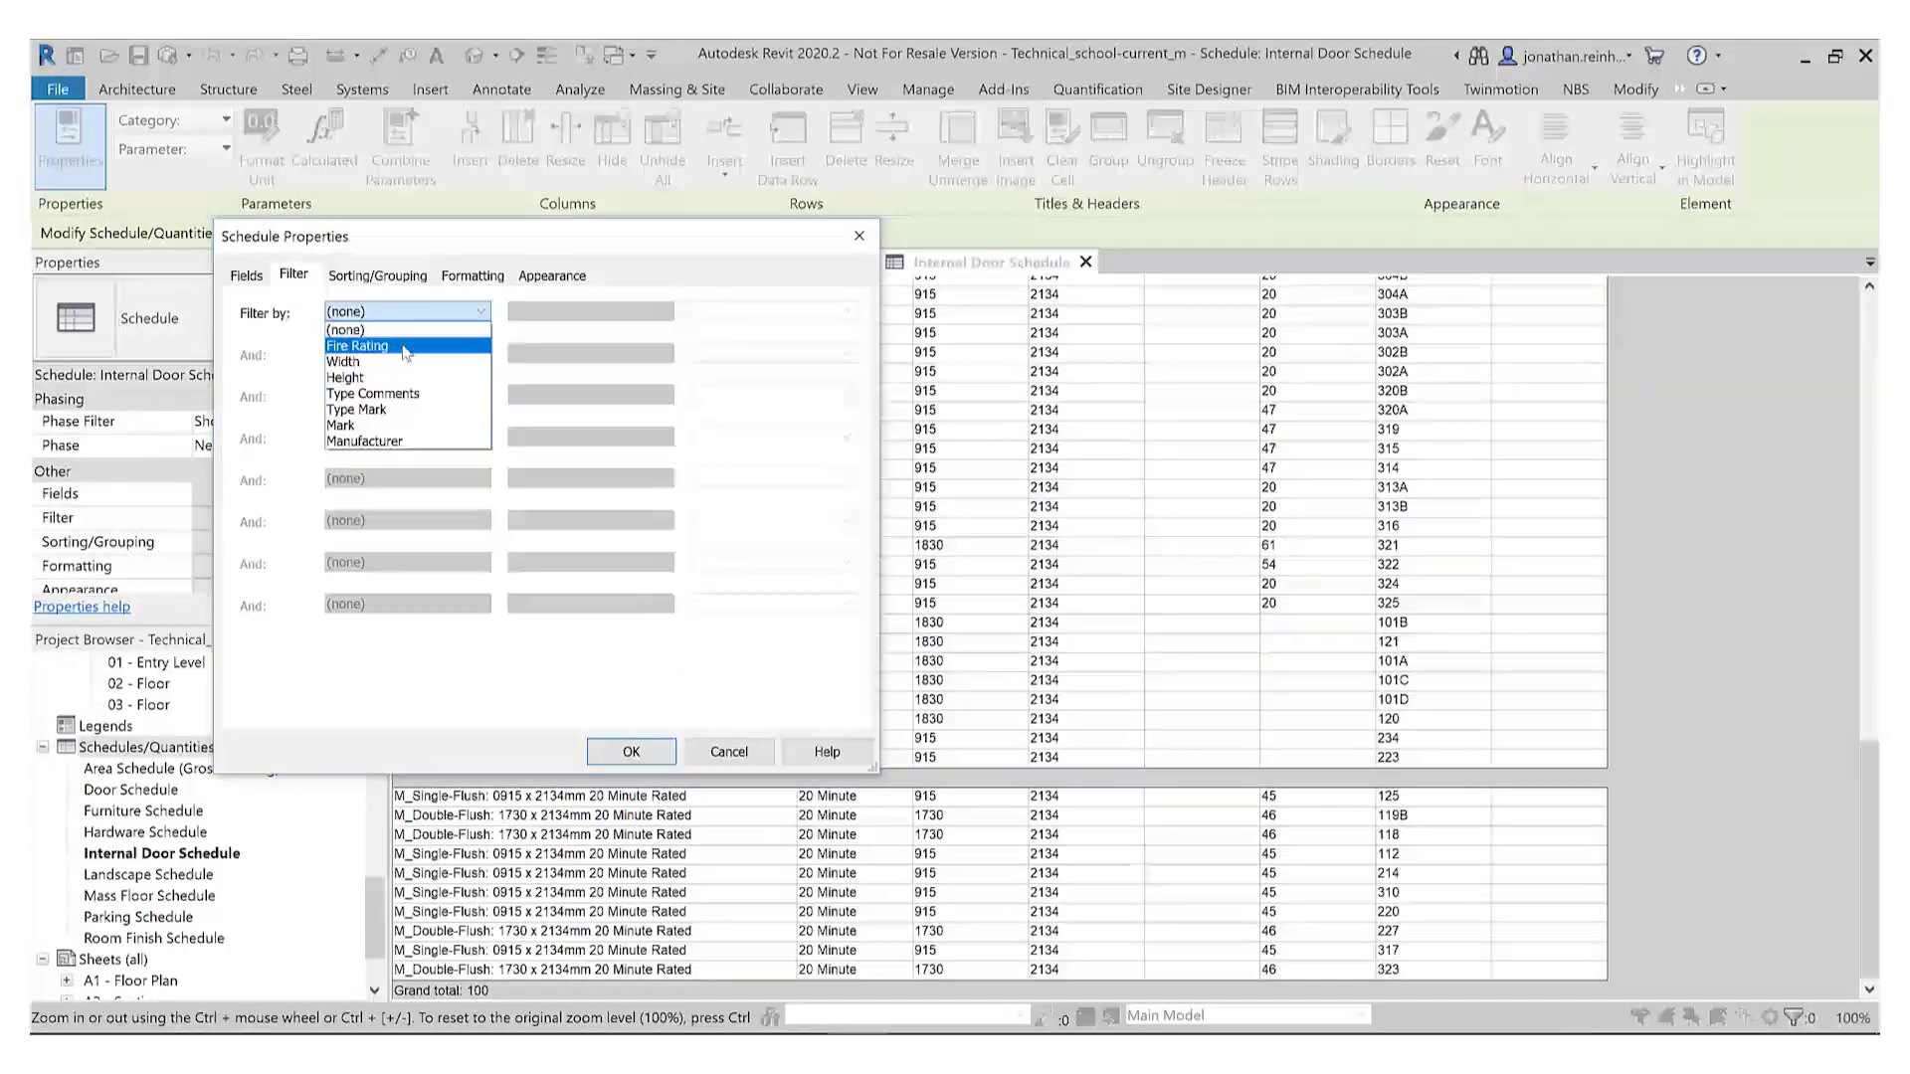
{"action": "left_click", "coordinate": [406, 346]}
{"action": "left_click", "coordinate": [590, 311]}
{"action": "left_click", "coordinate": [537, 328]}
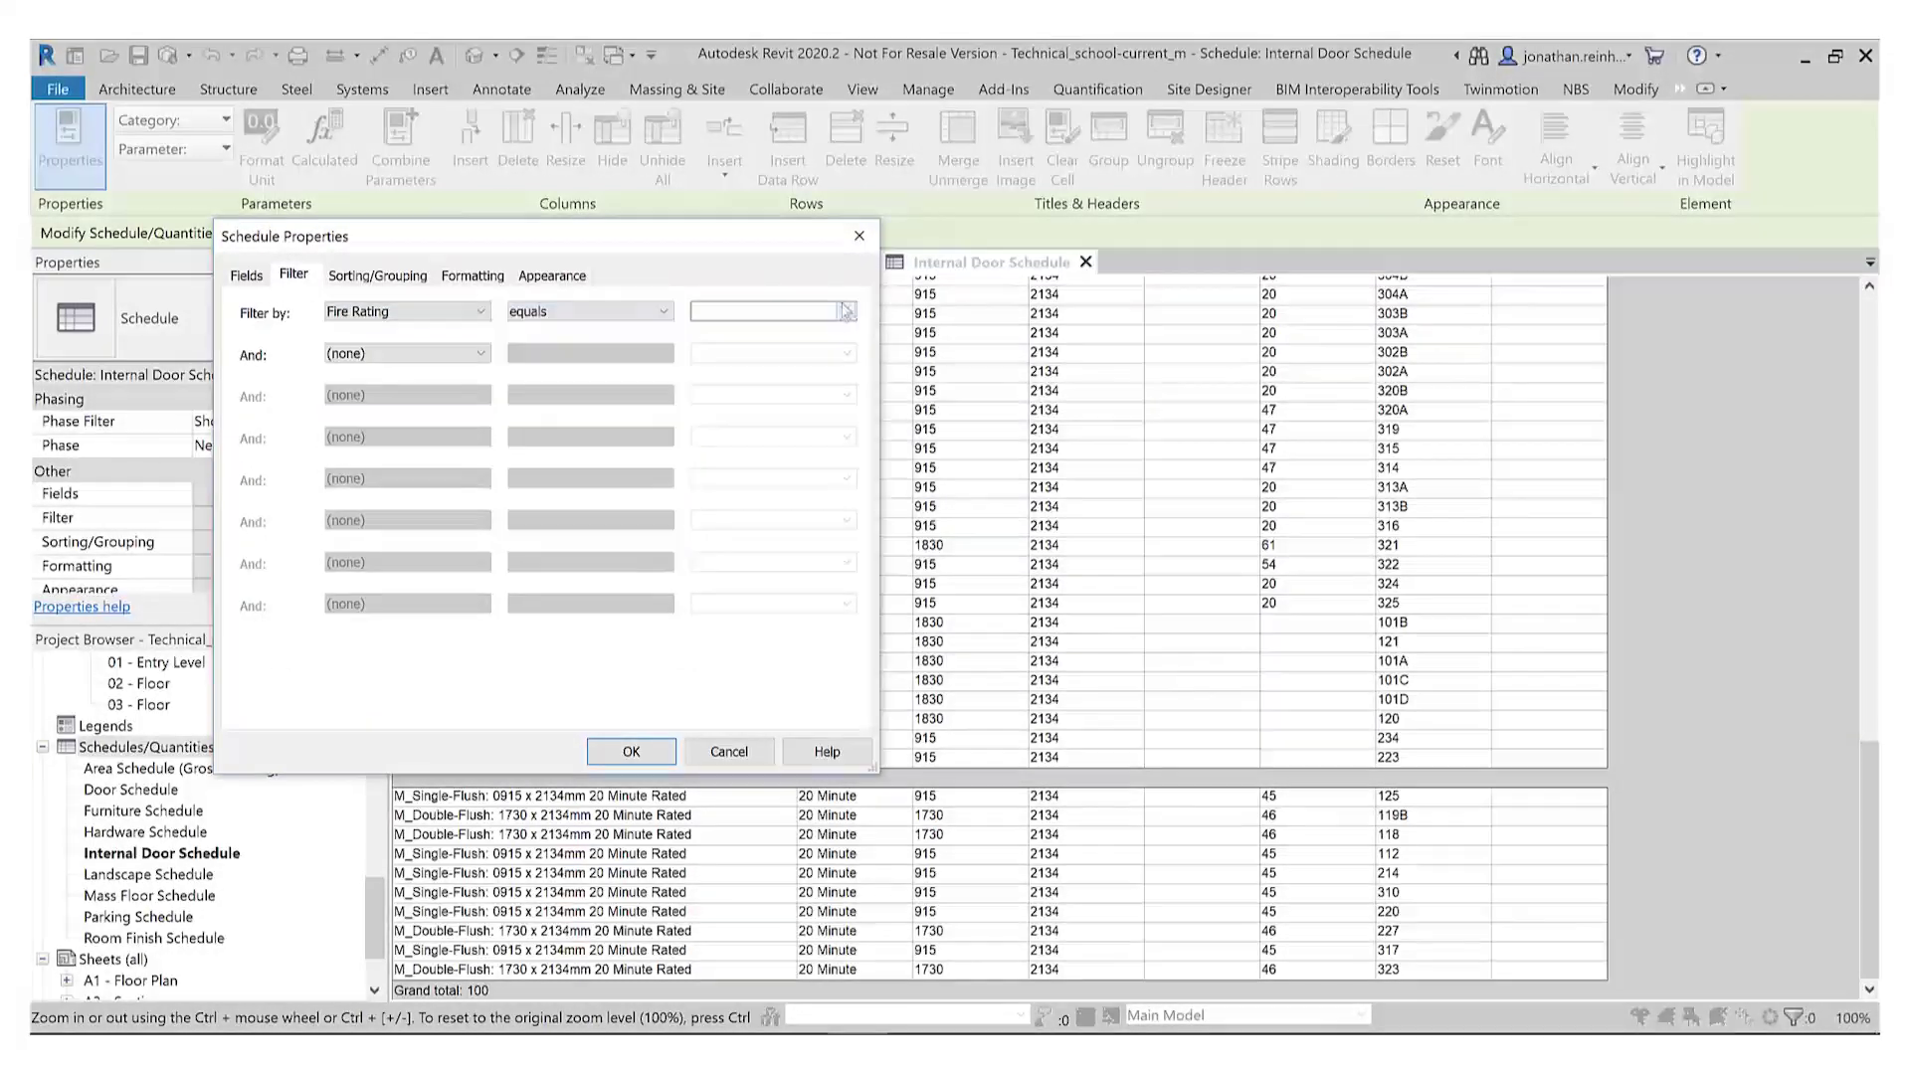
{"action": "type", "text": "20 Minute"}
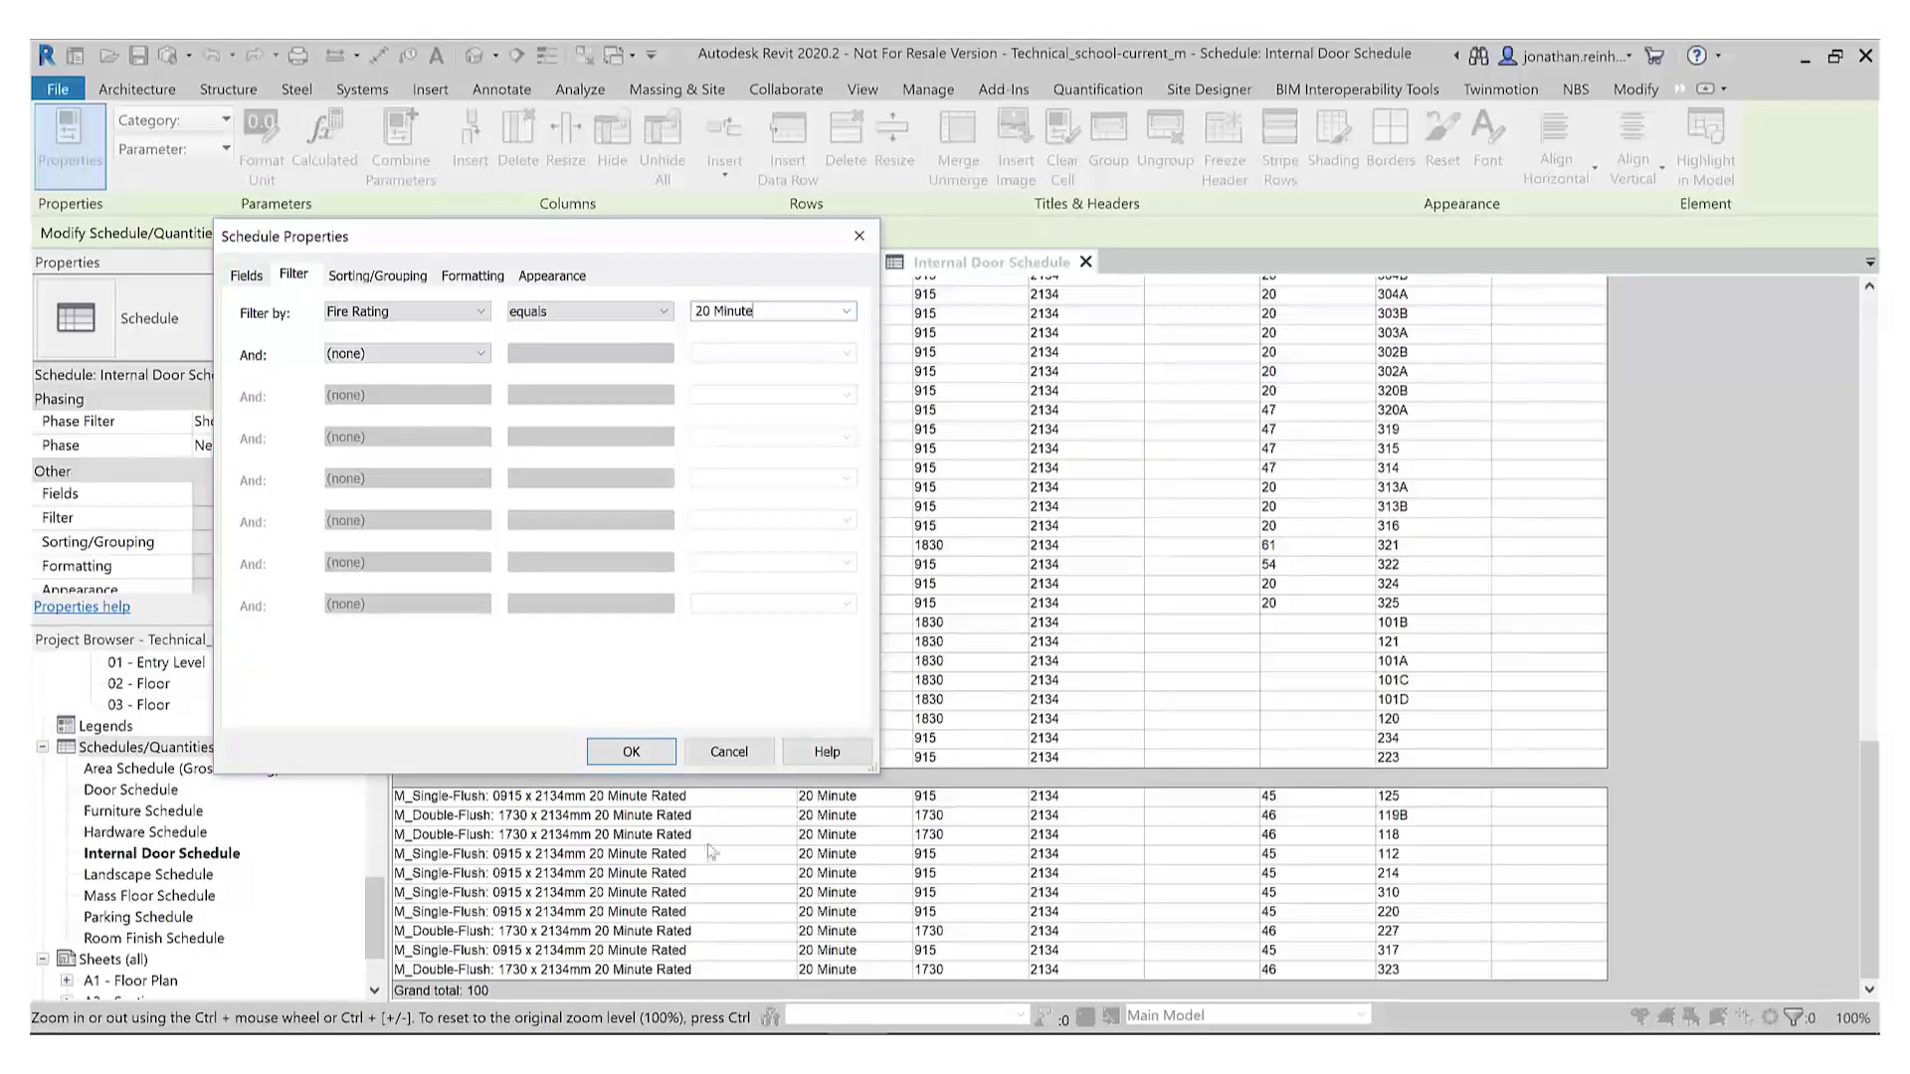
{"action": "left_click", "coordinate": [613, 753]}
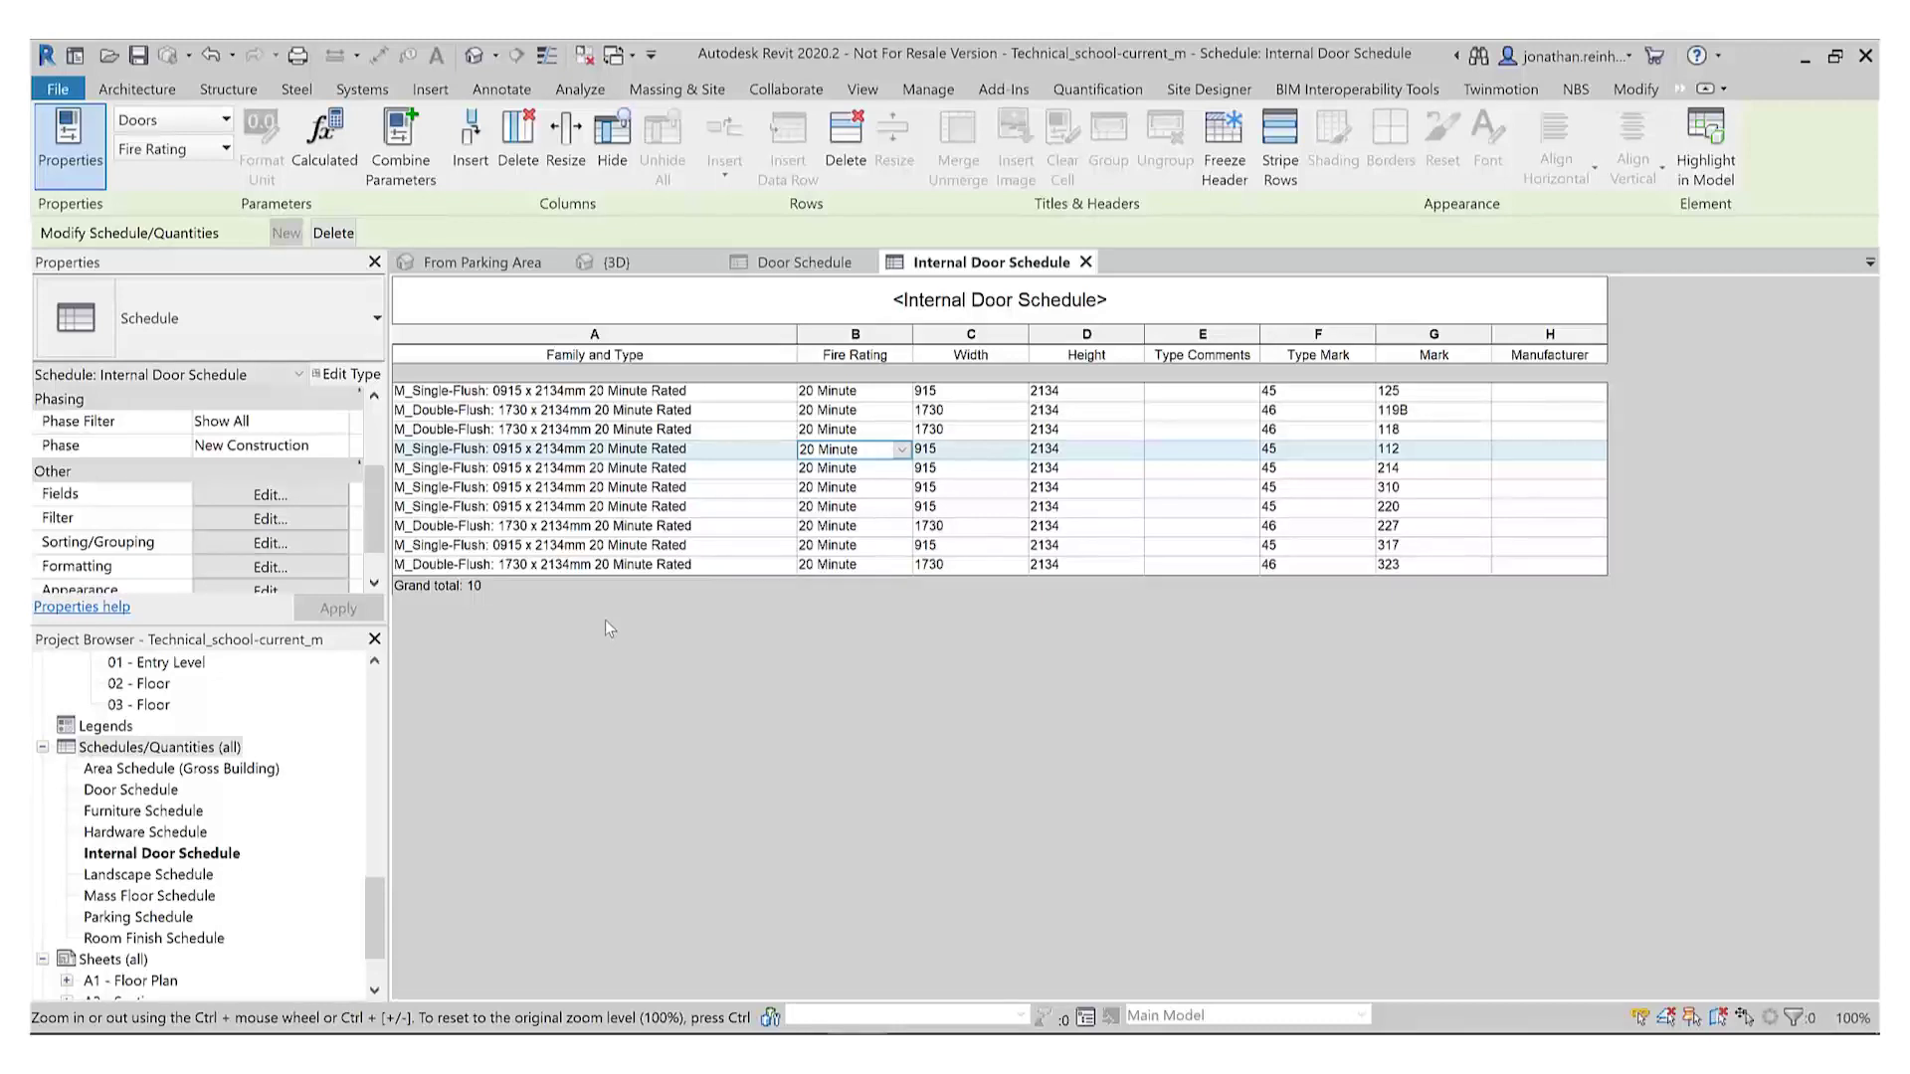
{"action": "left_click", "coordinate": [270, 519]}
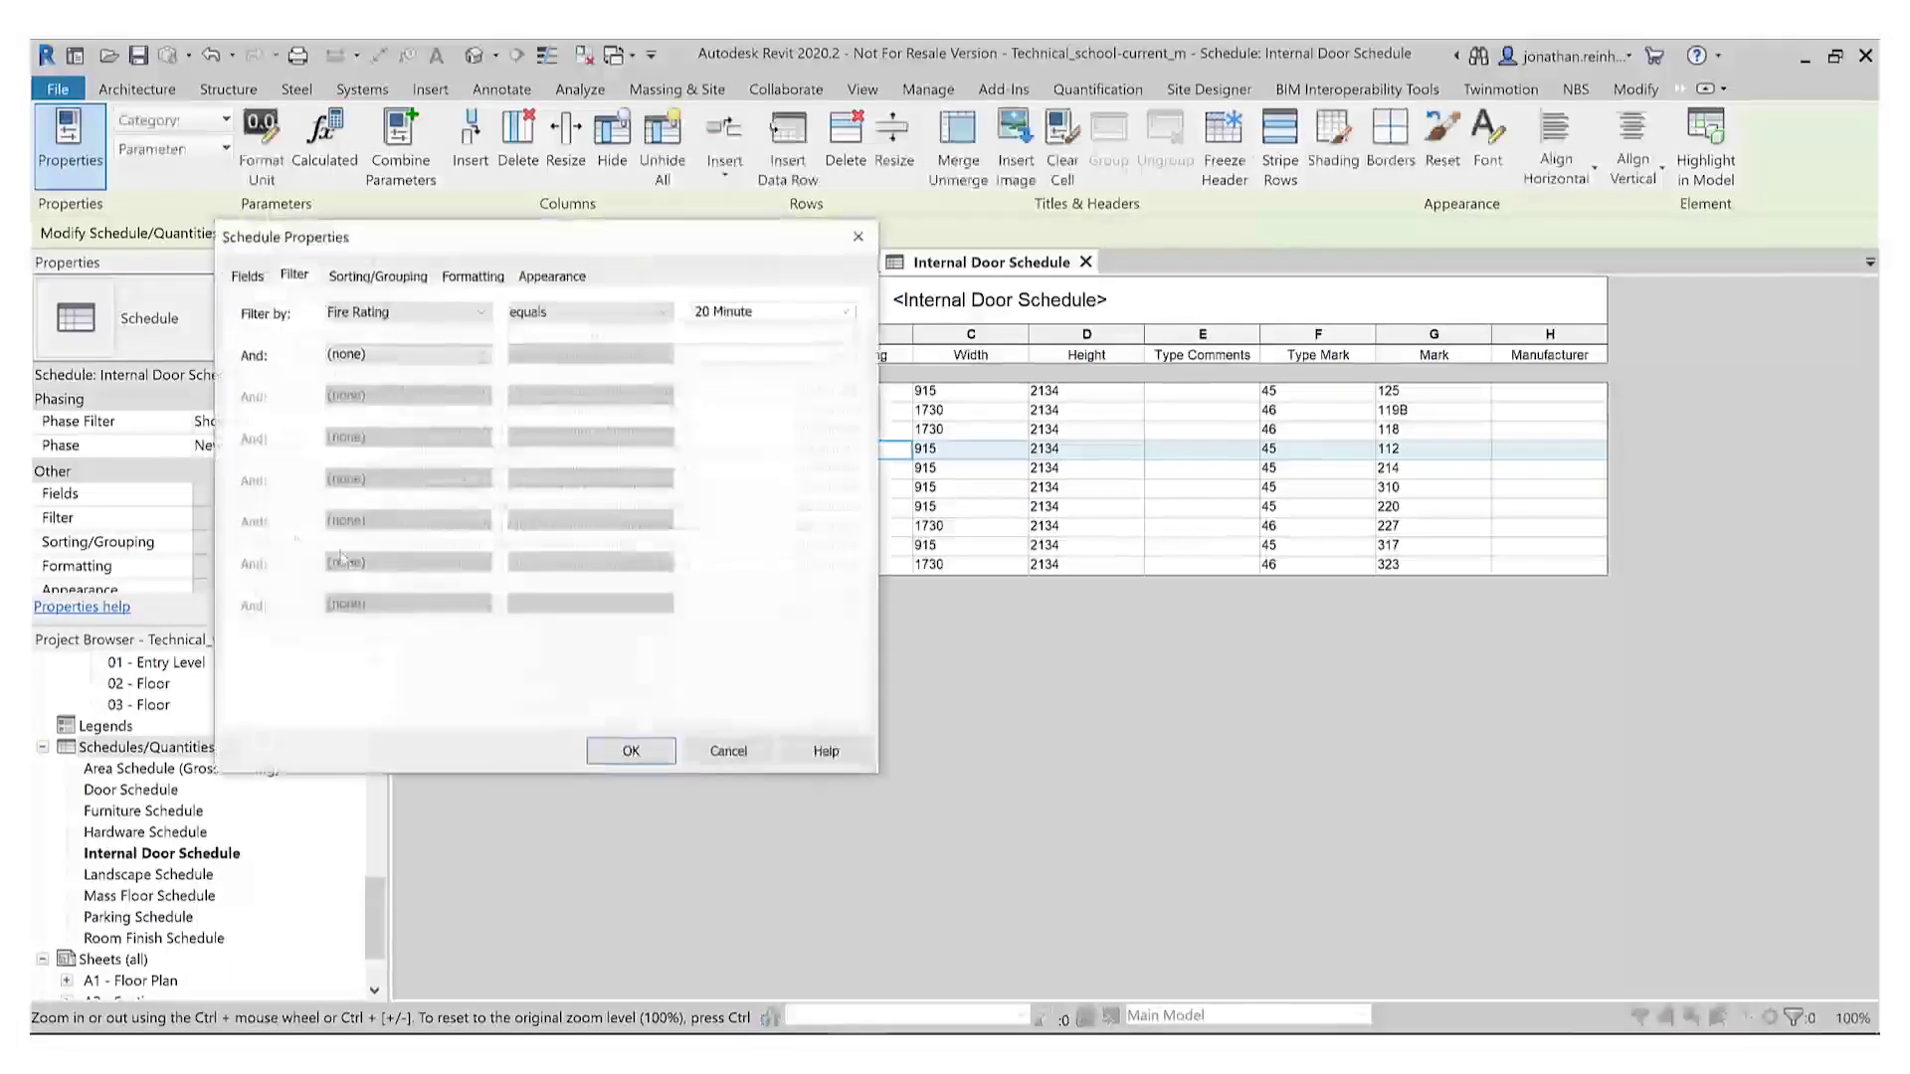
Step: Change the Fire Rating filter to 'has no value' and confirm the grand total of 90 doors
{"action": "left_click", "coordinate": [616, 312]}
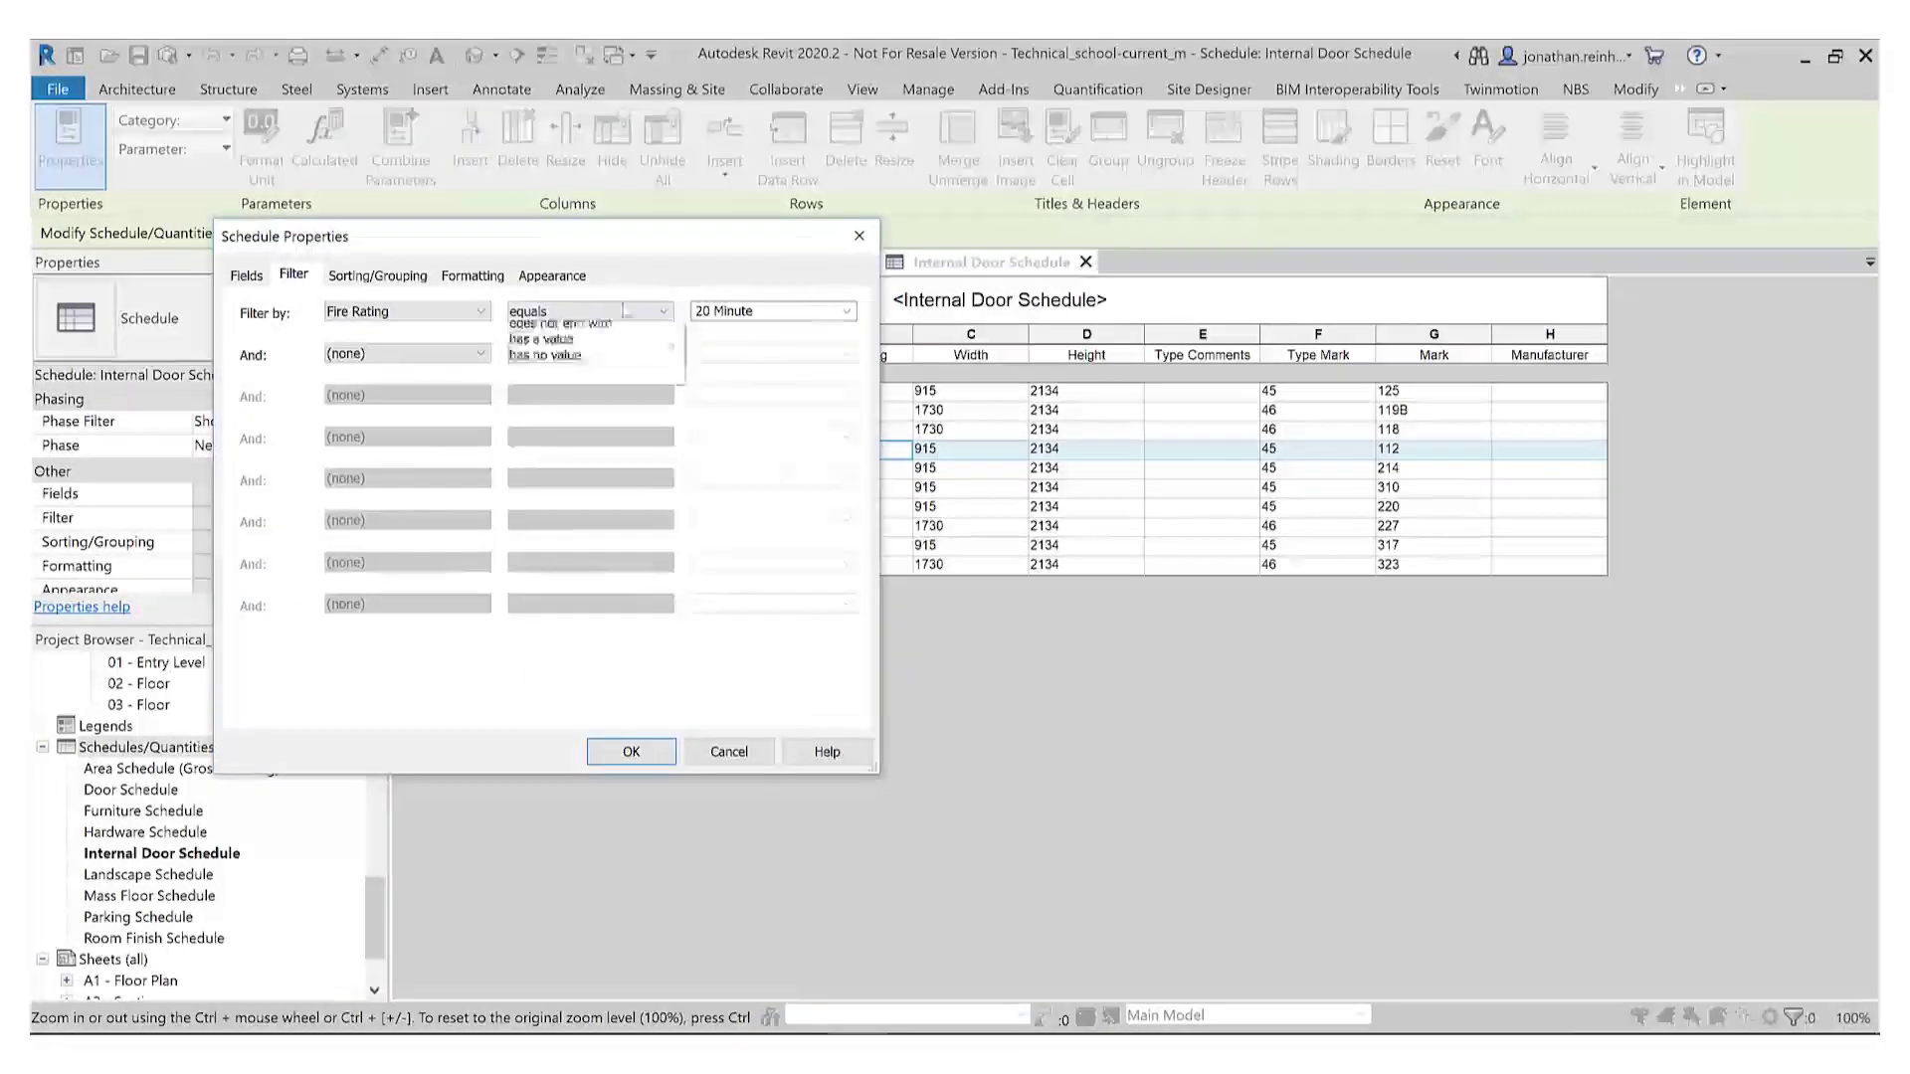
{"action": "left_click", "coordinate": [547, 340]}
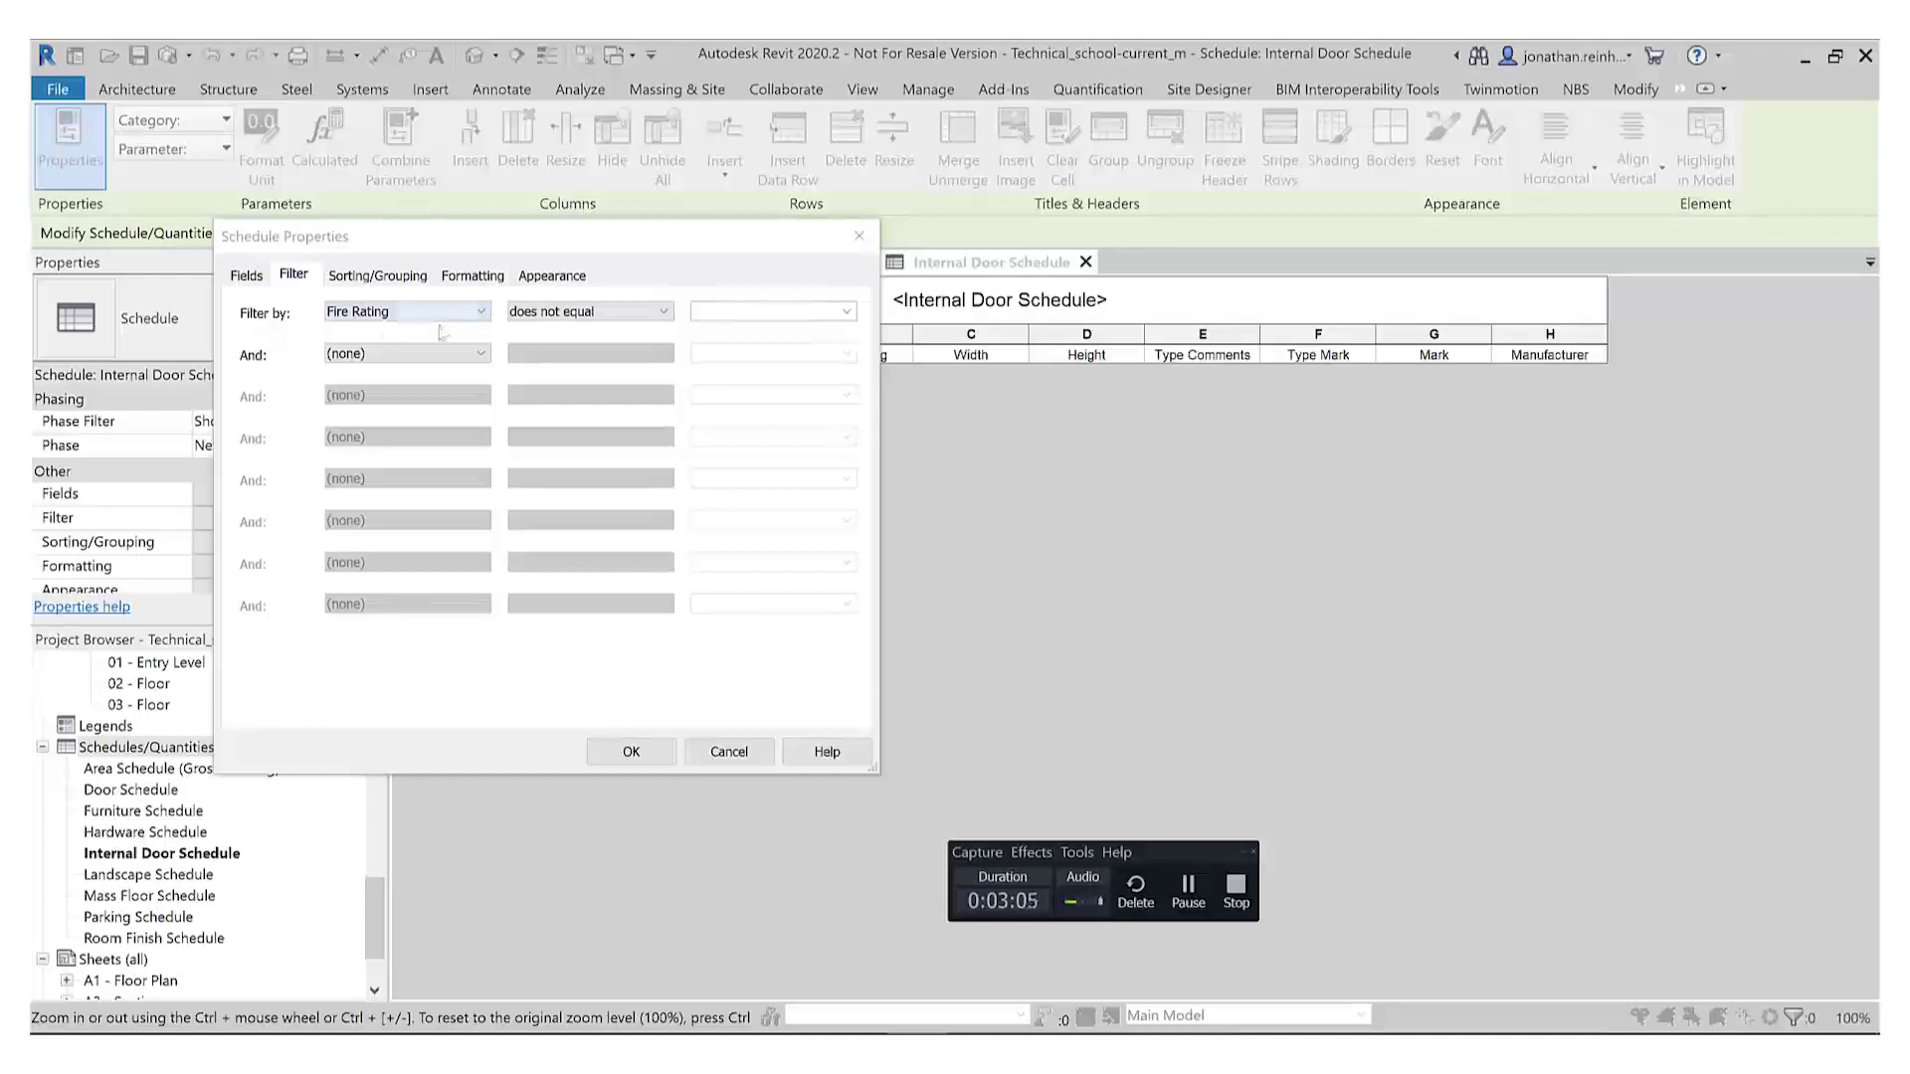
{"action": "left_click", "coordinate": [587, 313]}
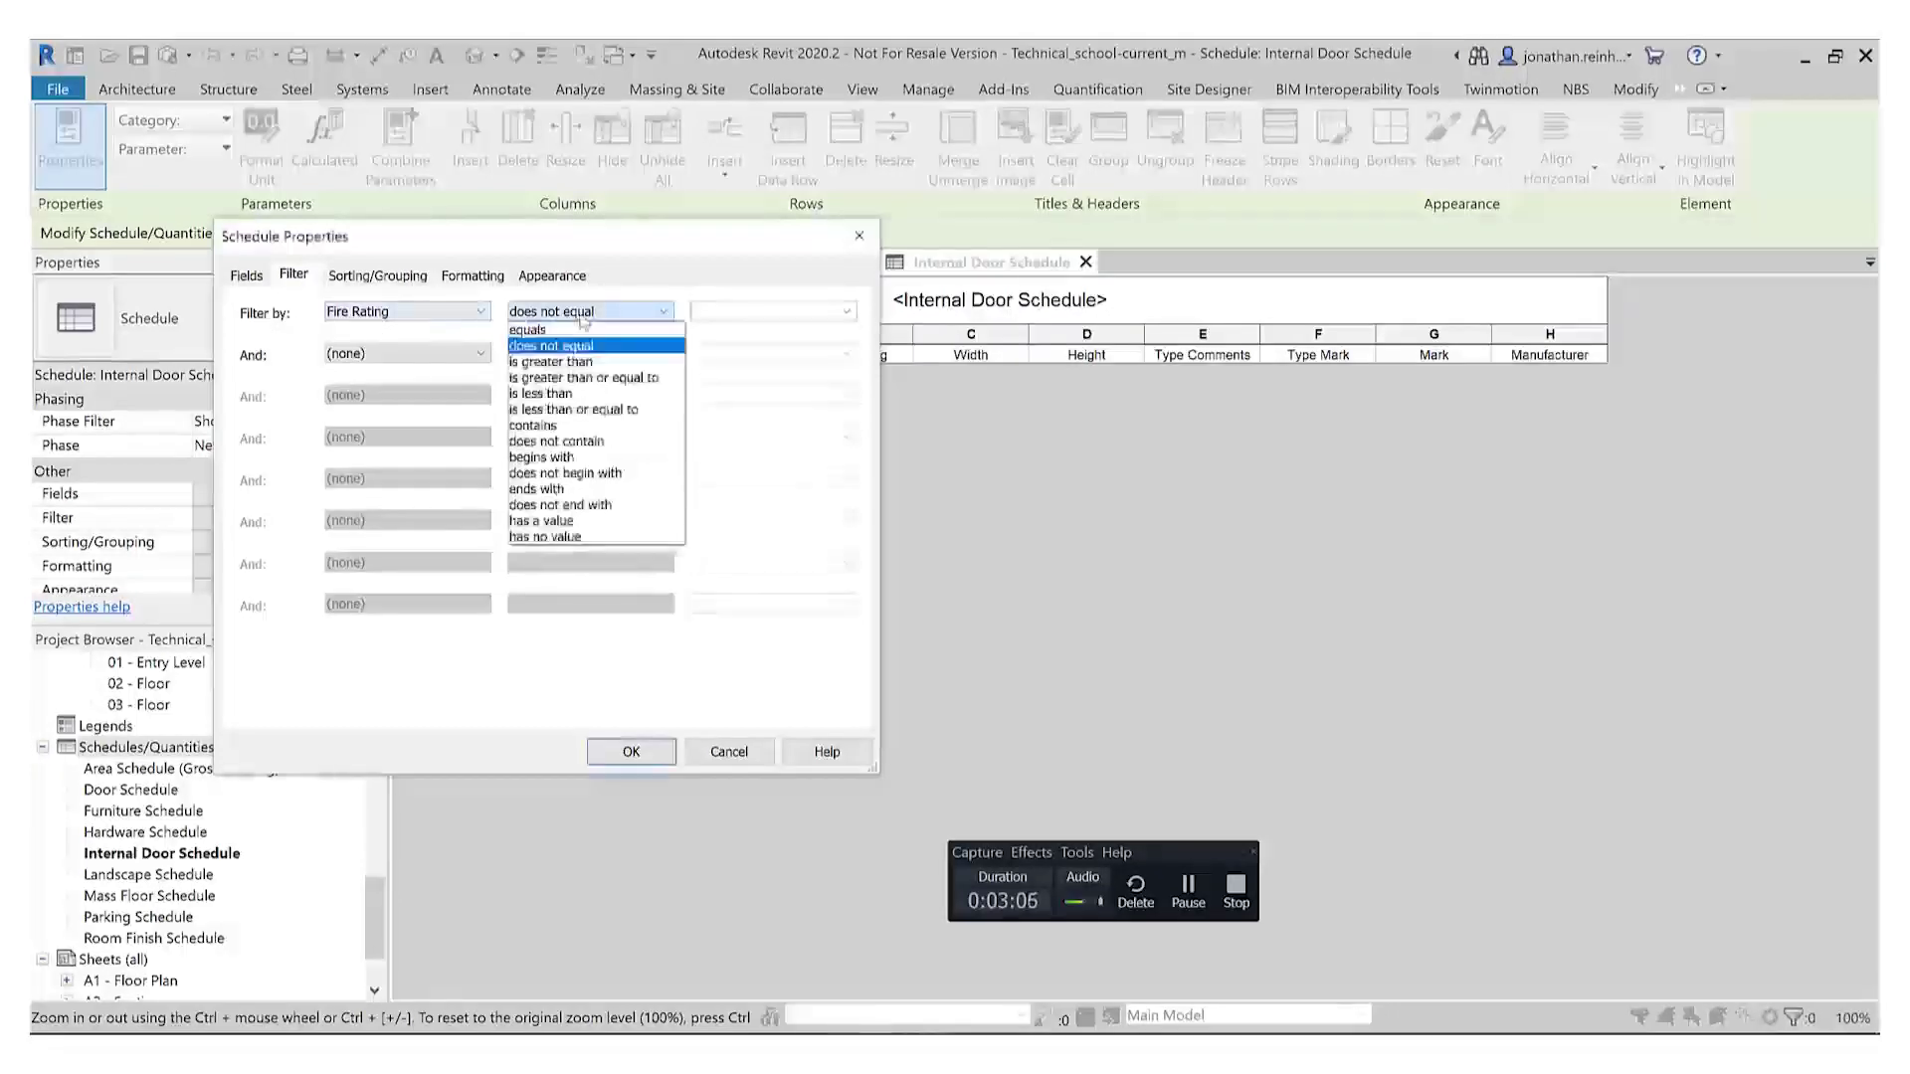
{"action": "left_click", "coordinate": [626, 538]}
{"action": "left_click", "coordinate": [649, 757]}
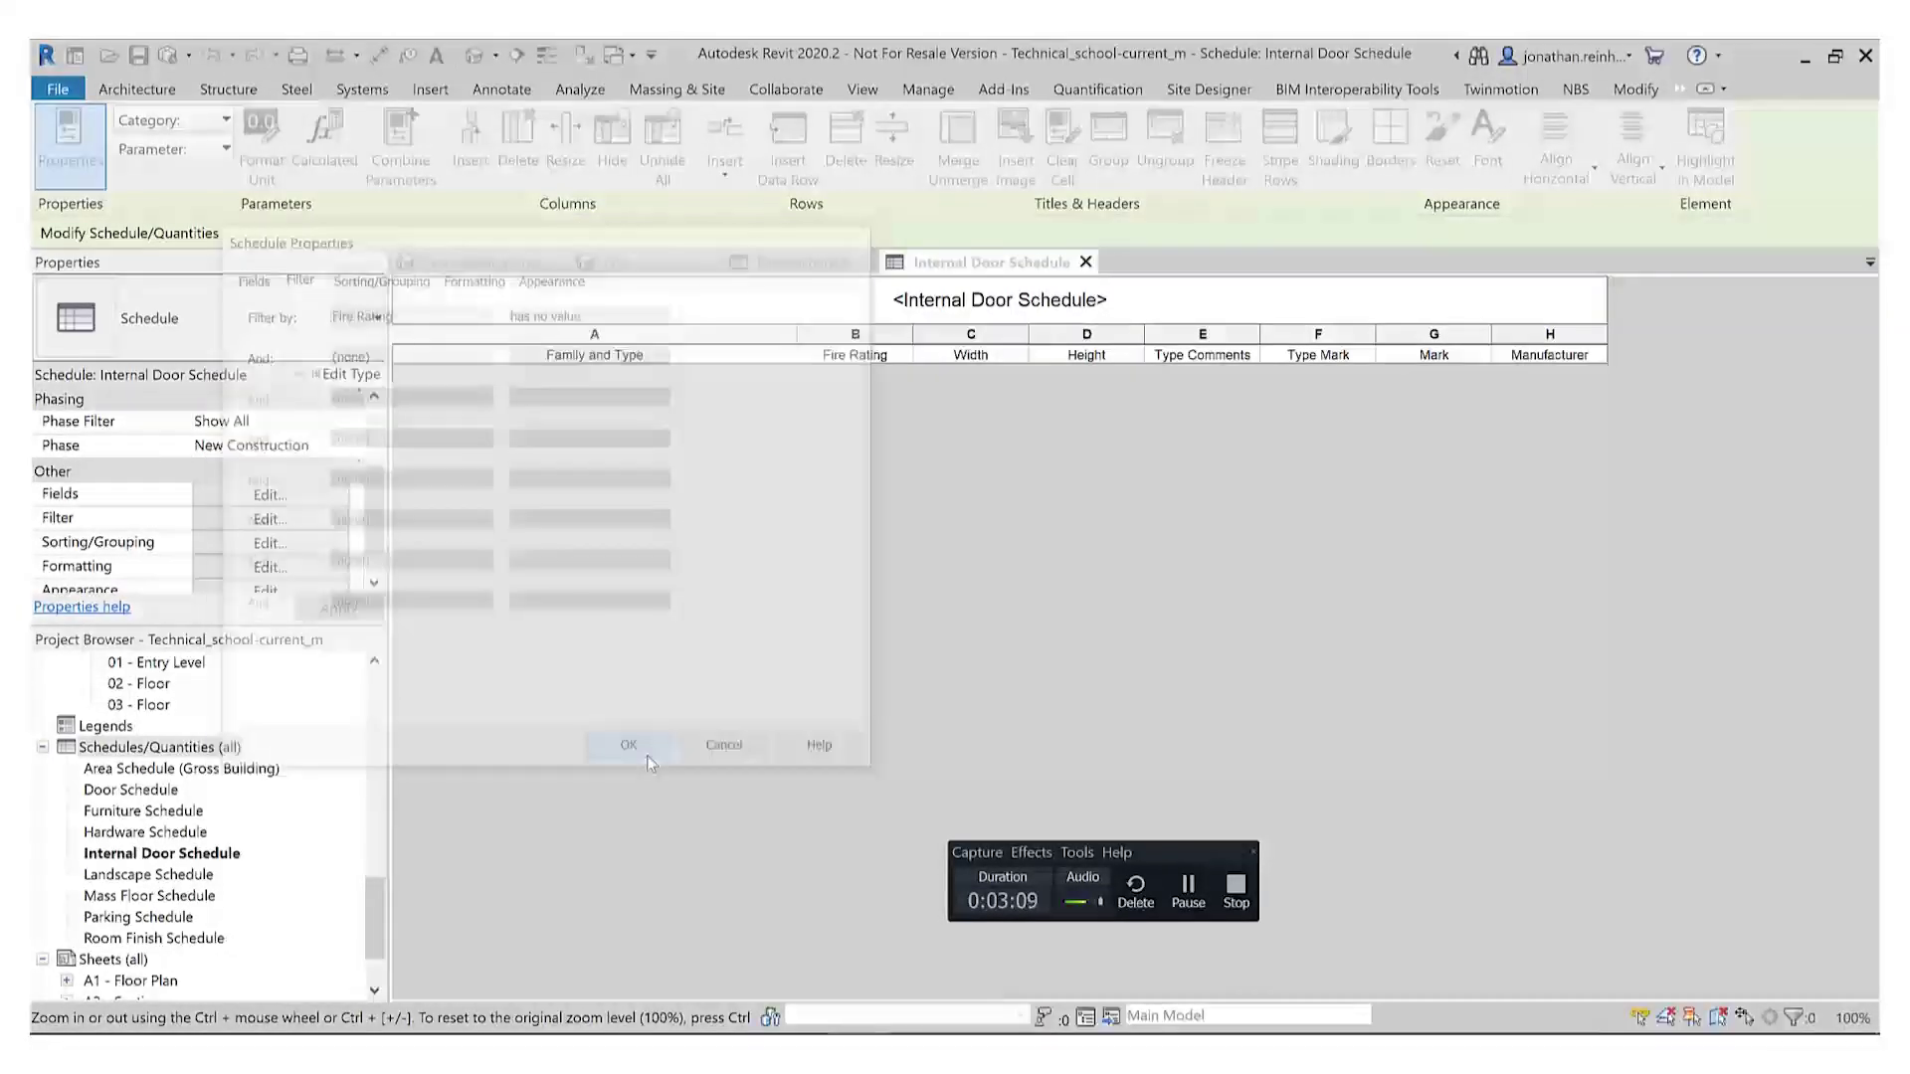
{"action": "scroll", "coordinate": [779, 557], "scroll_direction": "down", "scroll_amount": 3}
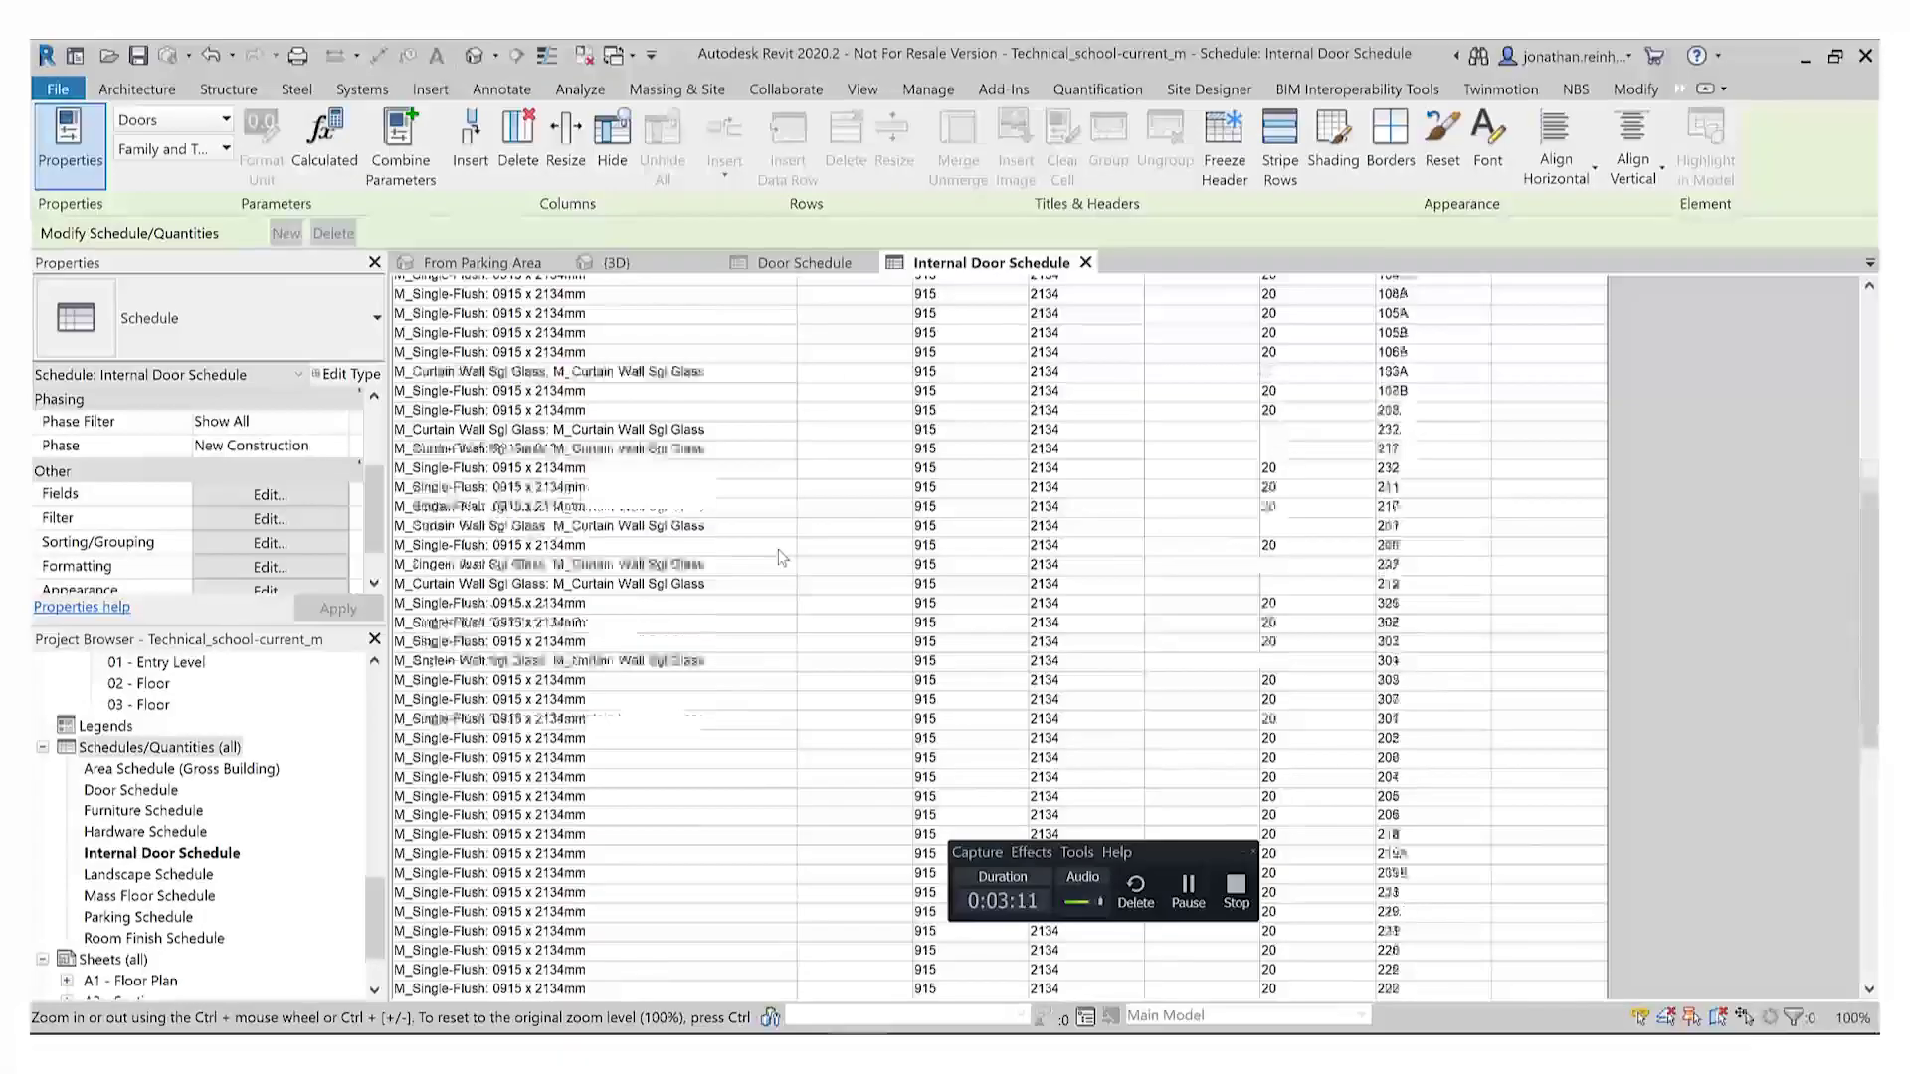
{"action": "scroll", "coordinate": [778, 557], "scroll_direction": "down", "scroll_amount": 5}
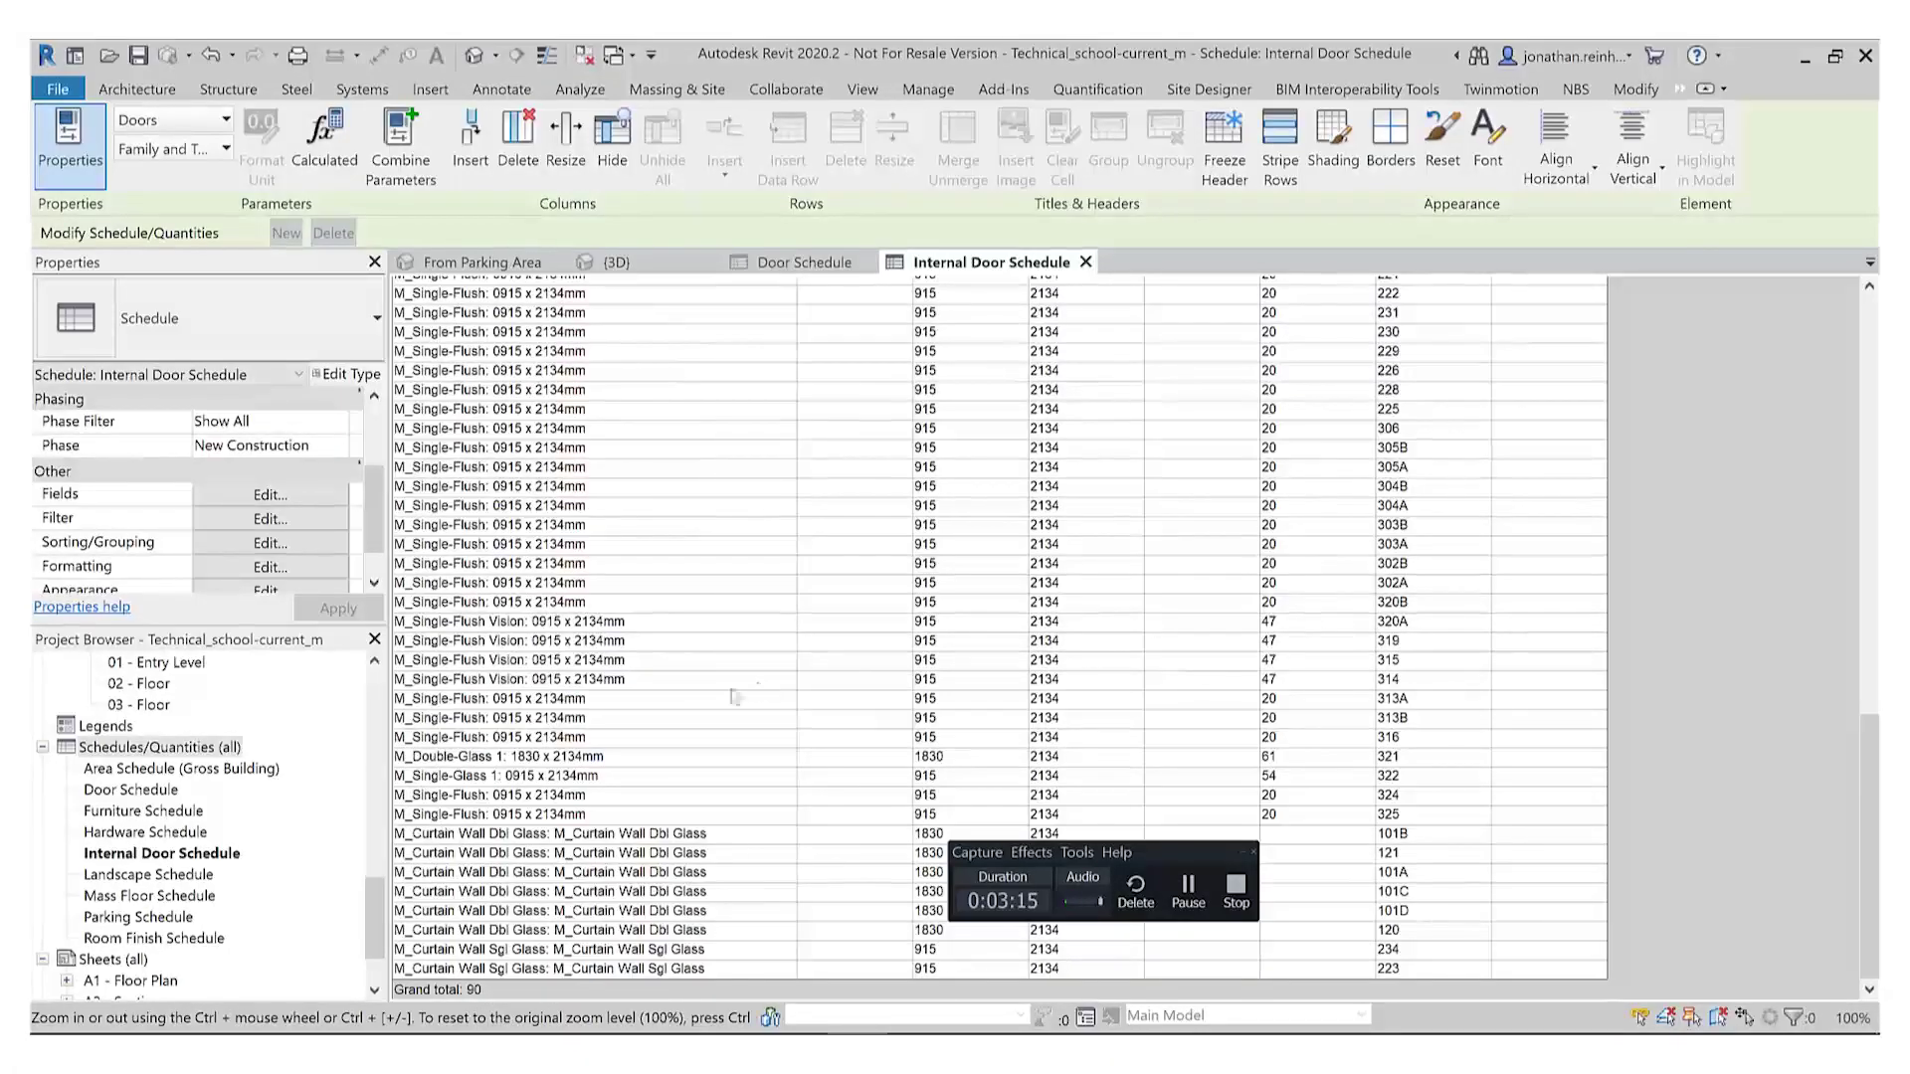
{"action": "scroll", "coordinate": [697, 676], "scroll_direction": "up", "scroll_amount": 10}
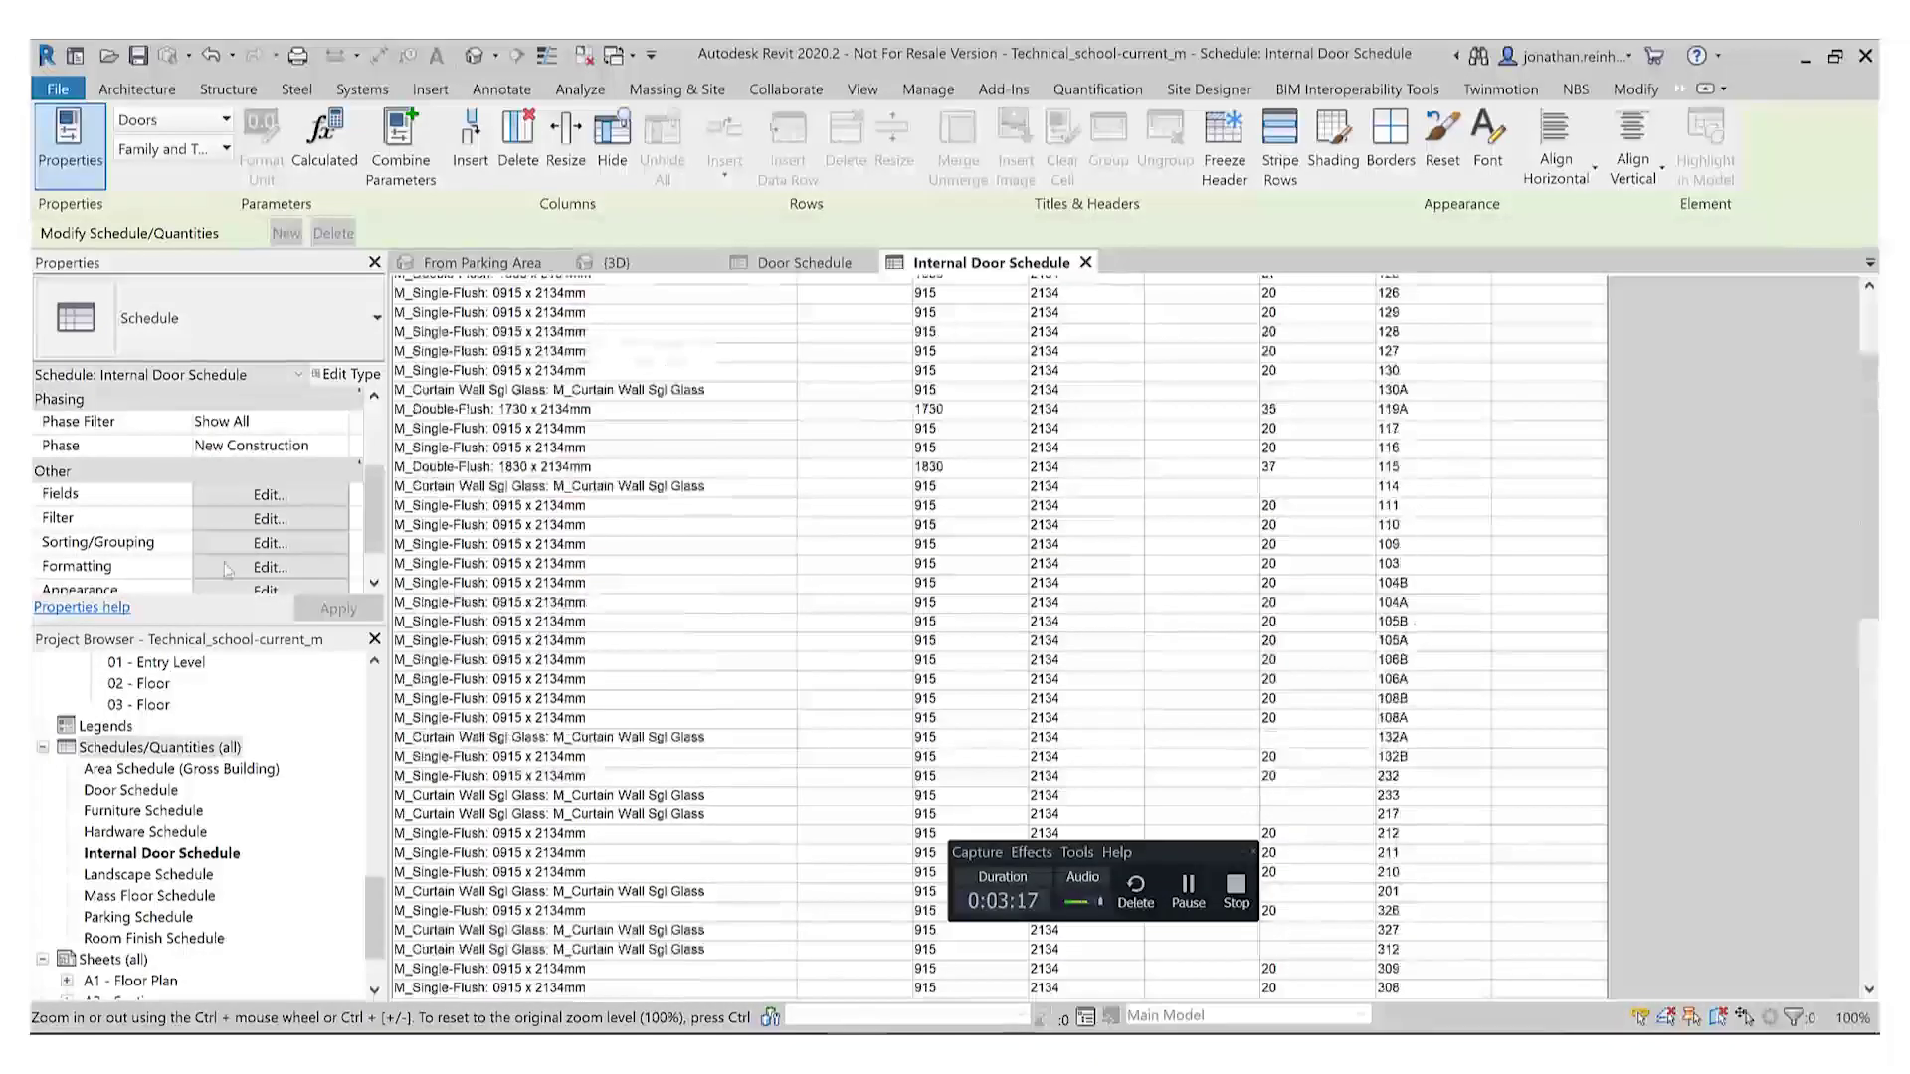
{"action": "scroll", "coordinate": [884, 439], "scroll_direction": "up", "scroll_amount": 3}
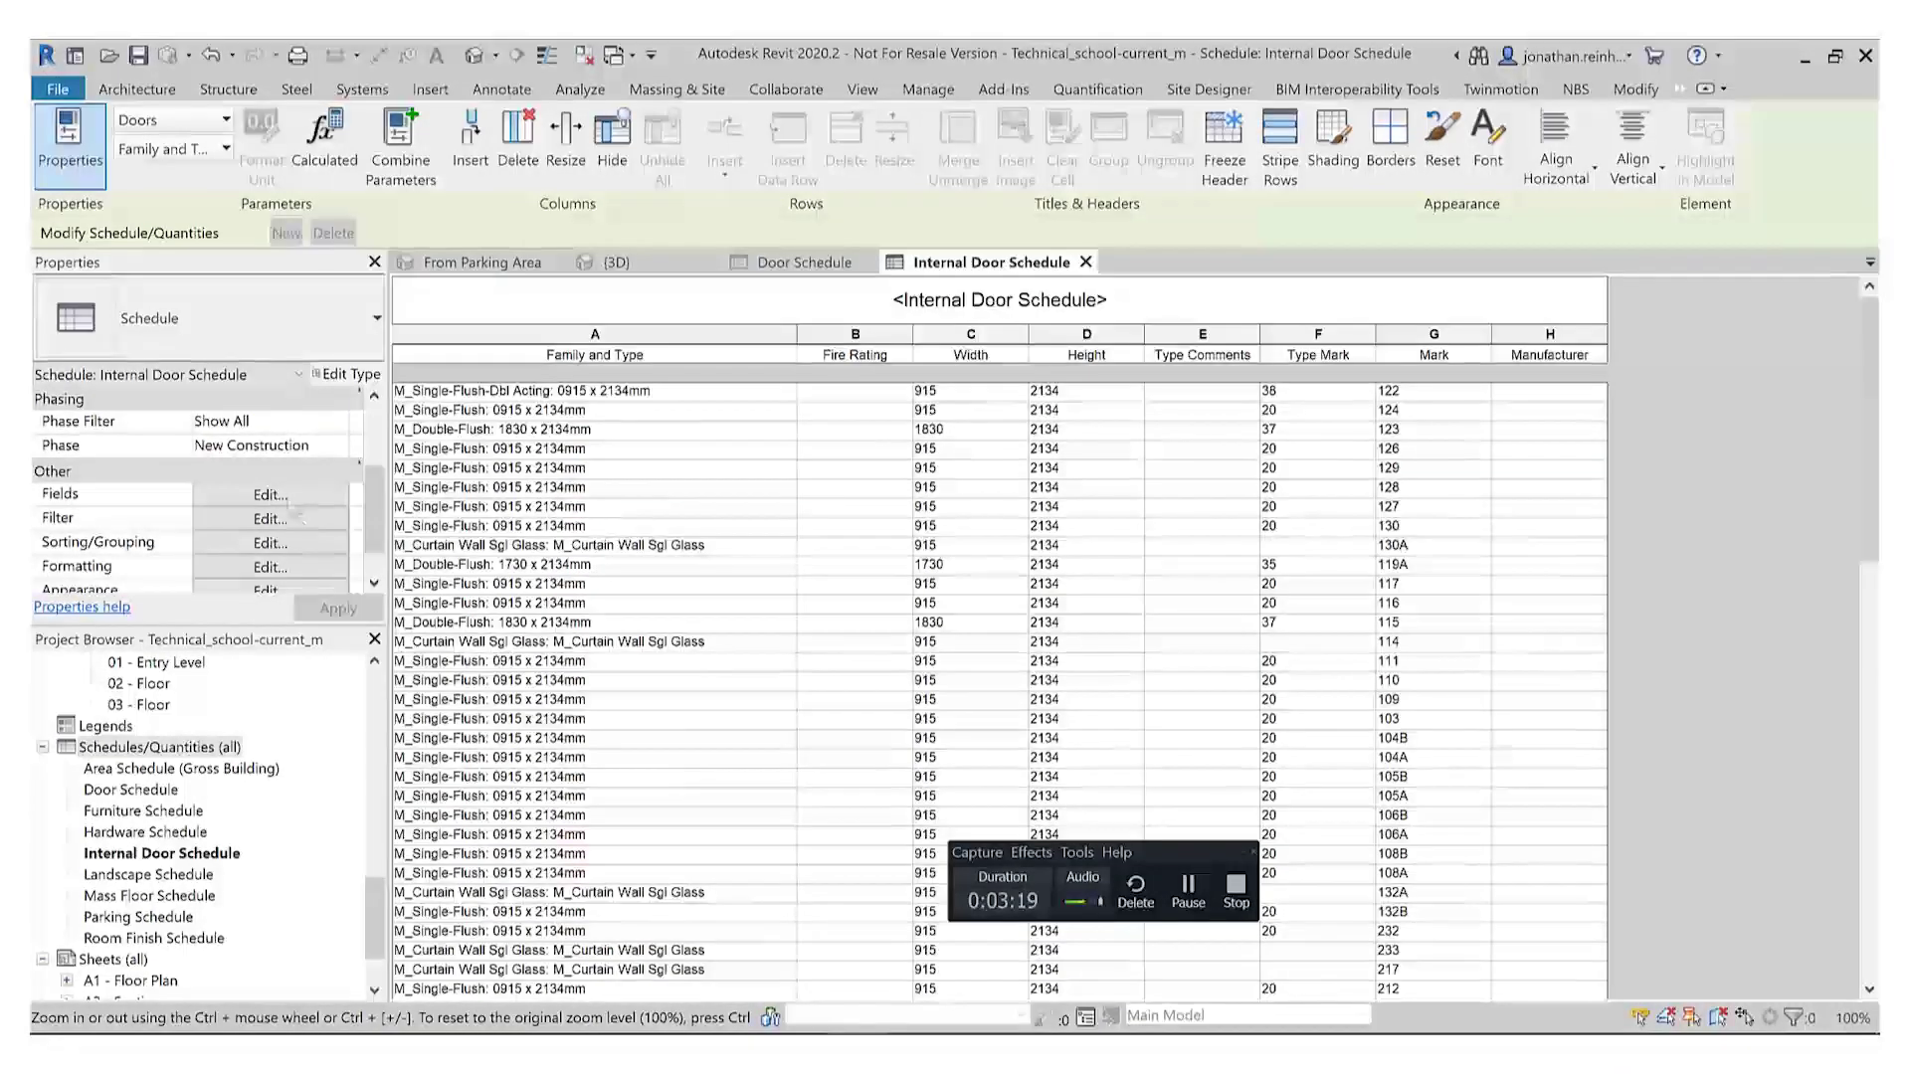
{"action": "left_click", "coordinate": [289, 495]}
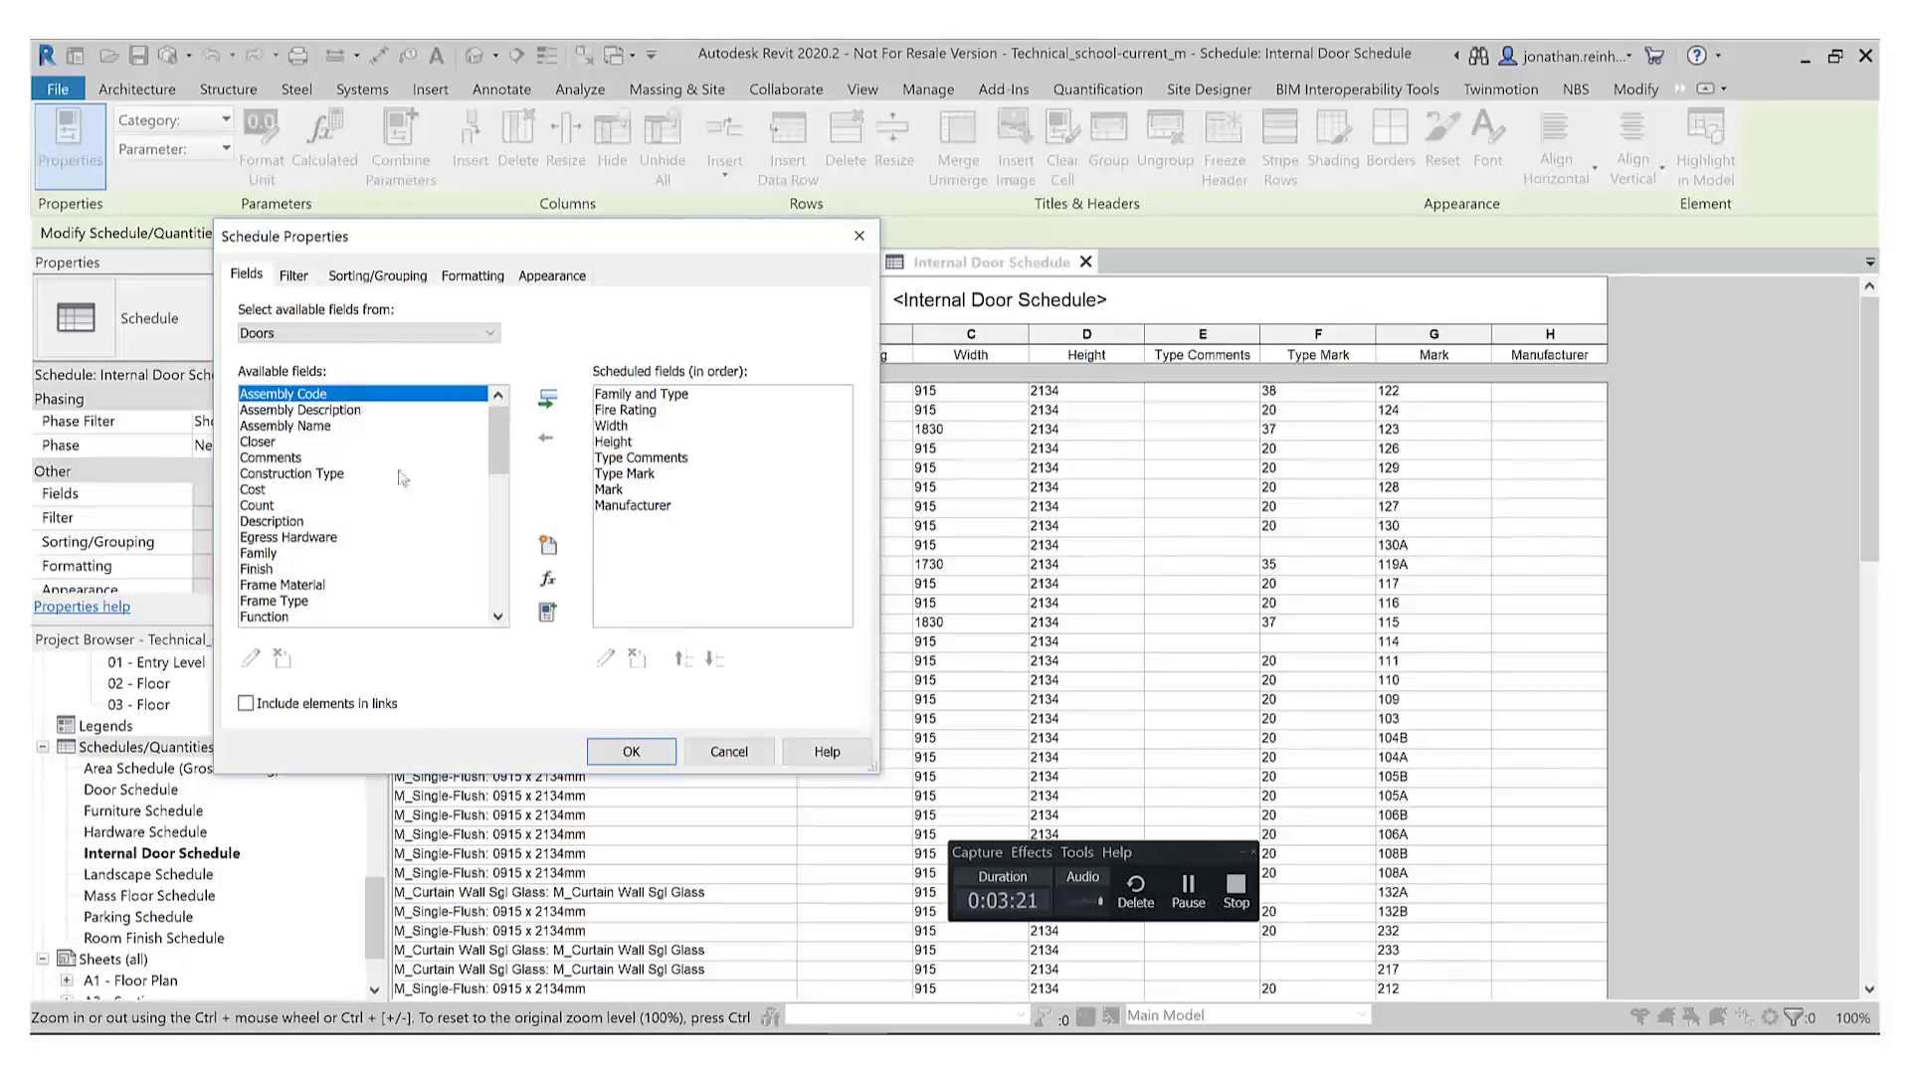
Step: Add a Function column to the Internal Door Schedule
{"action": "left_click", "coordinate": [270, 618]}
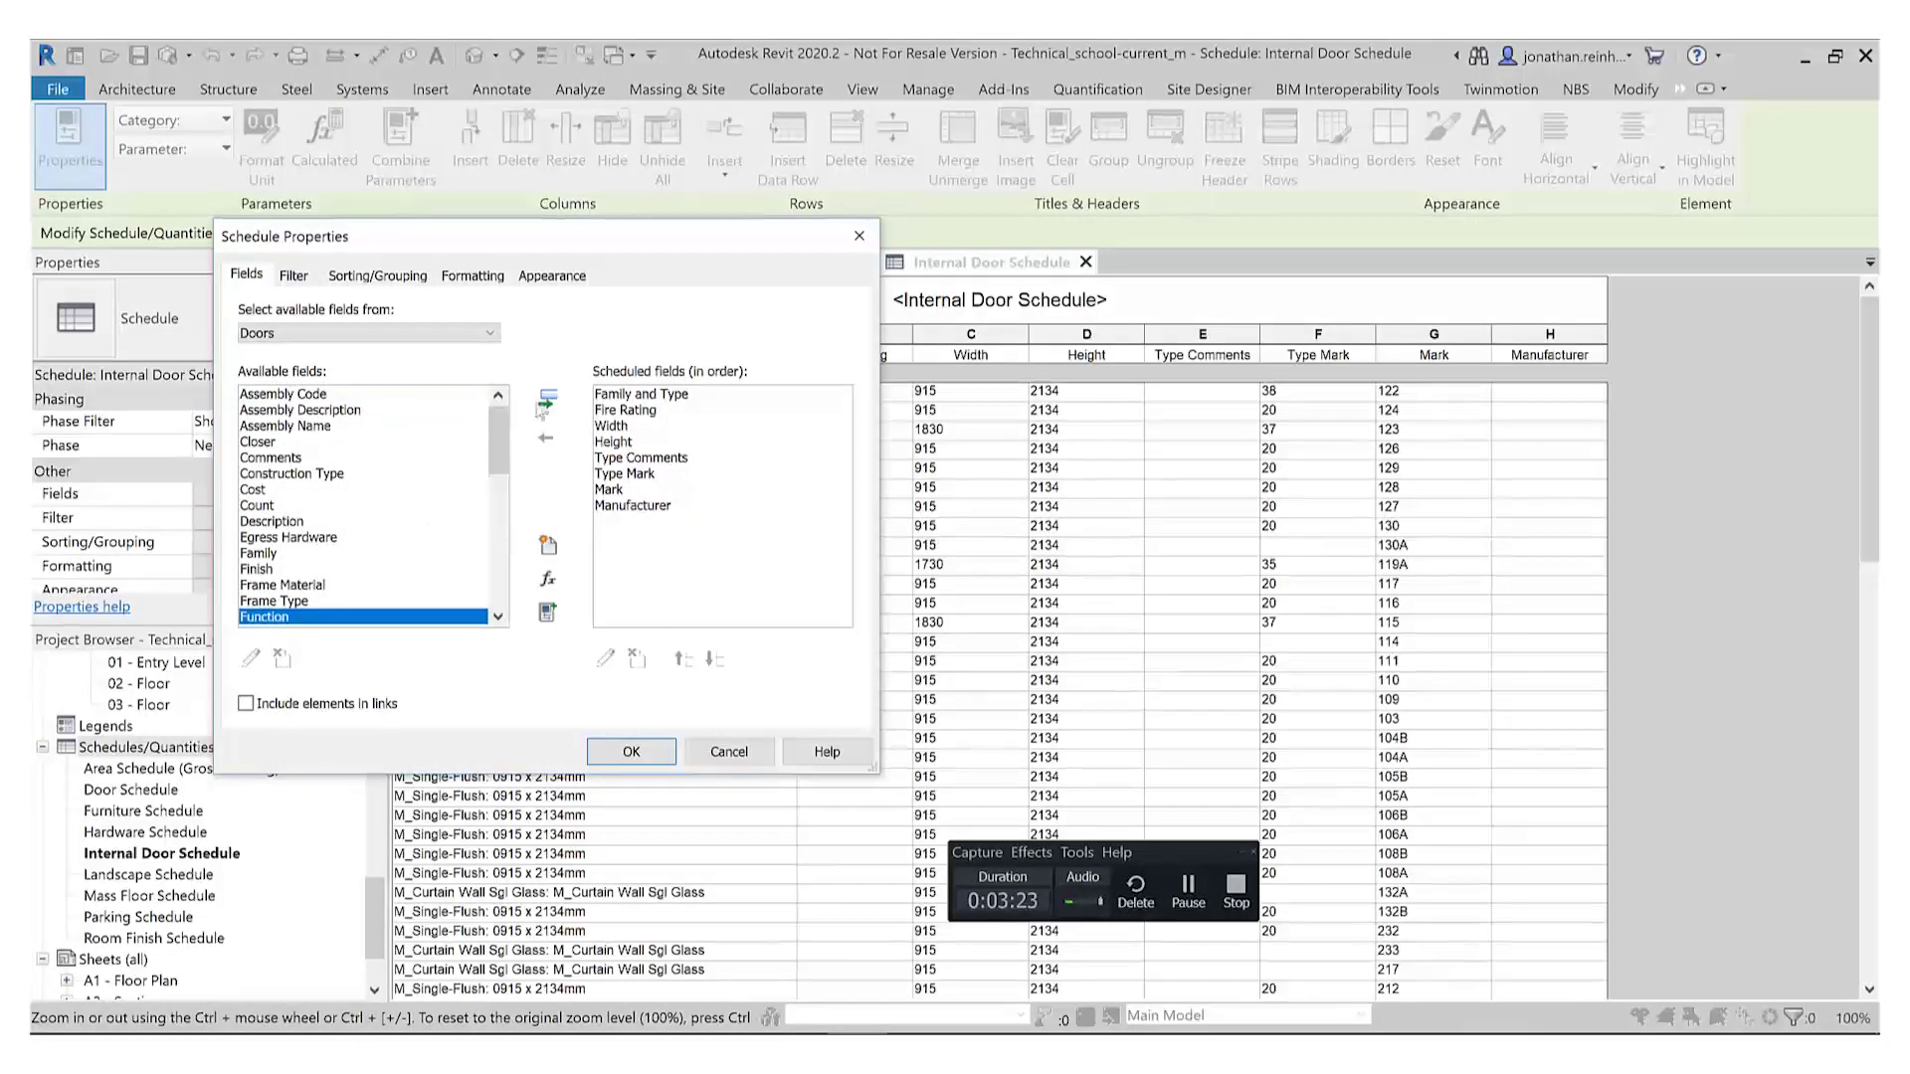
{"action": "left_click", "coordinate": [544, 402]}
{"action": "left_click", "coordinate": [653, 749]}
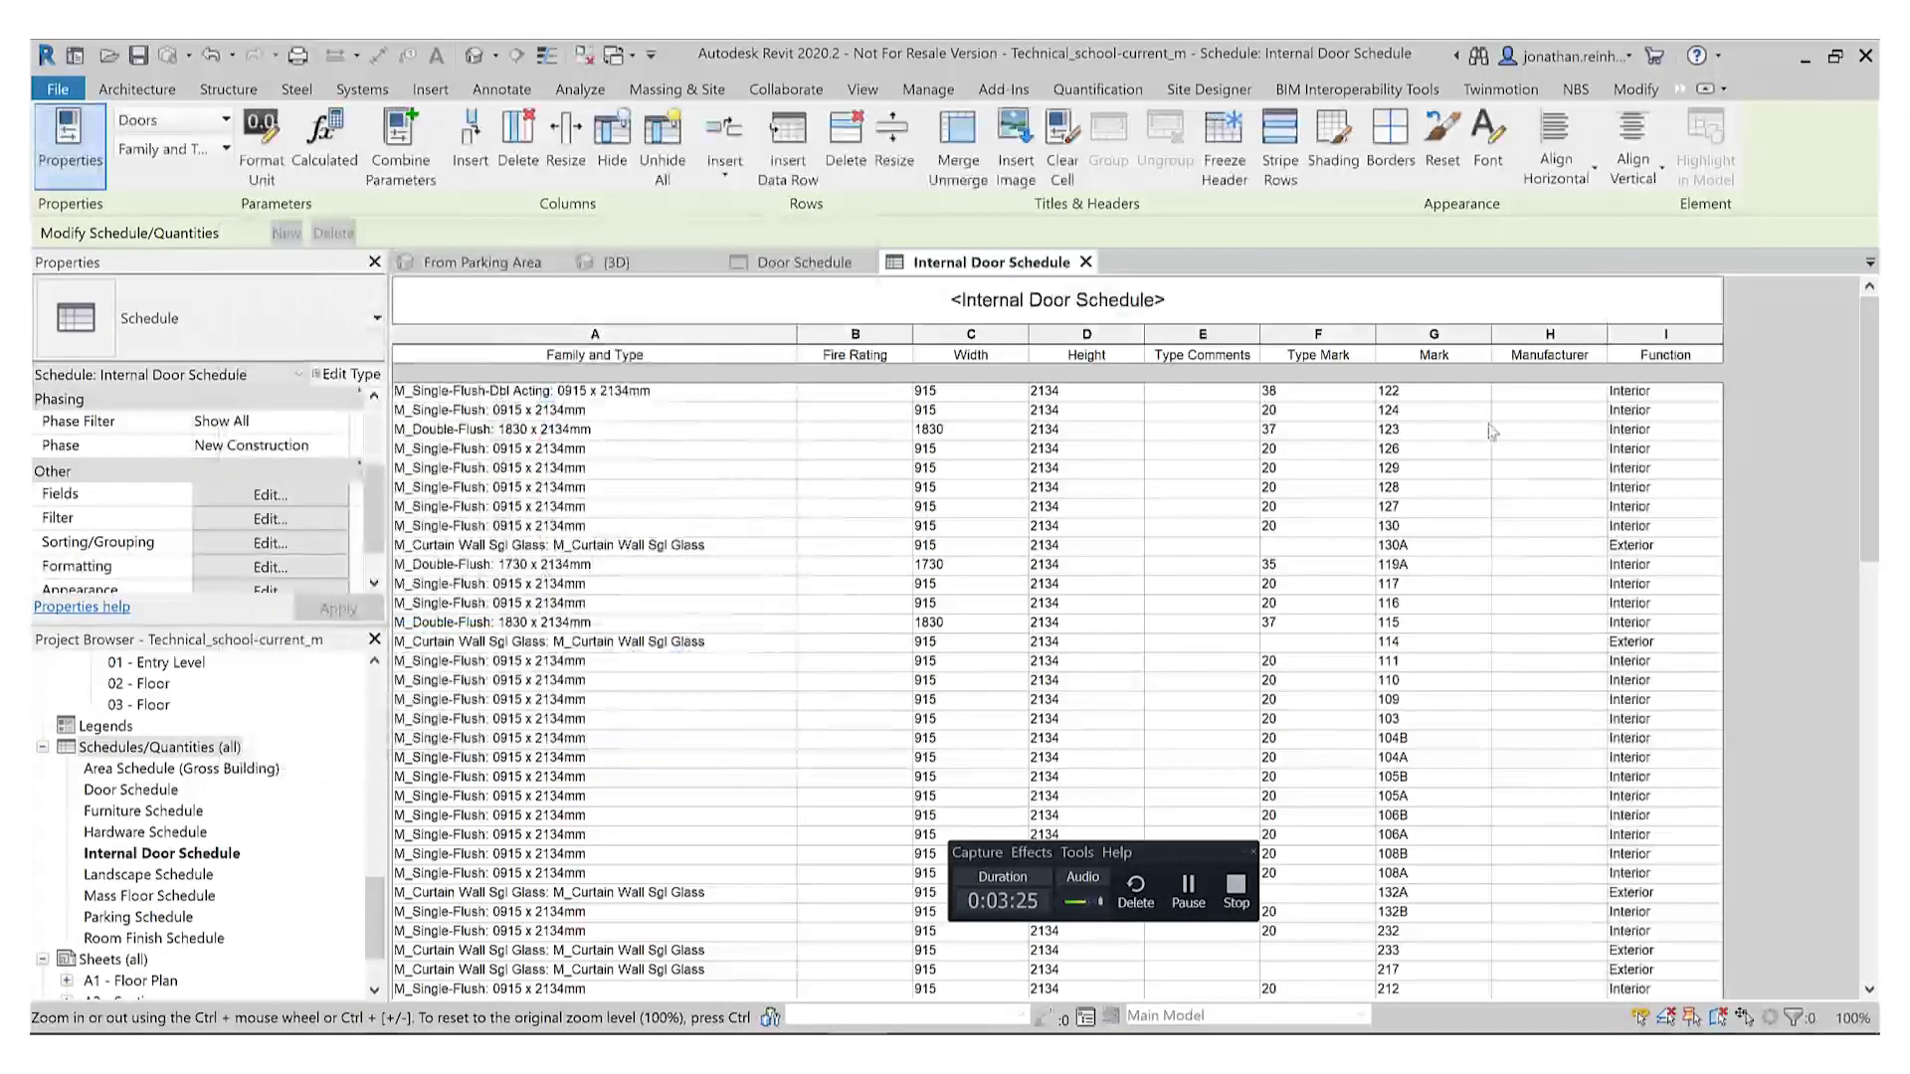
{"action": "left_click", "coordinate": [1678, 347]}
Step: Add a second filter, Function equals Interior, leaving a grand total of 73 doors
{"action": "left_click", "coordinate": [244, 547]}
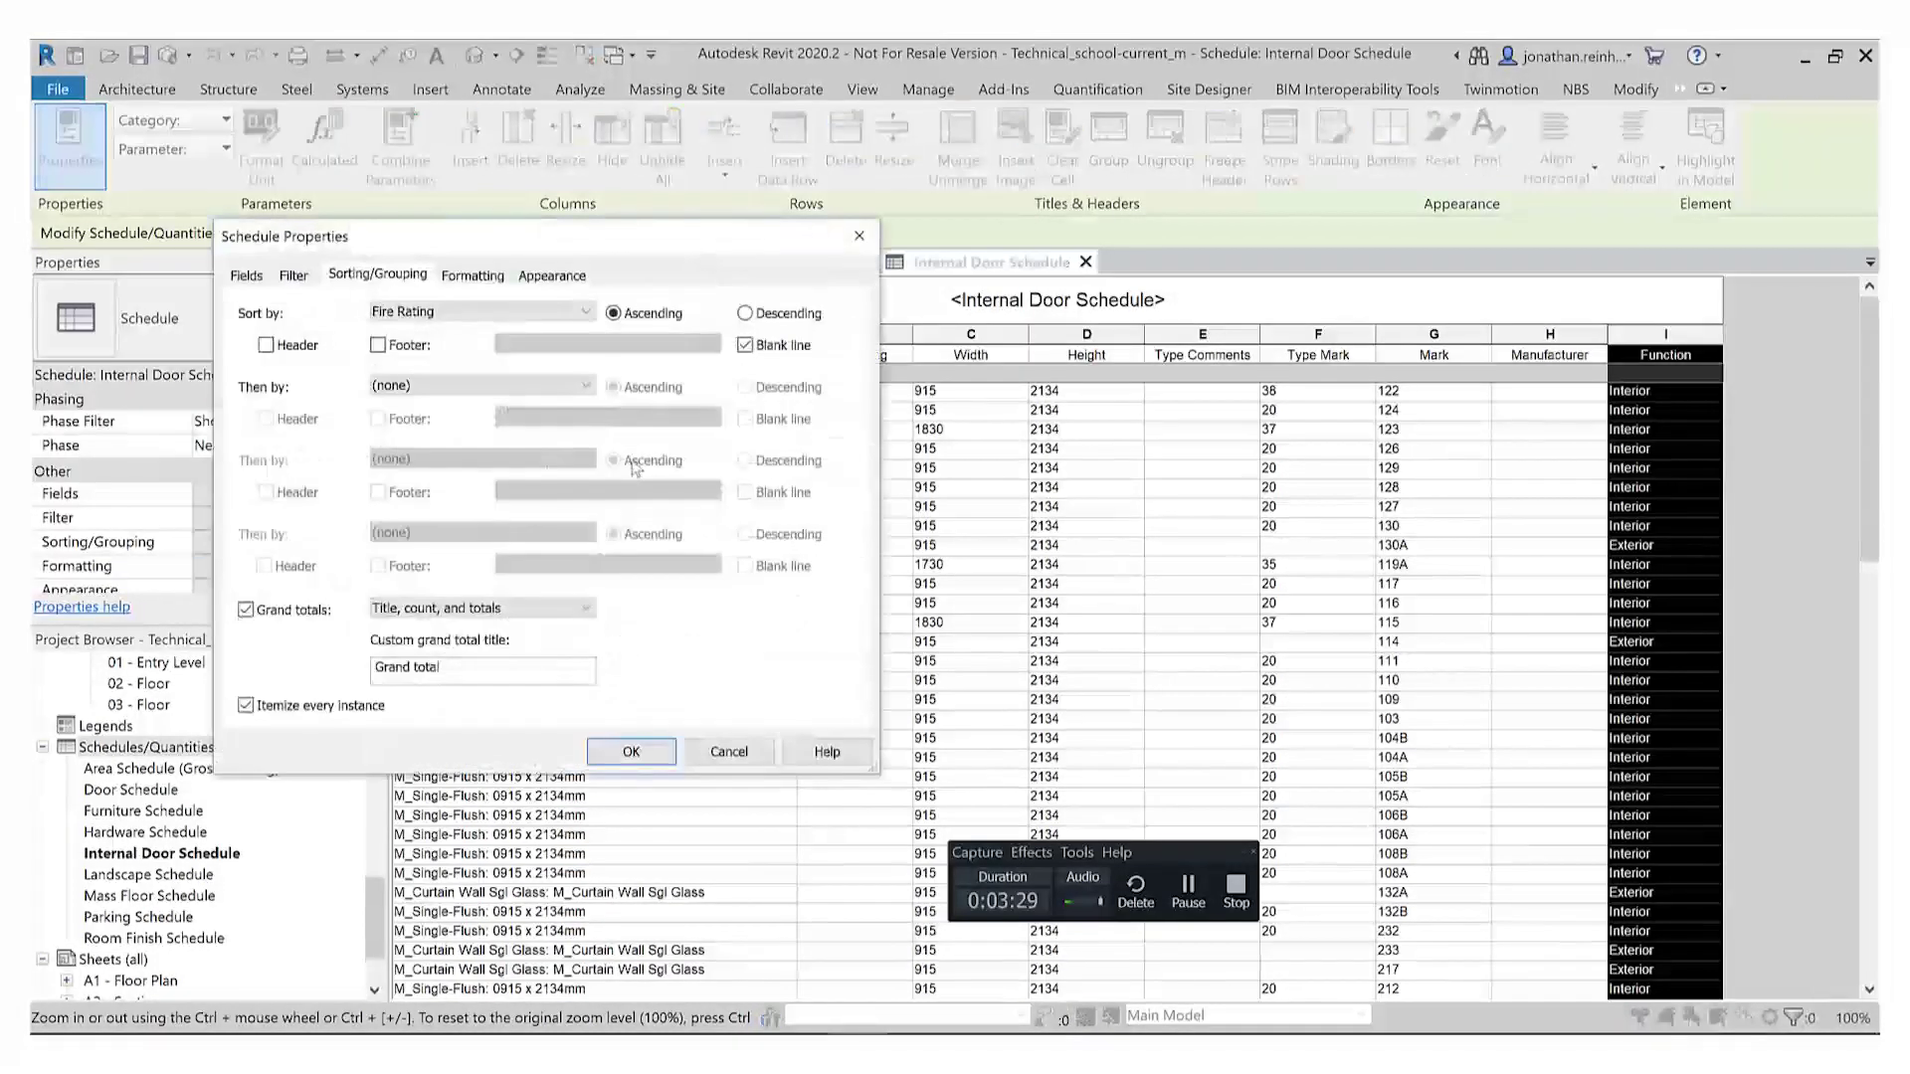
{"action": "left_click", "coordinate": [292, 278]}
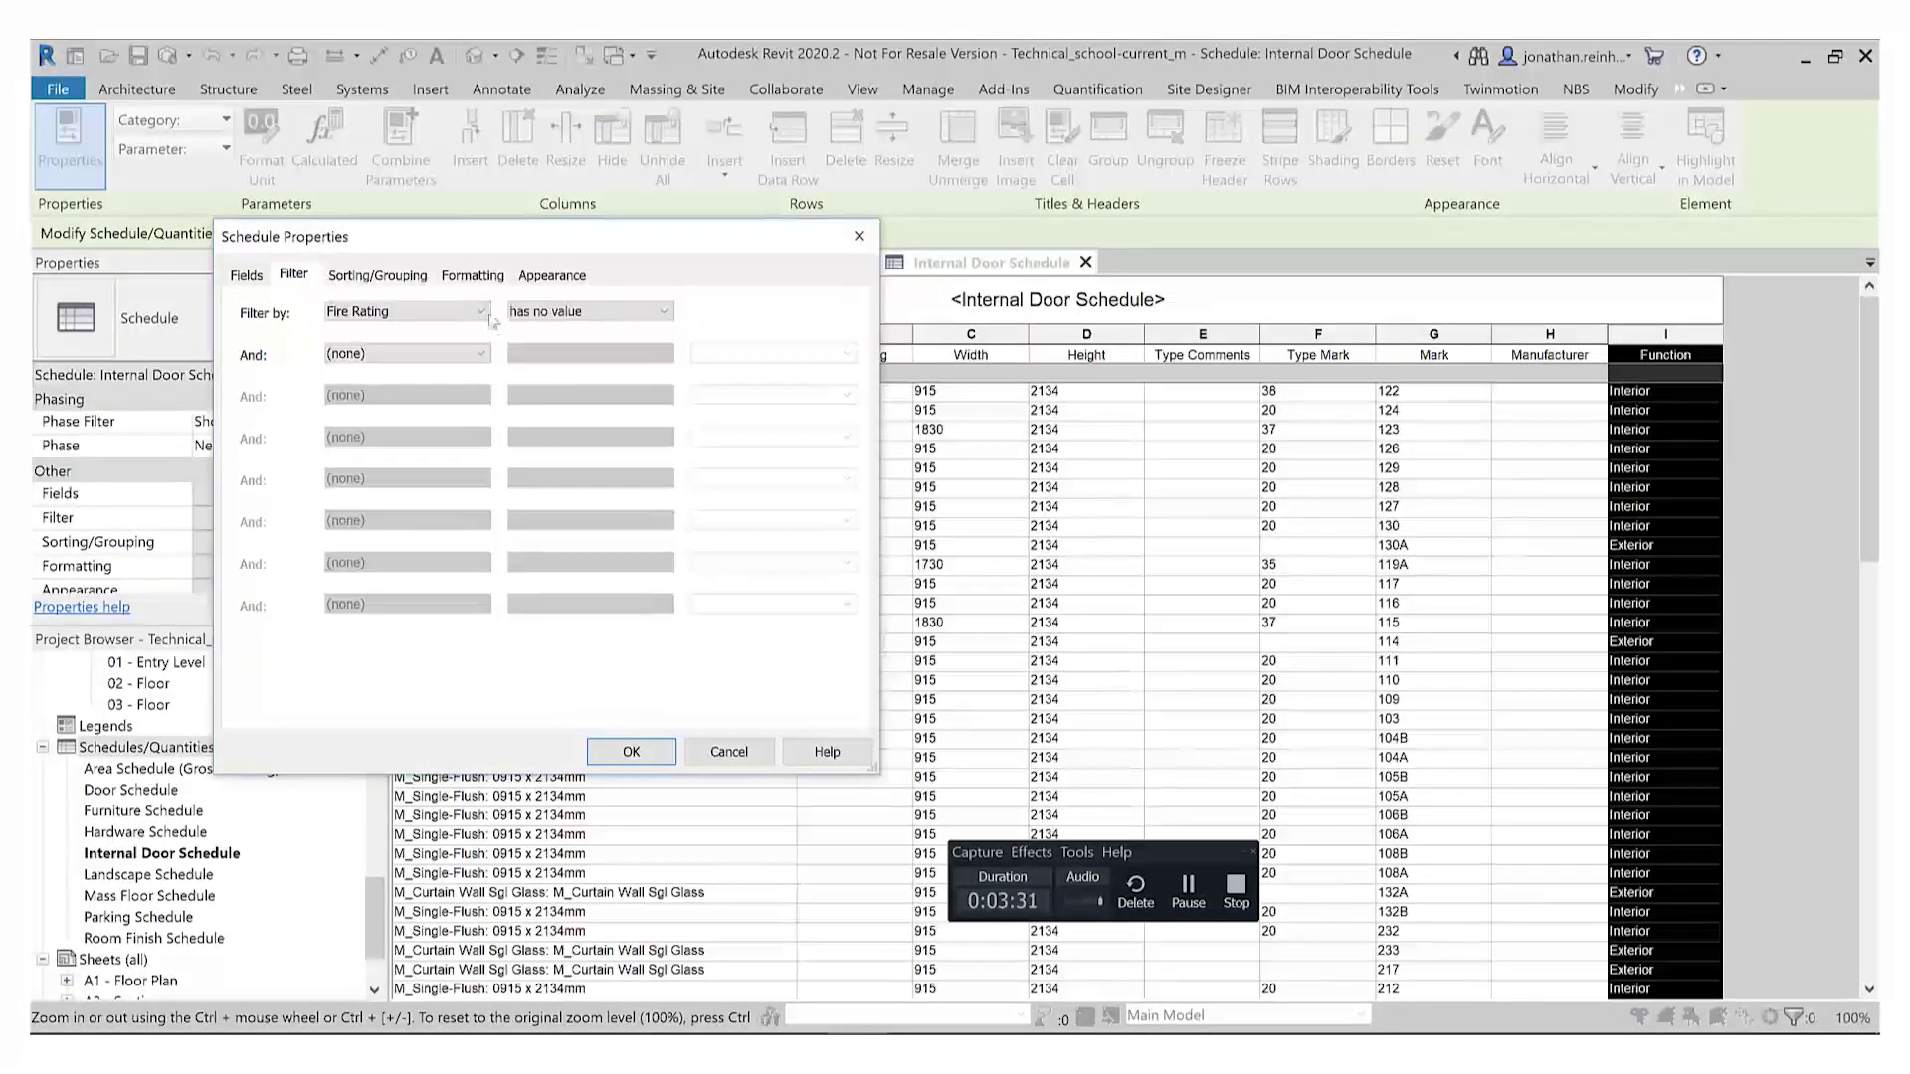
{"action": "left_click", "coordinate": [466, 354]}
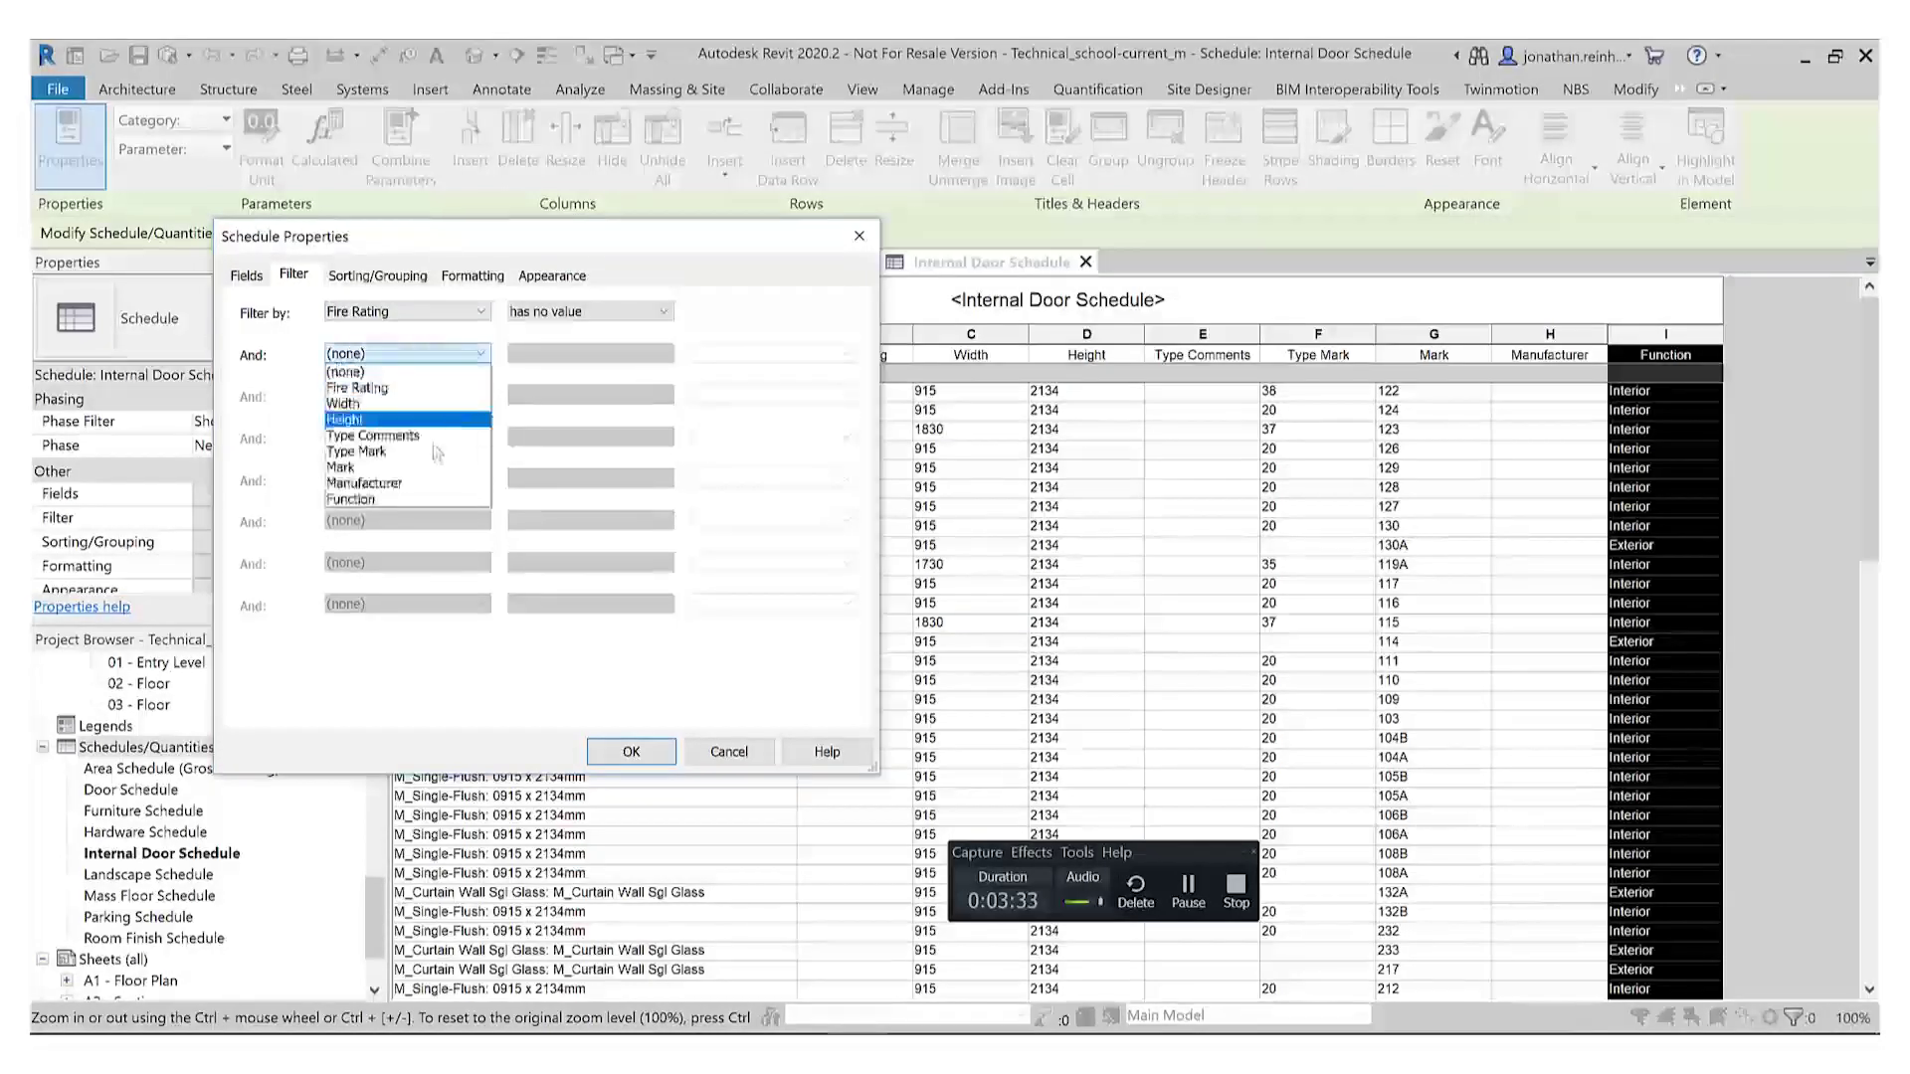
{"action": "left_click", "coordinate": [437, 502]}
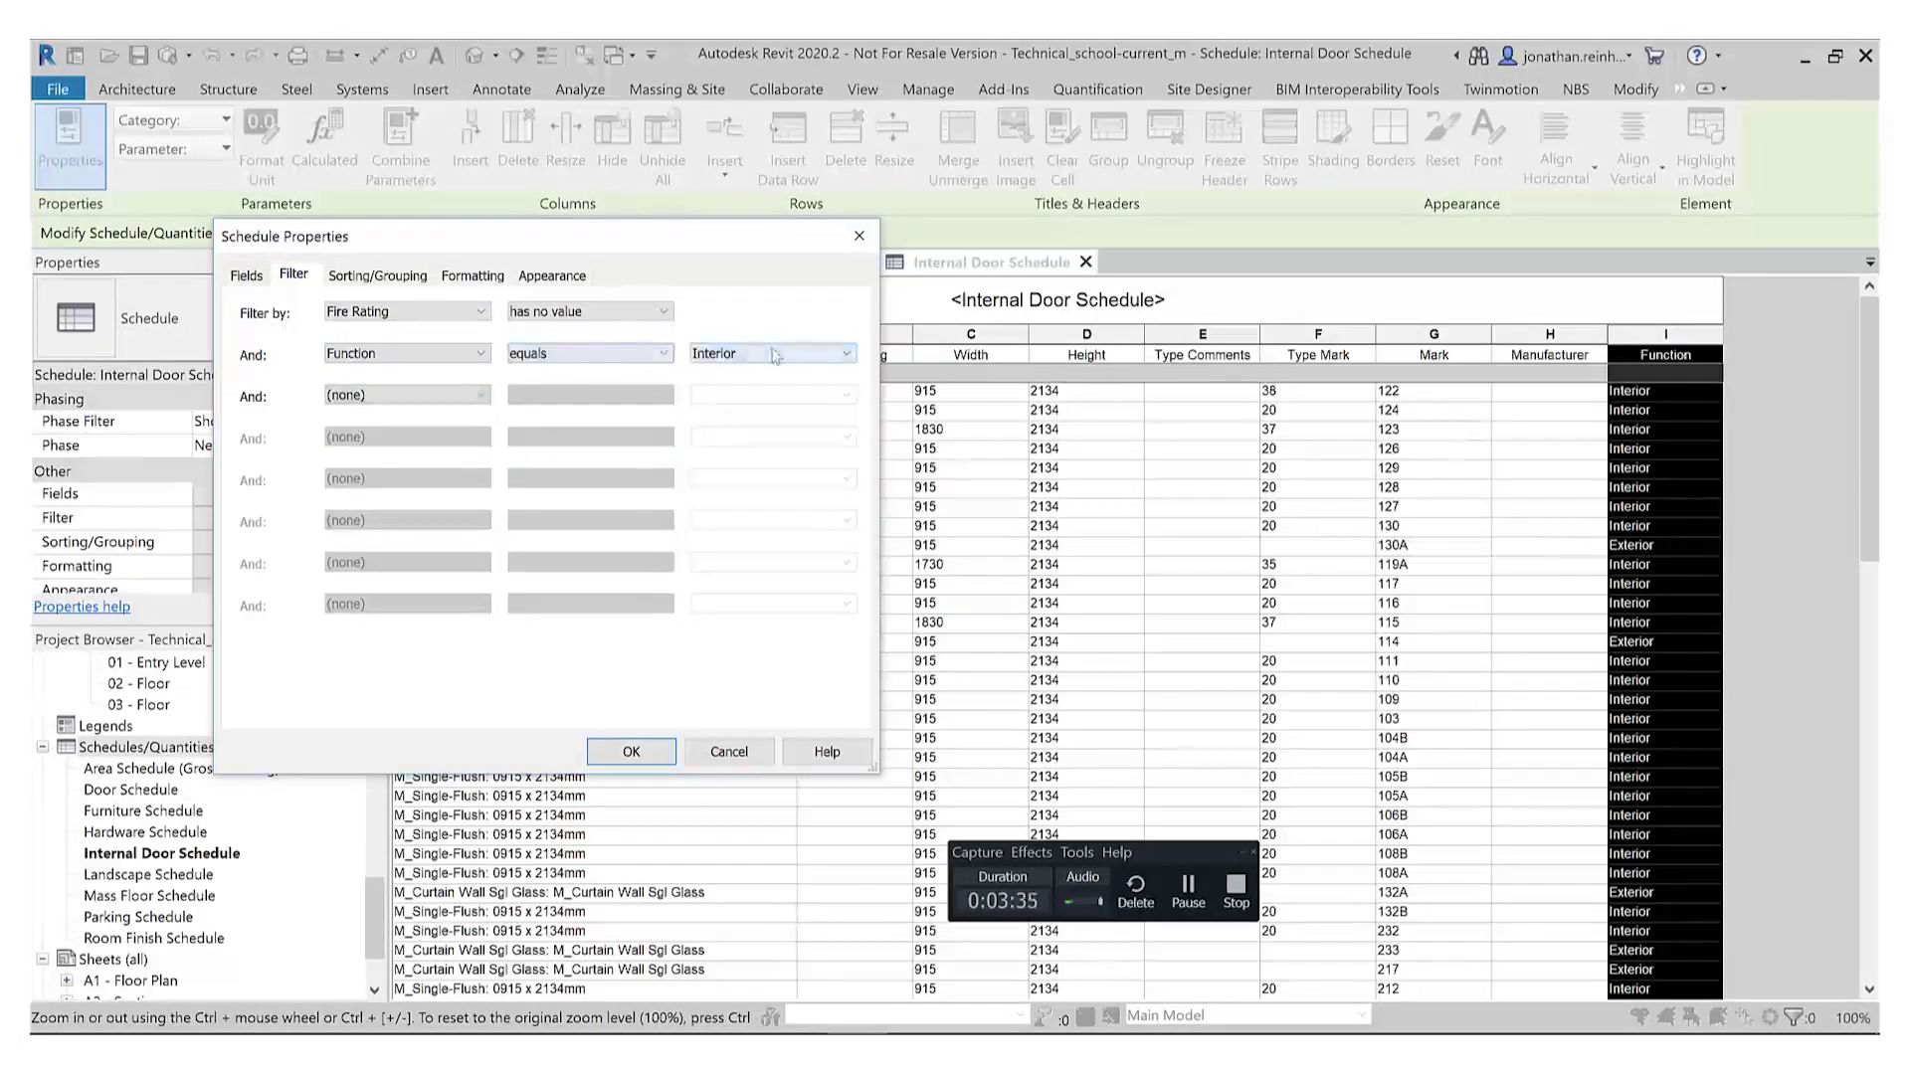
{"action": "left_click", "coordinate": [630, 752]}
{"action": "scroll", "coordinate": [1657, 676], "scroll_direction": "down", "scroll_amount": 10}
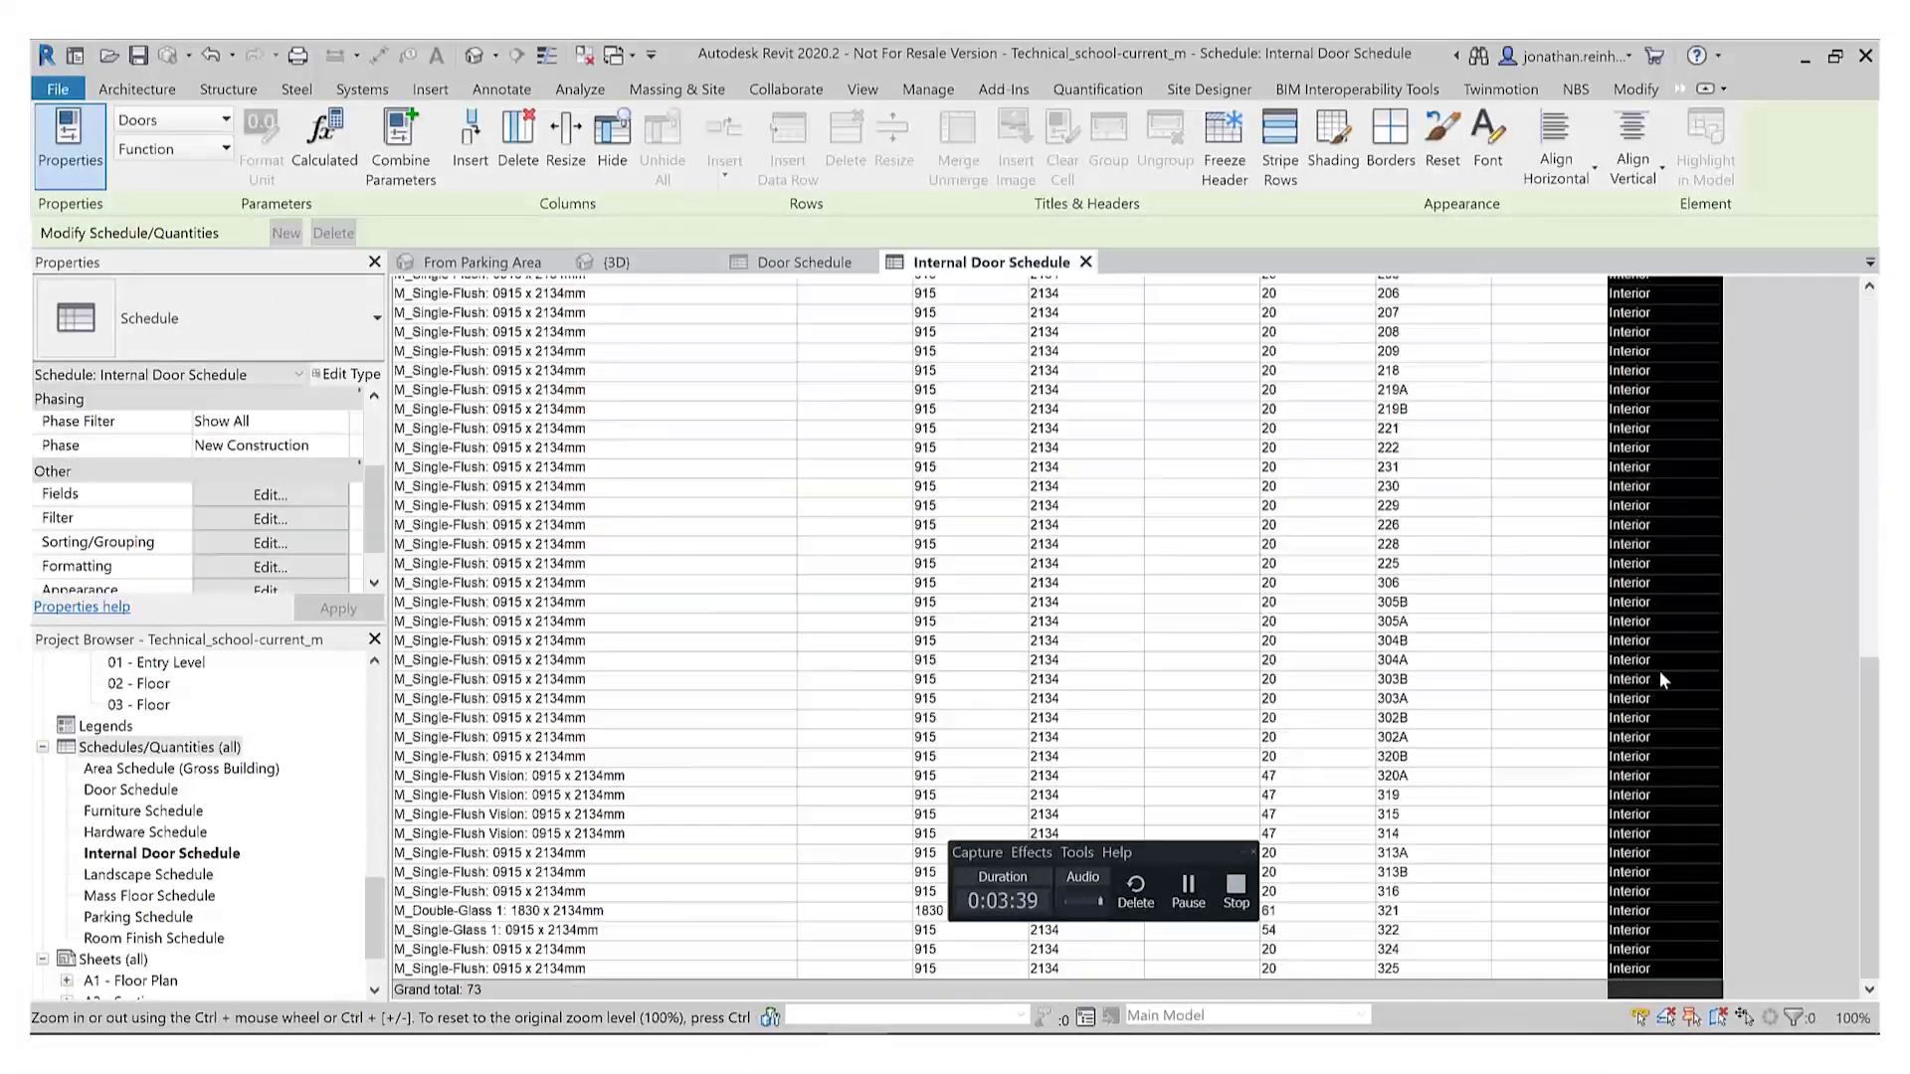
Step: Highlight door 124 from the schedule in the From Parking Area 3D view
{"action": "scroll", "coordinate": [659, 569], "scroll_direction": "up", "scroll_amount": 10}
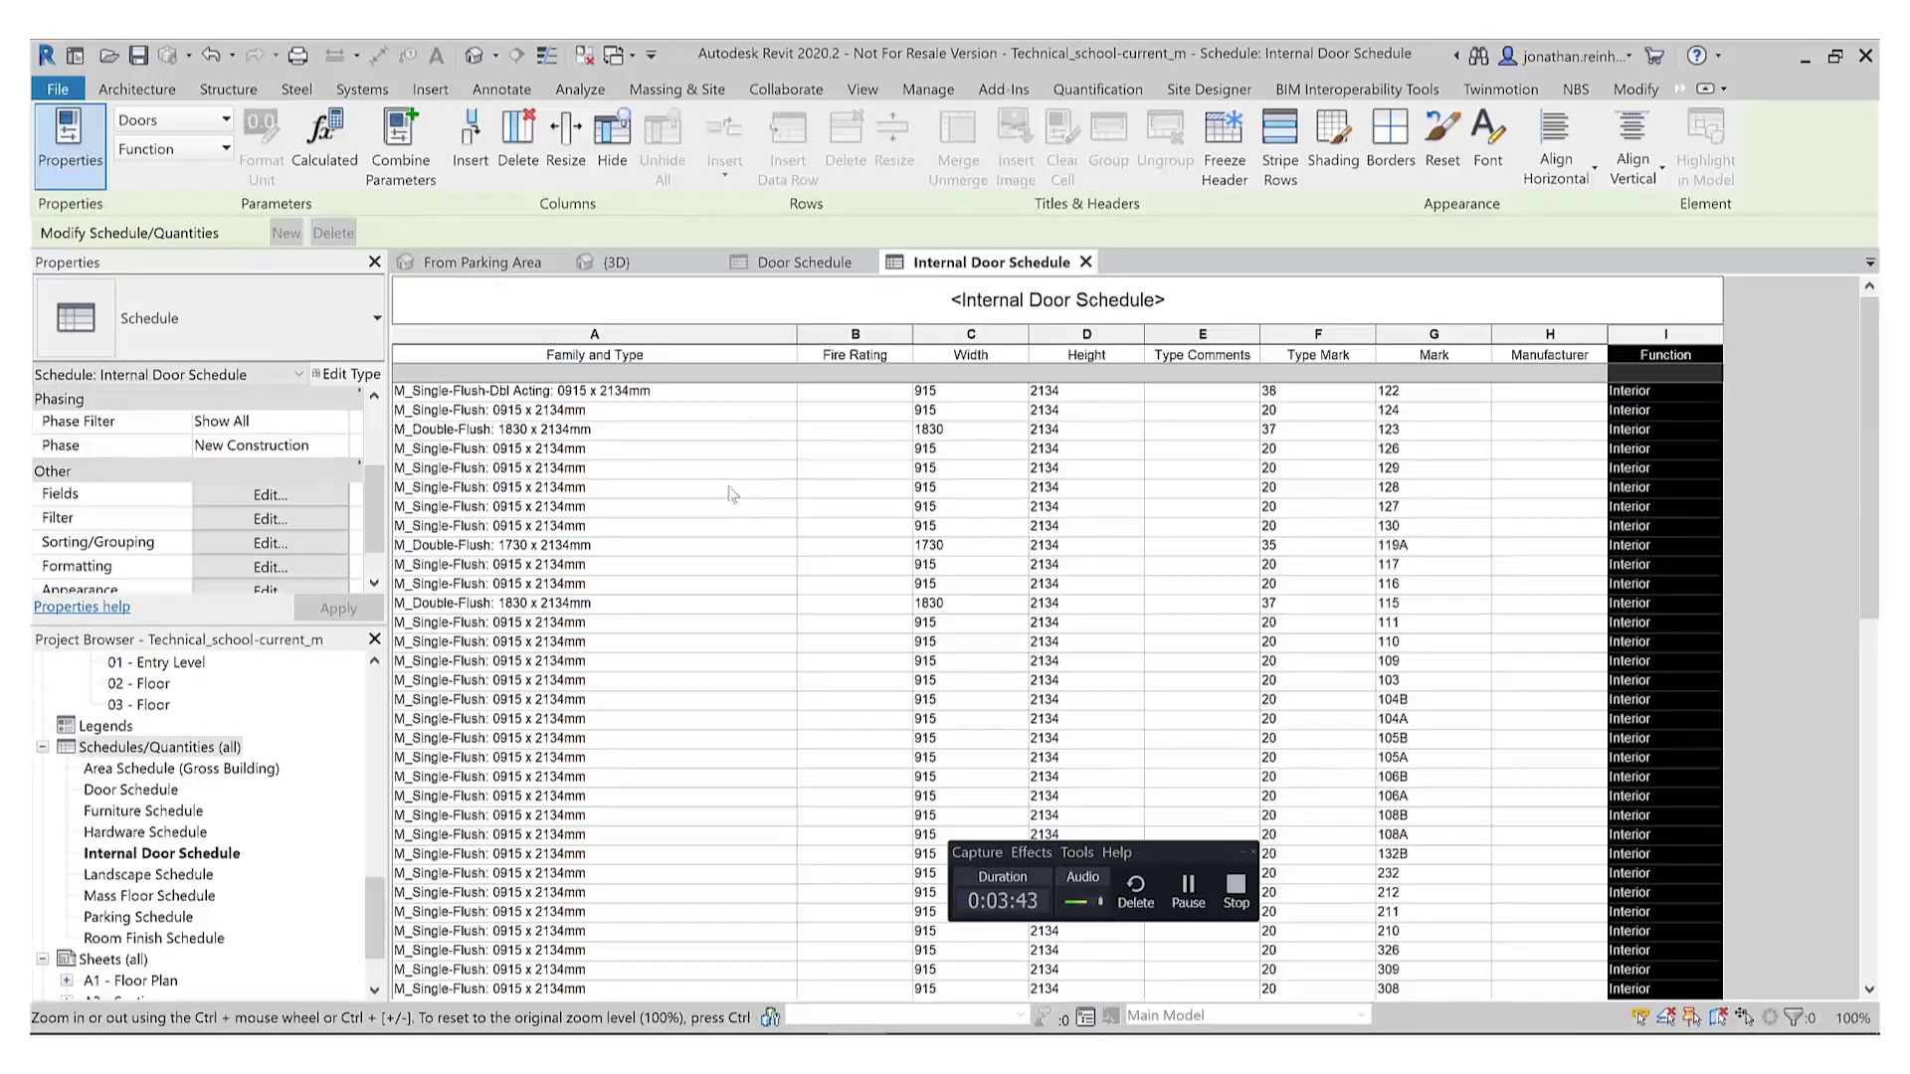
{"action": "left_click", "coordinate": [853, 410]}
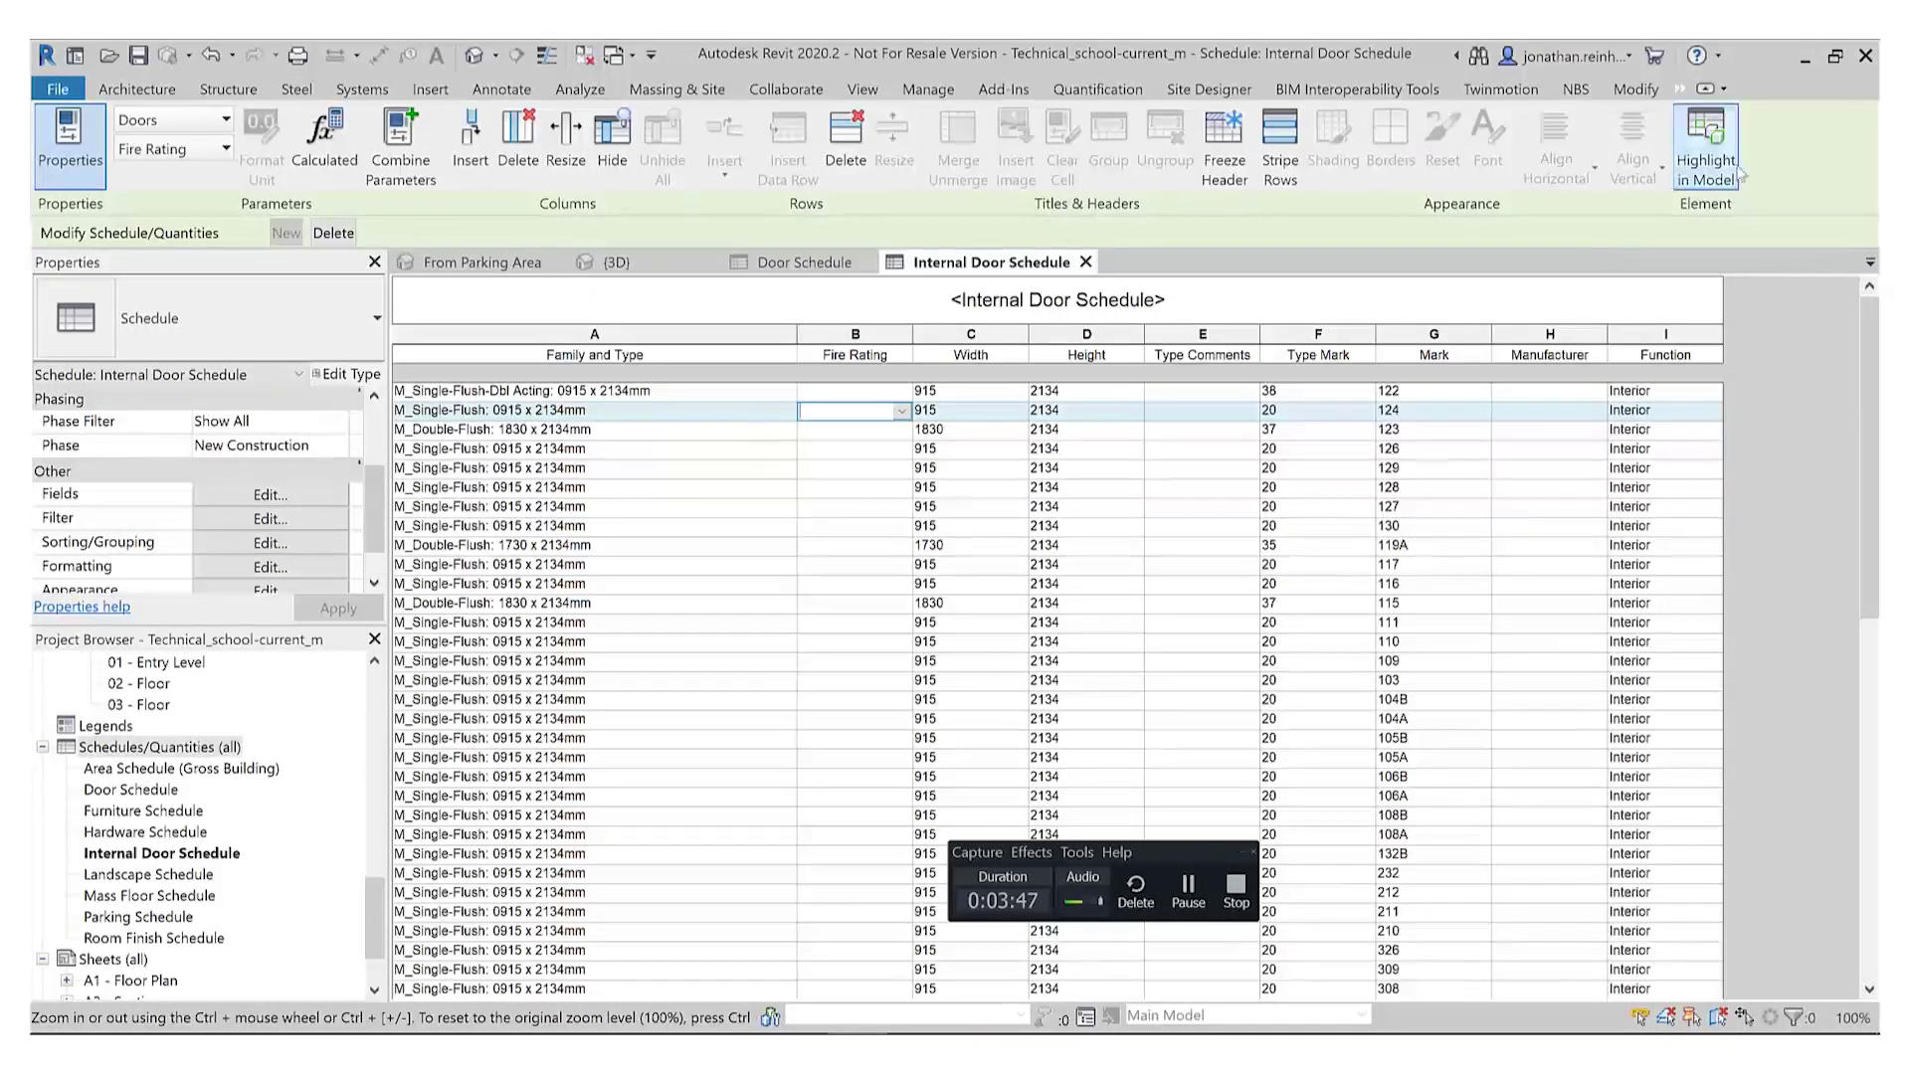
{"action": "left_click", "coordinate": [1711, 134]}
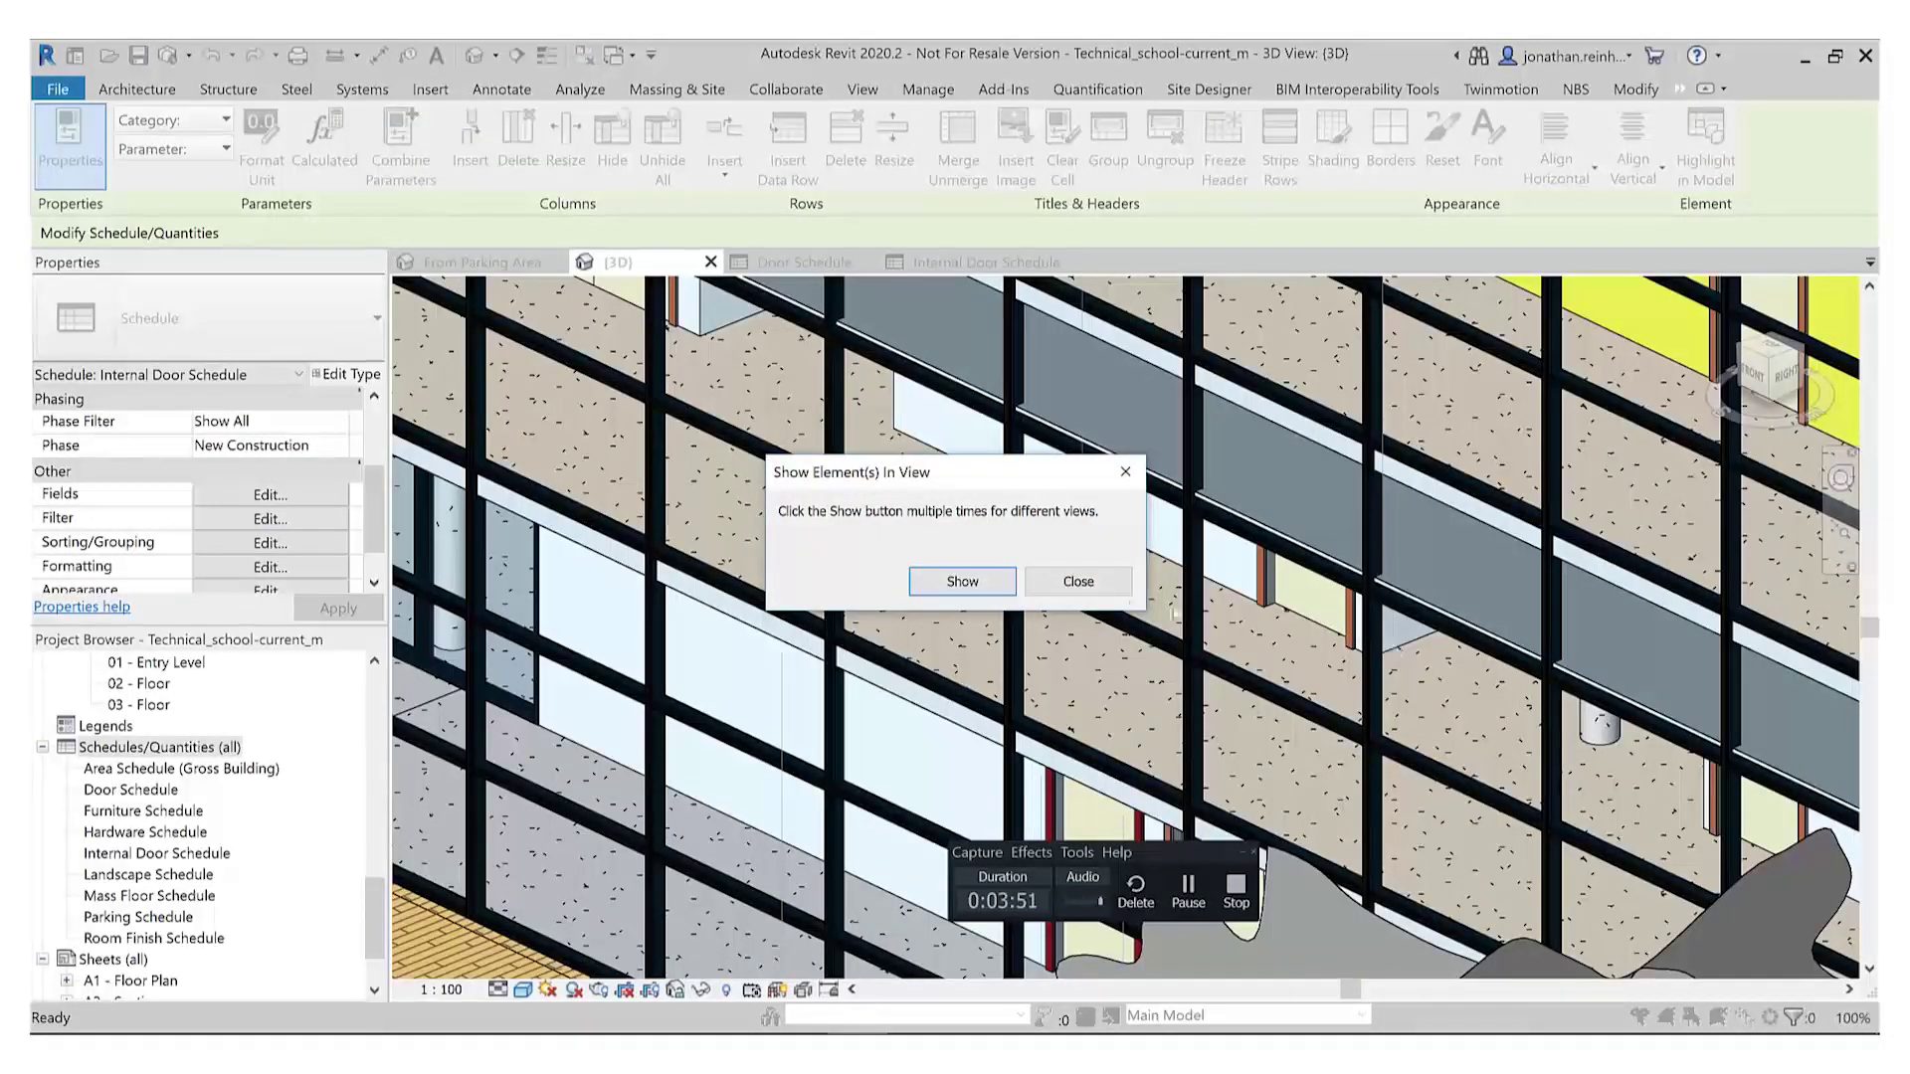
{"action": "left_click", "coordinate": [980, 584]}
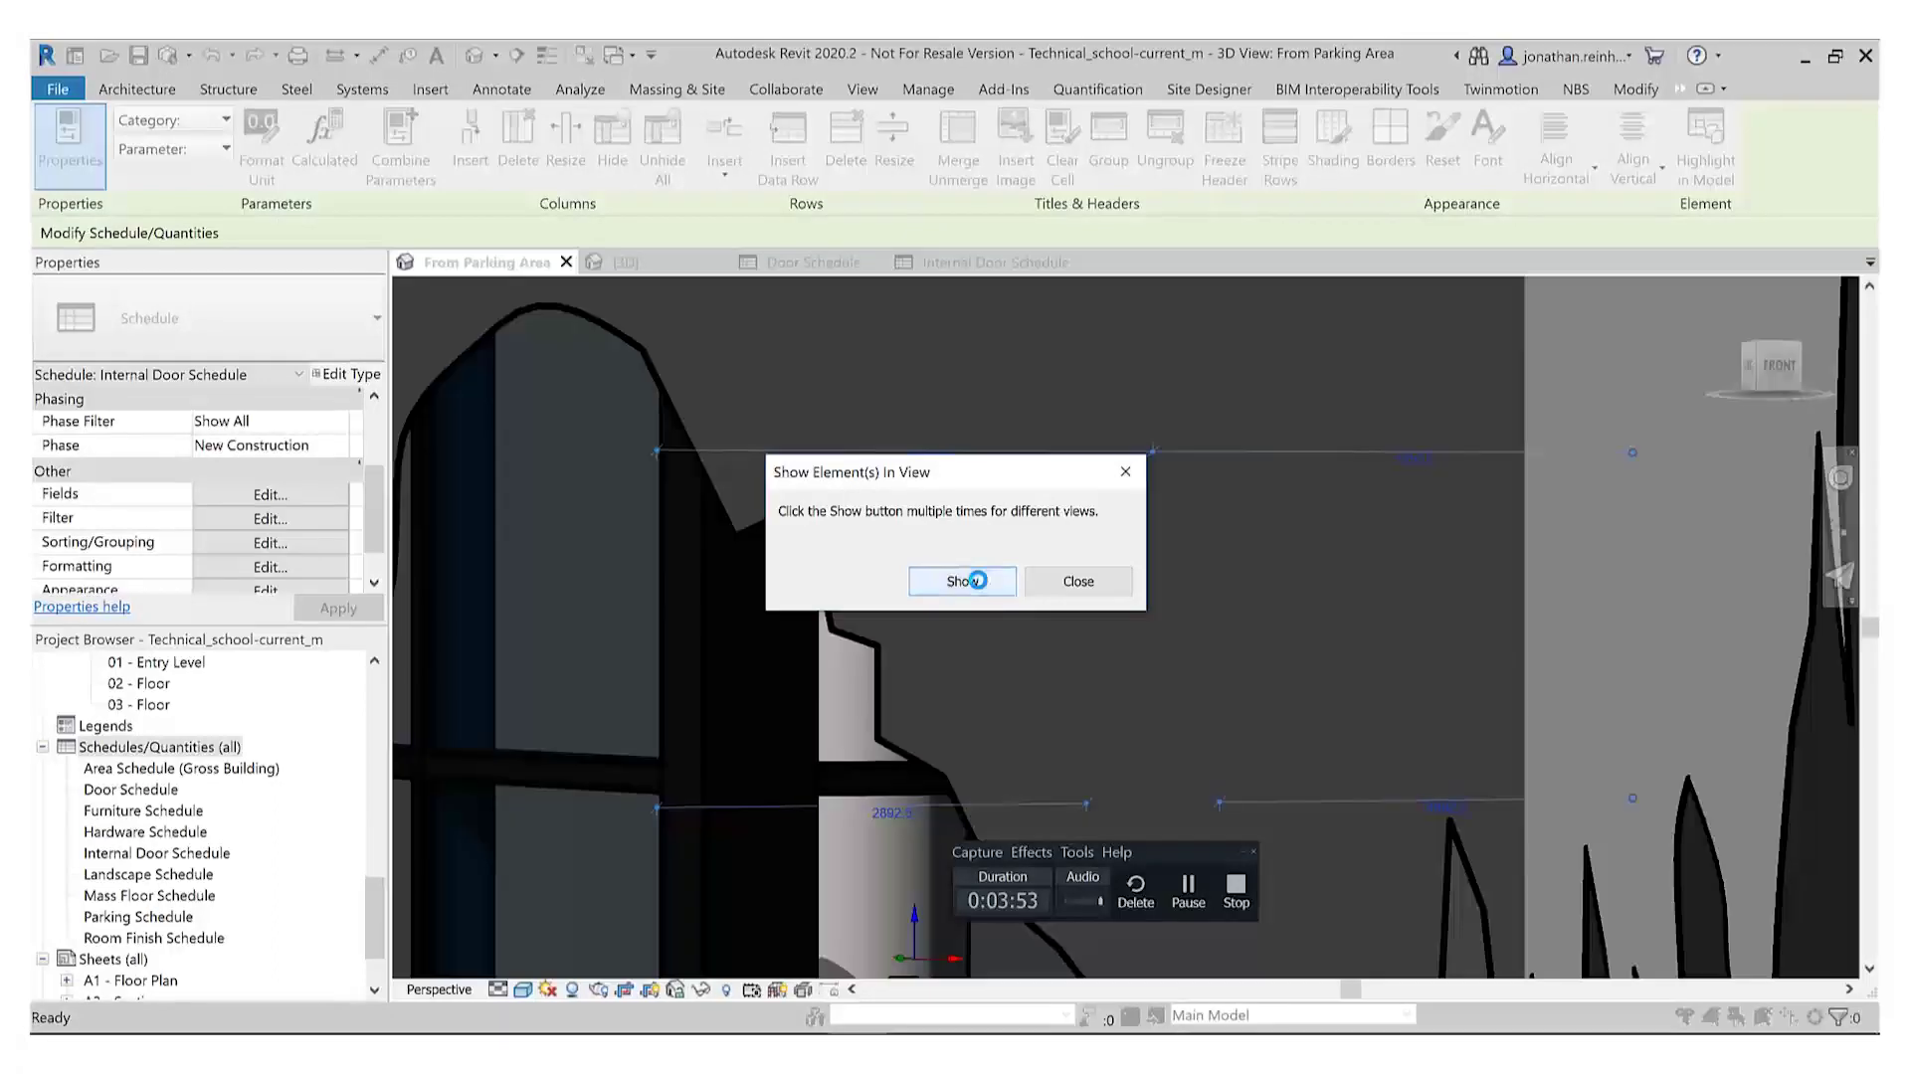
{"action": "left_click", "coordinate": [1078, 591]}
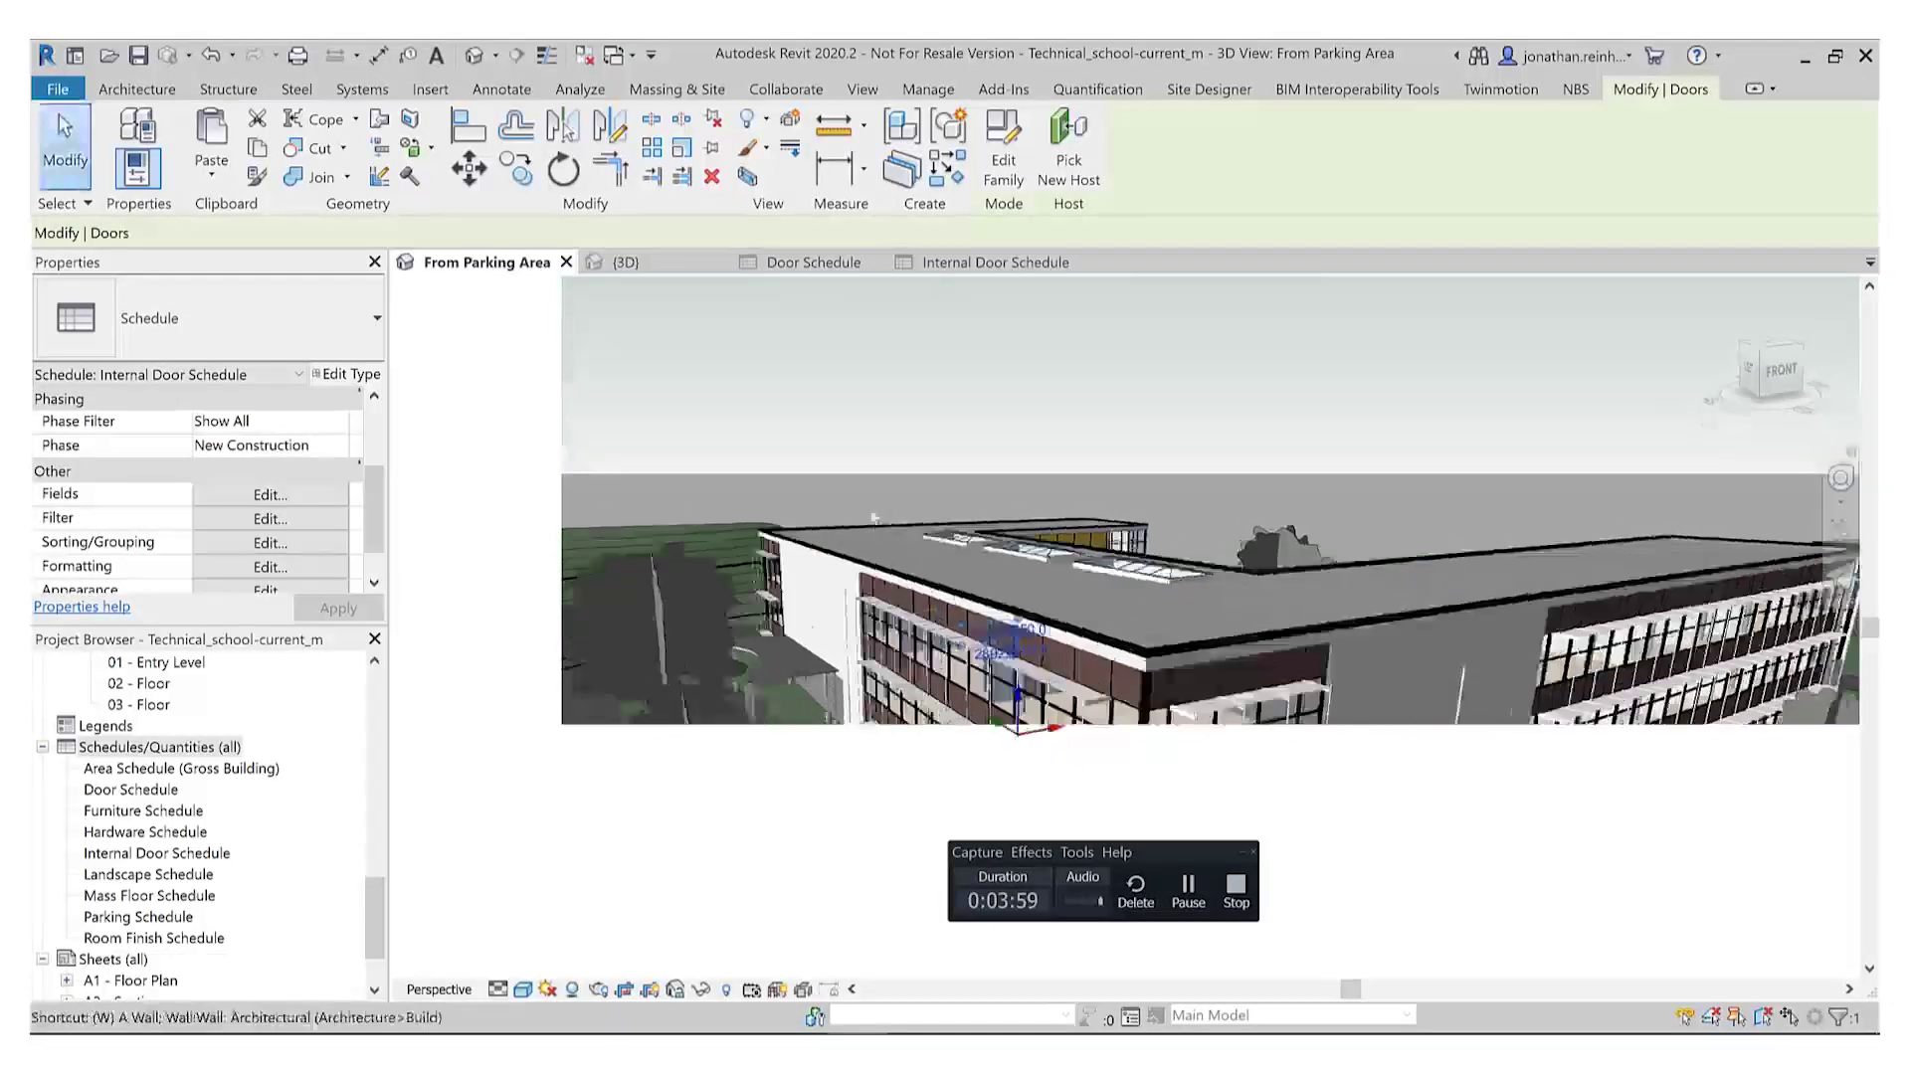
Step: Zoom onto the highlighted M_Single-Flush 0915 x 2134mm door and review its properties, including Head Height 2134.0
{"action": "mouse_move", "coordinate": [874, 516]}
{"action": "middle_mouse_down", "text": "shift"}
{"action": "mouse_move", "coordinate": [1339, 477]}
{"action": "mouse_move", "coordinate": [1007, 600]}
{"action": "mouse_move", "coordinate": [960, 632]}
{"action": "mouse_move", "coordinate": [975, 655]}
{"action": "middle_mouse_up", "text": "shift"}
{"action": "scroll", "coordinate": [975, 659], "scroll_direction": "up", "scroll_amount": 5}
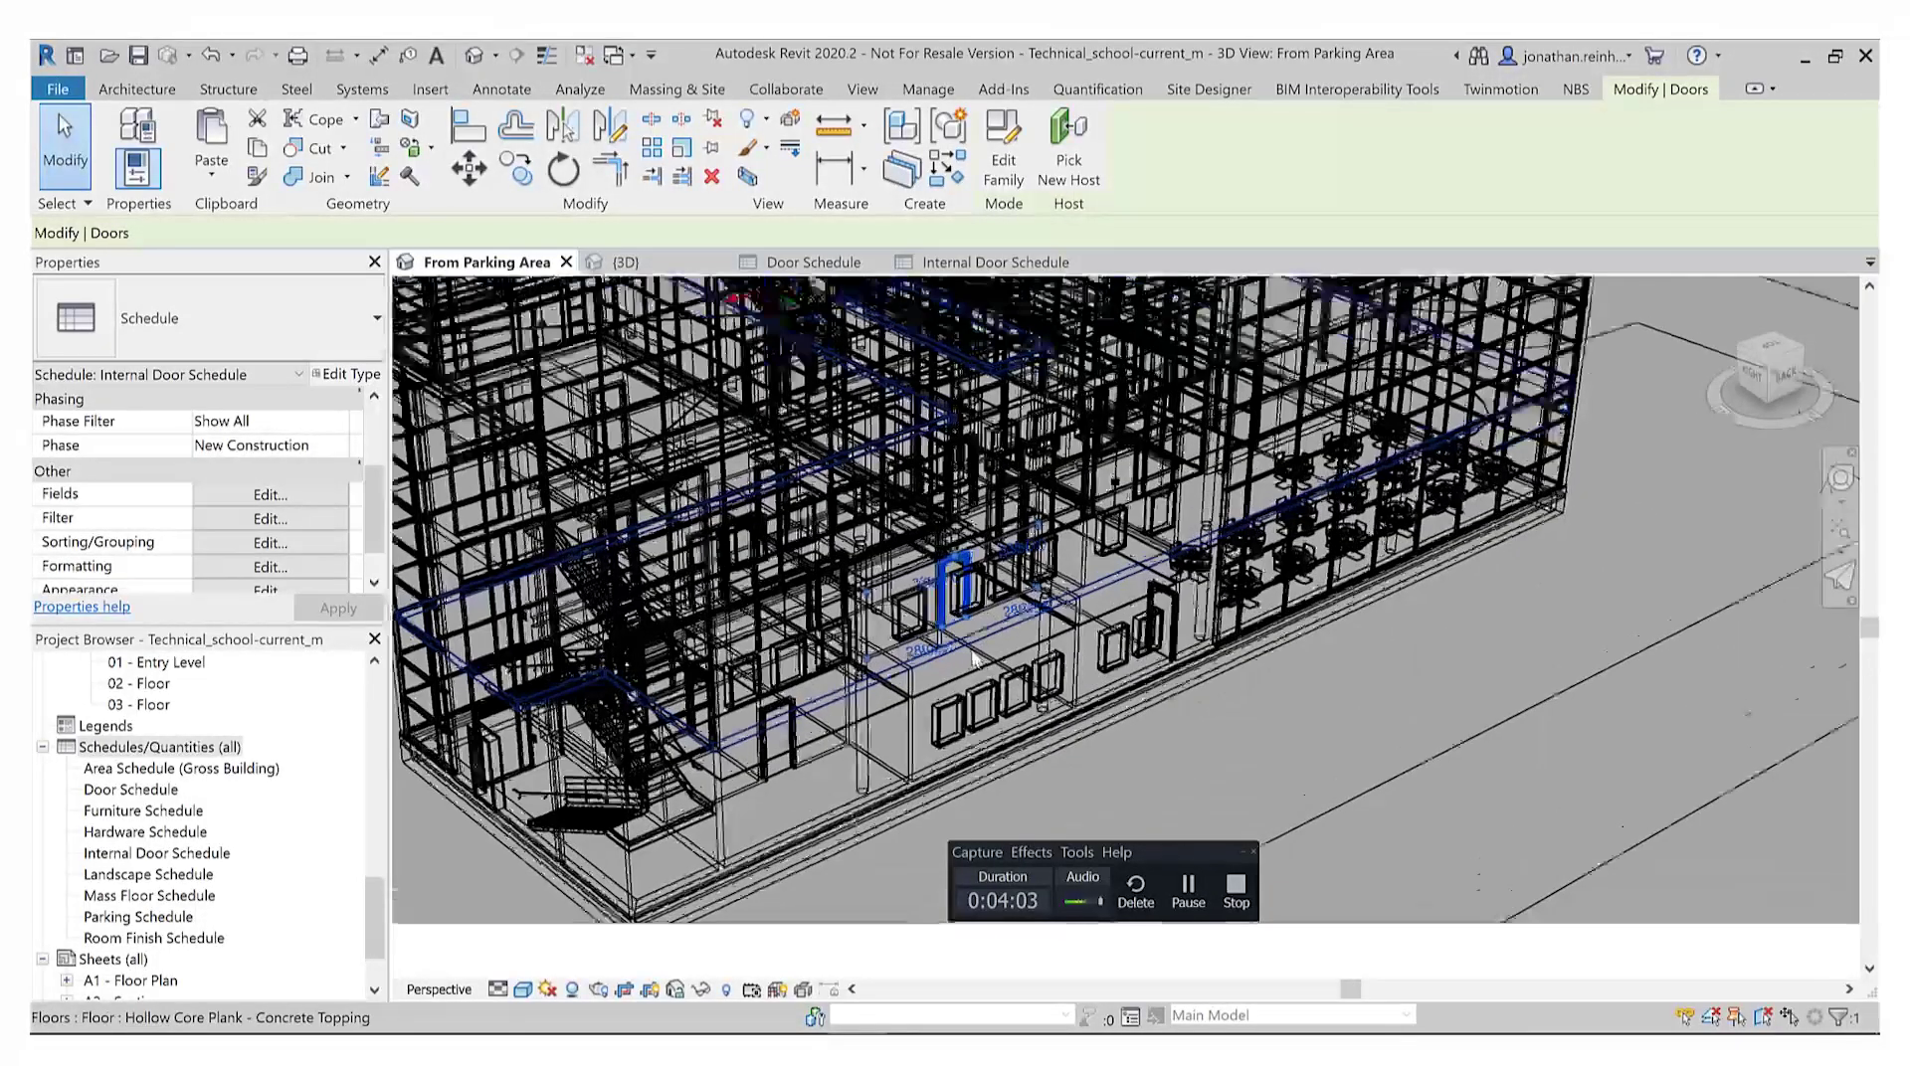
{"action": "scroll", "coordinate": [973, 657], "scroll_direction": "up", "scroll_amount": 5}
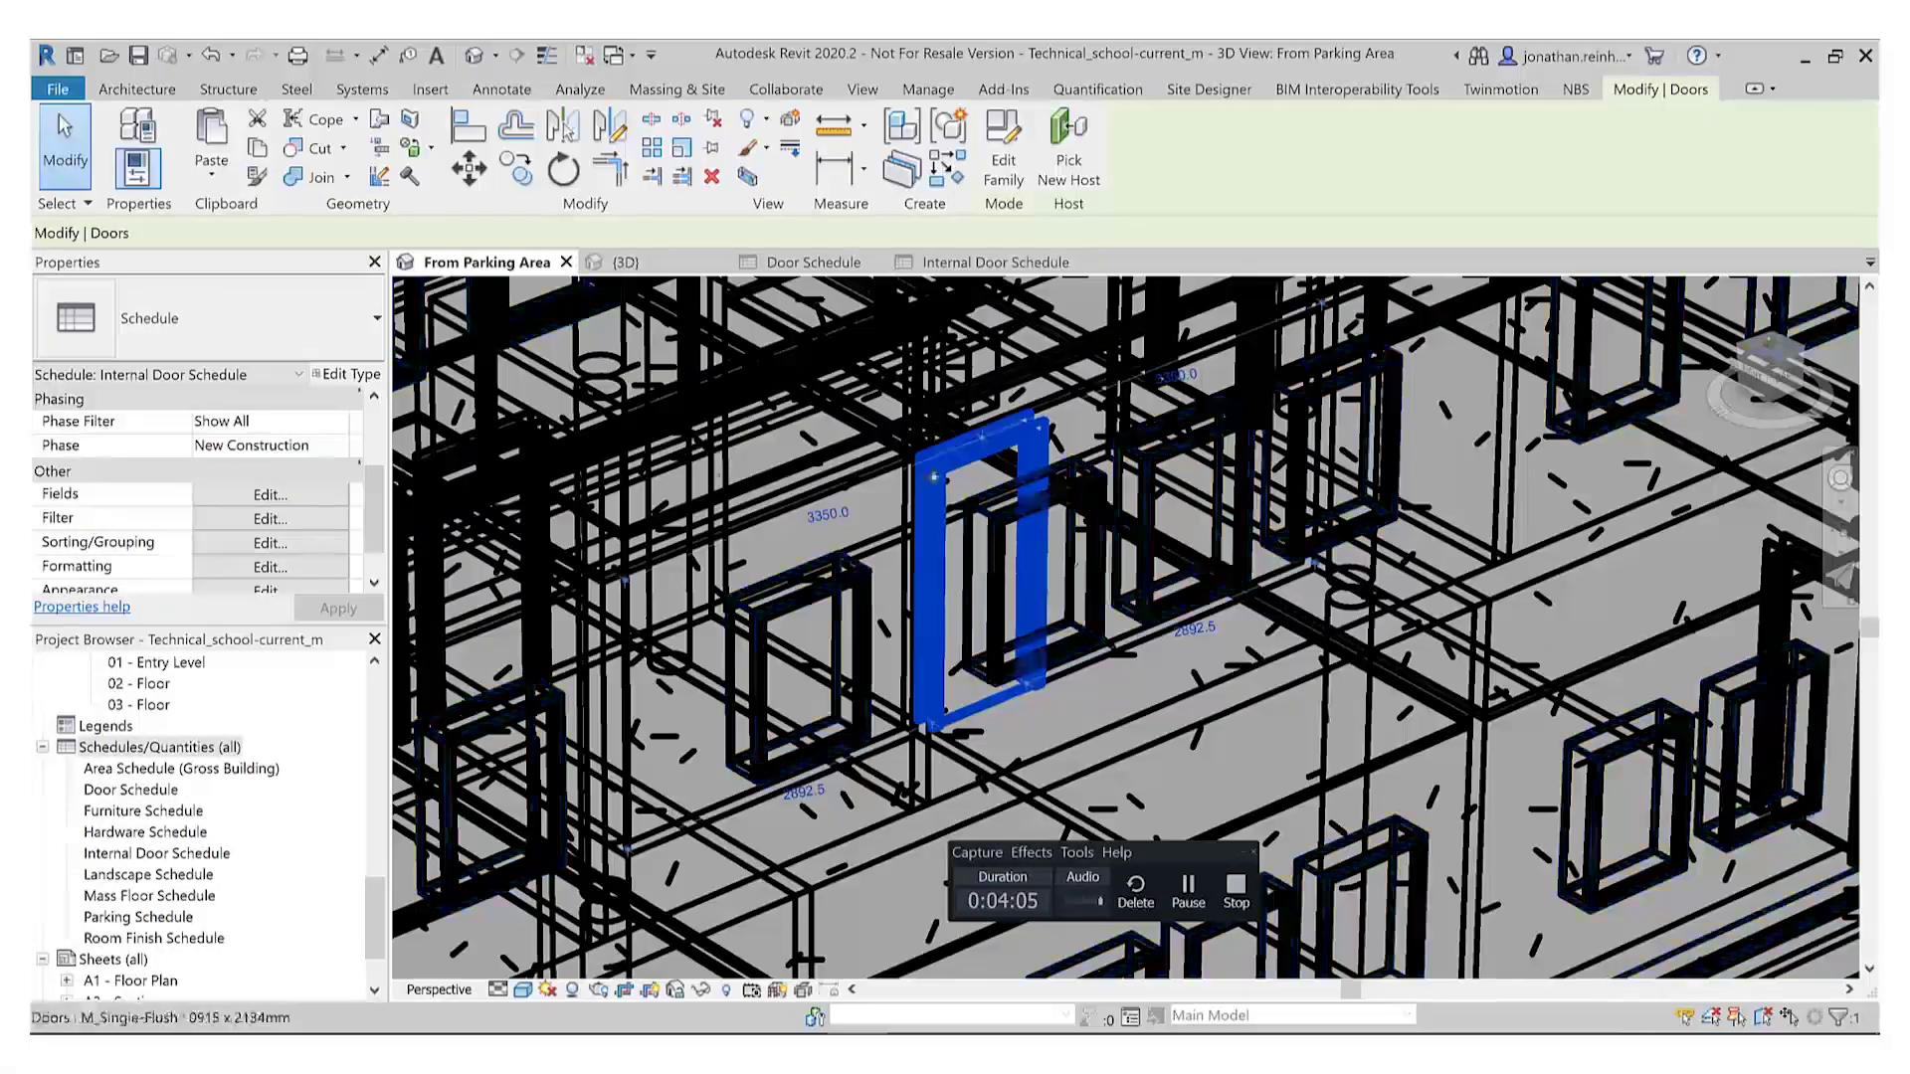
{"action": "left_click", "coordinate": [972, 656]}
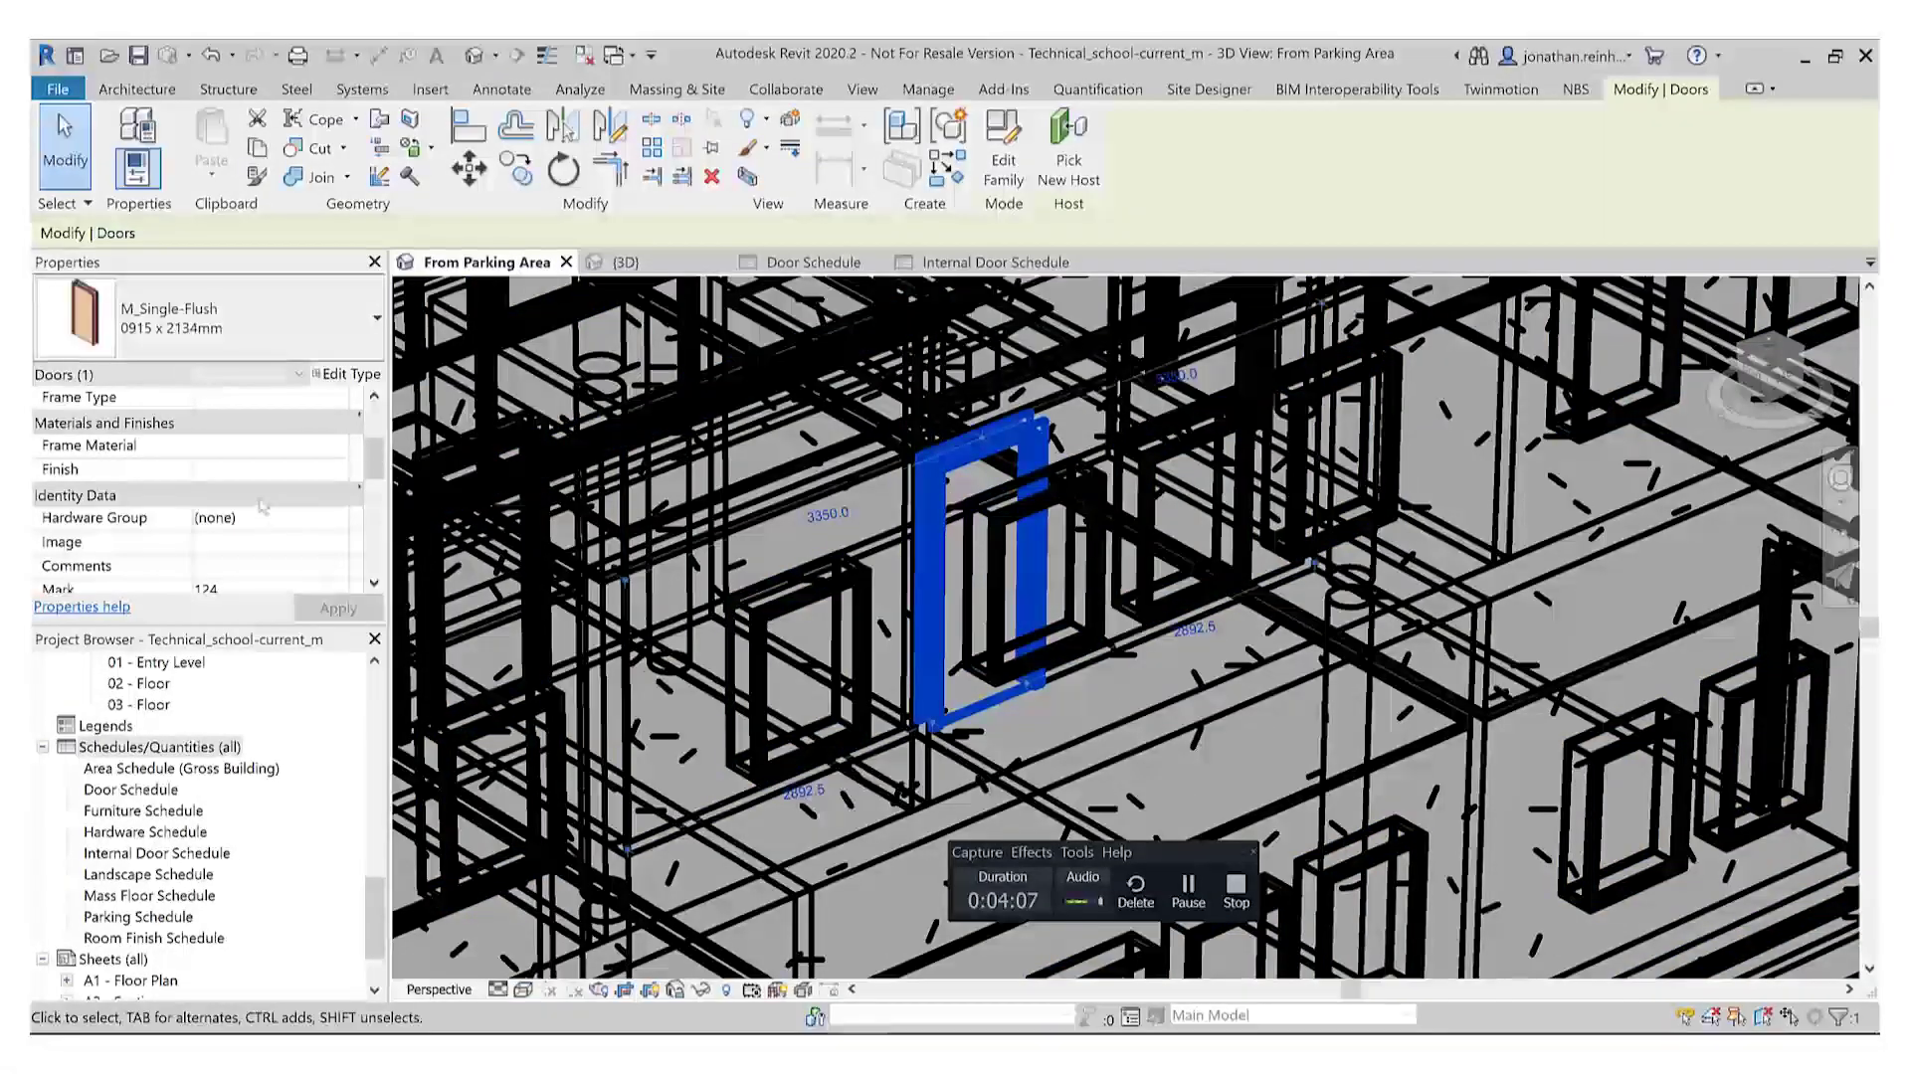
{"action": "scroll", "coordinate": [262, 505], "scroll_direction": "down", "scroll_amount": 3}
{"action": "scroll", "coordinate": [1005, 622], "scroll_direction": "down", "scroll_amount": 2}
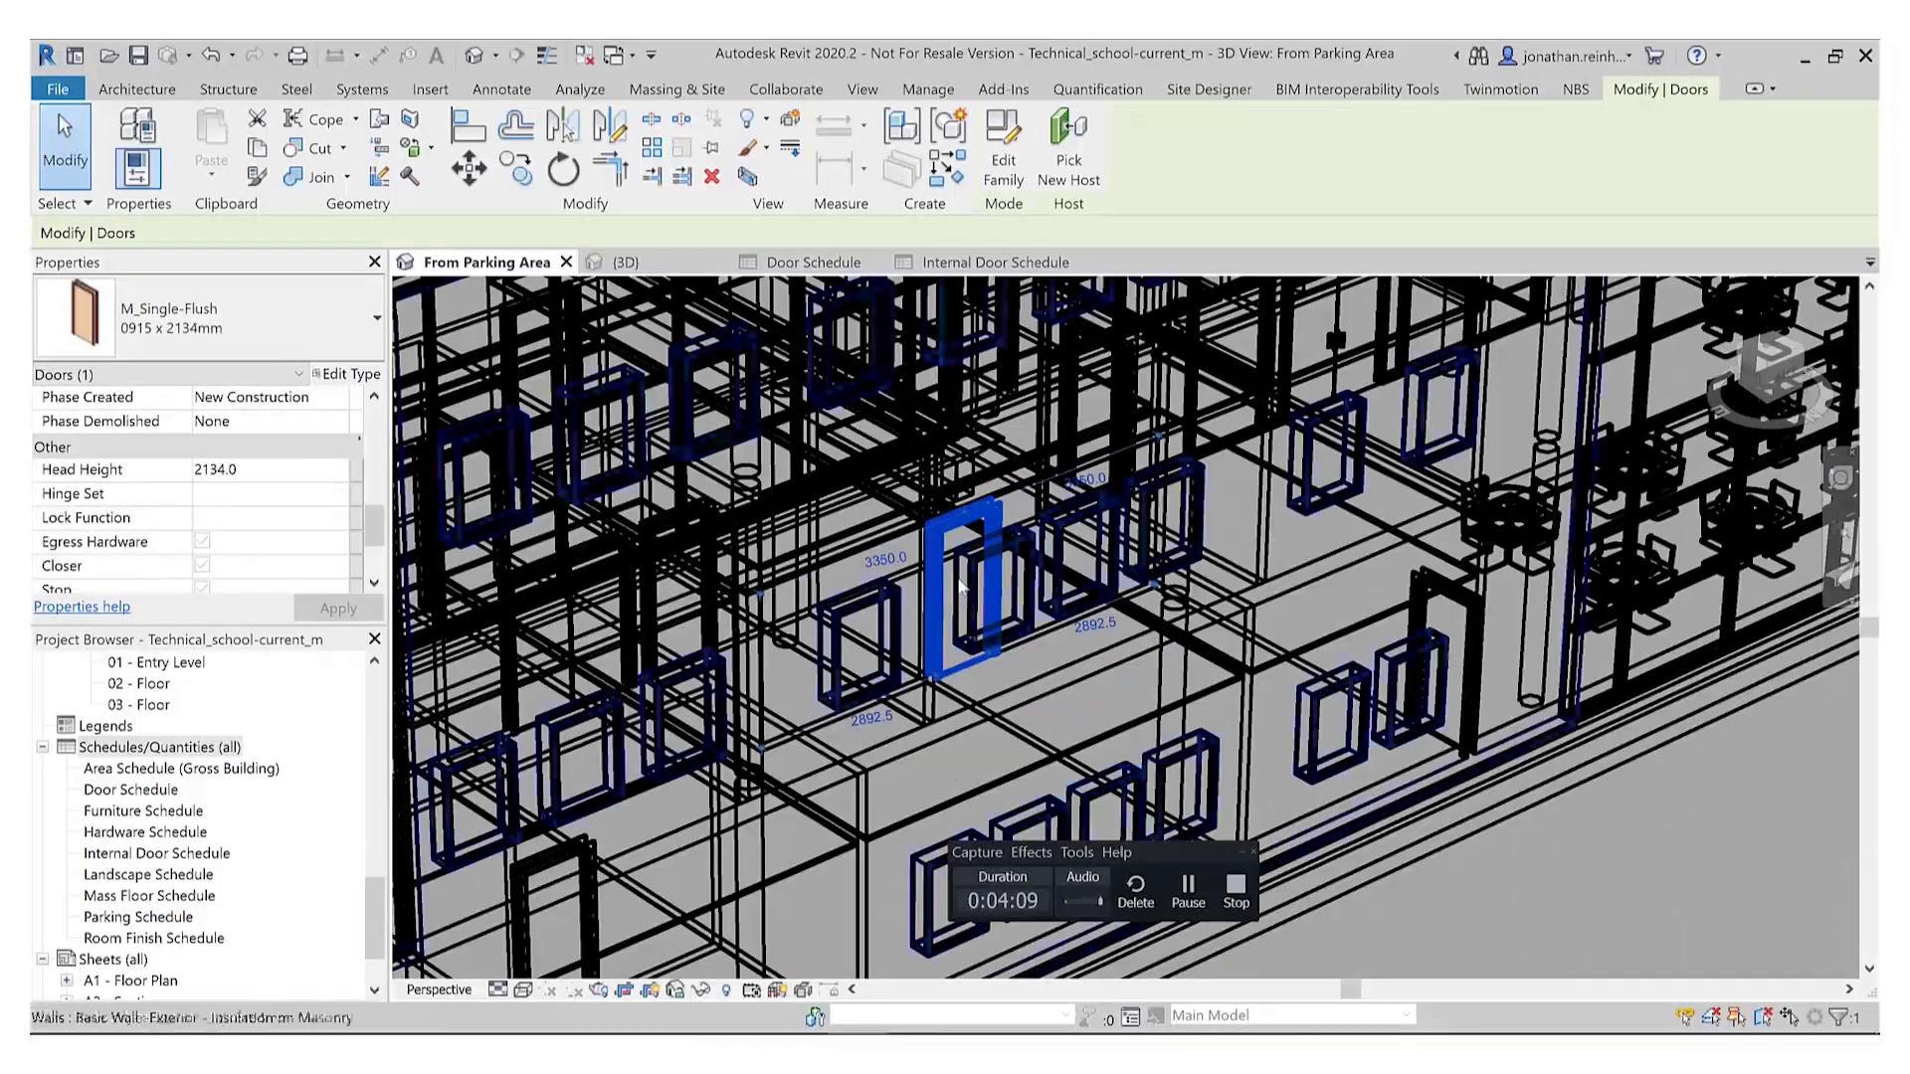
{"action": "scroll", "coordinate": [1010, 623], "scroll_direction": "down", "scroll_amount": 1}
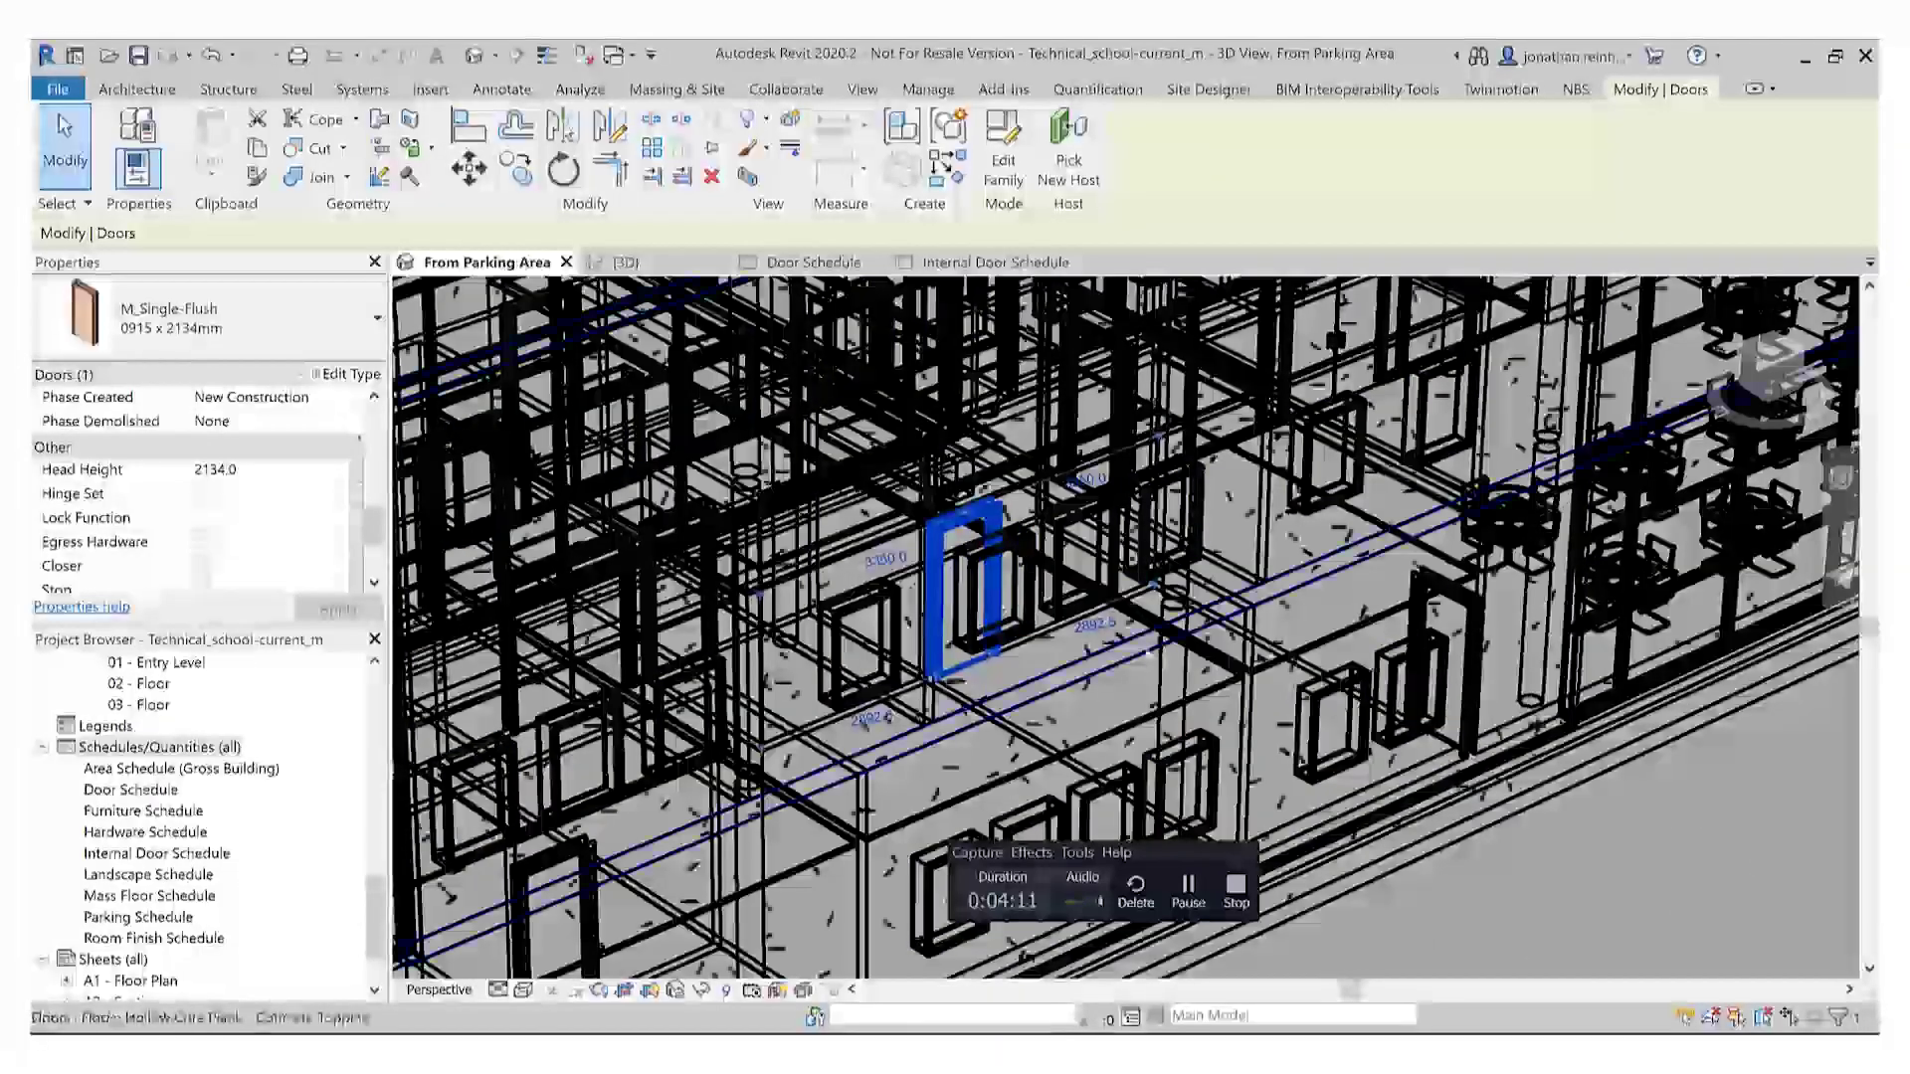
{"action": "scroll", "coordinate": [1089, 775], "scroll_direction": "down", "scroll_amount": 1}
{"action": "middle_click_drag", "start_coordinate": [920, 644], "coordinate": [1161, 848], "text": "shift"}
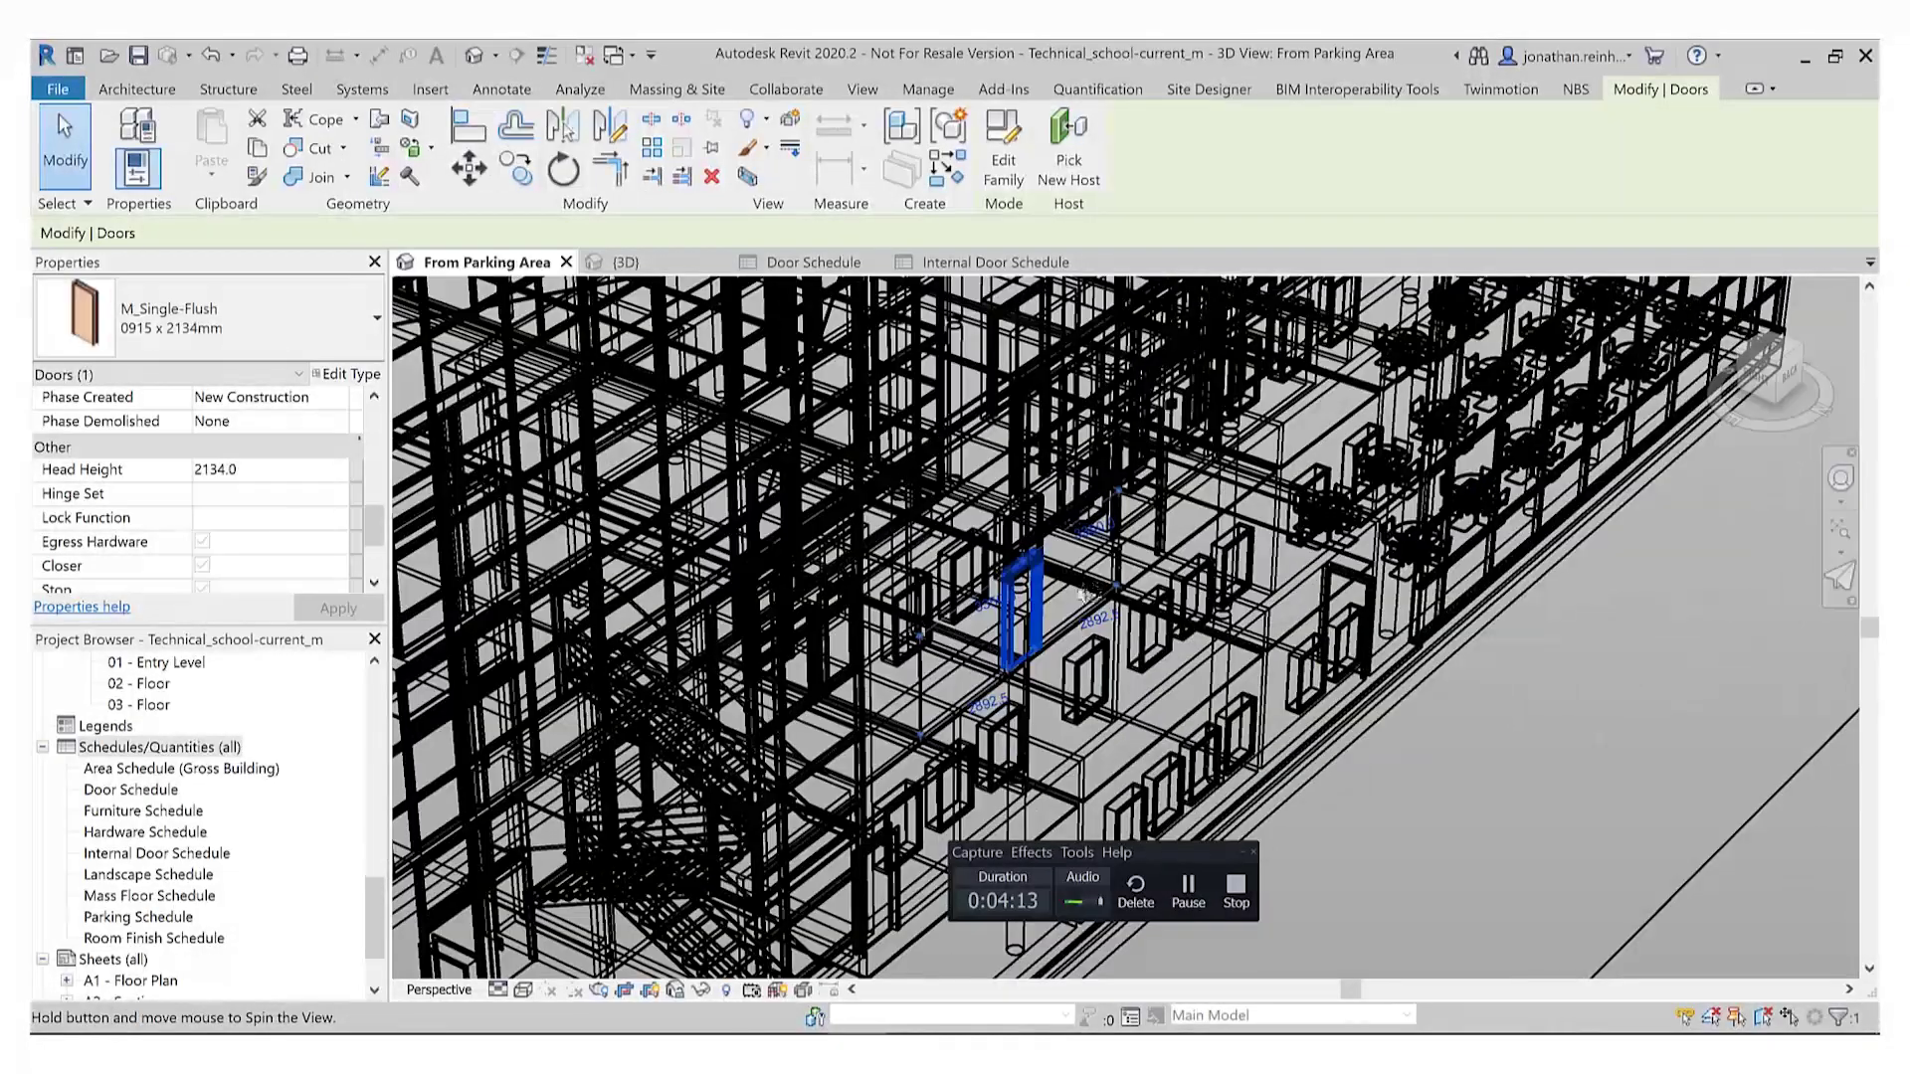